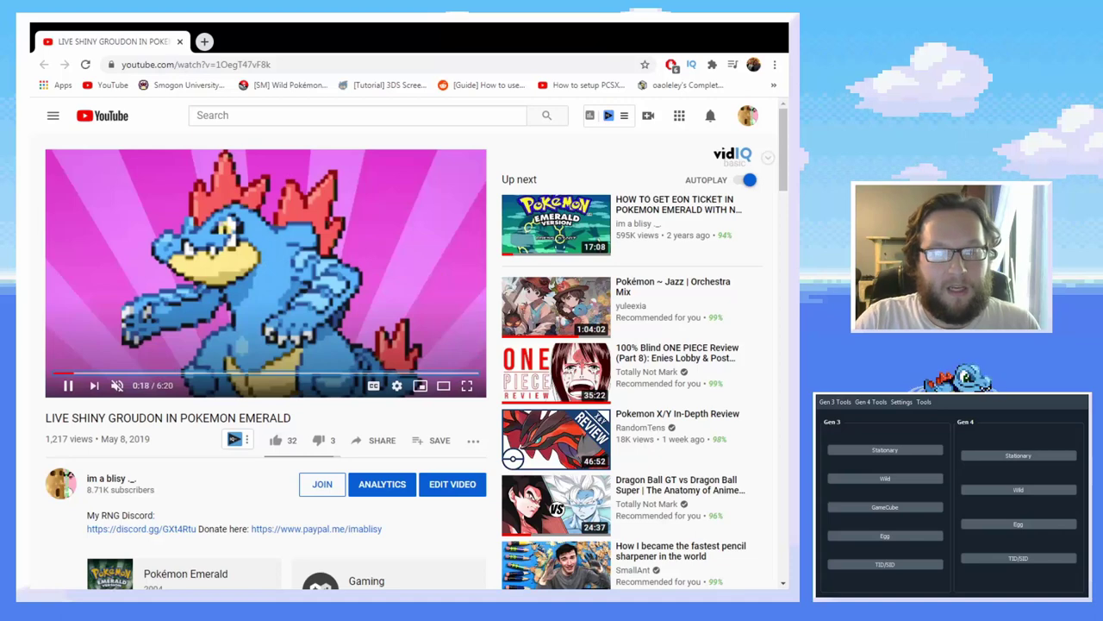
Skip the Groudon video ahead to about 2:15 and pause it as the encounter begins.
key(space)
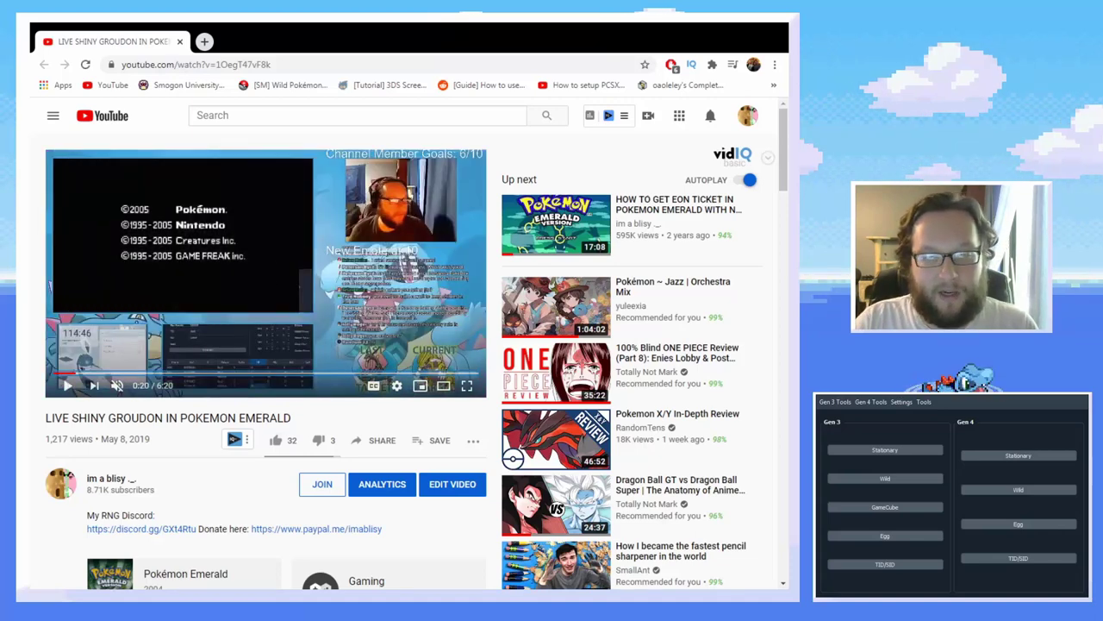
click(205, 377)
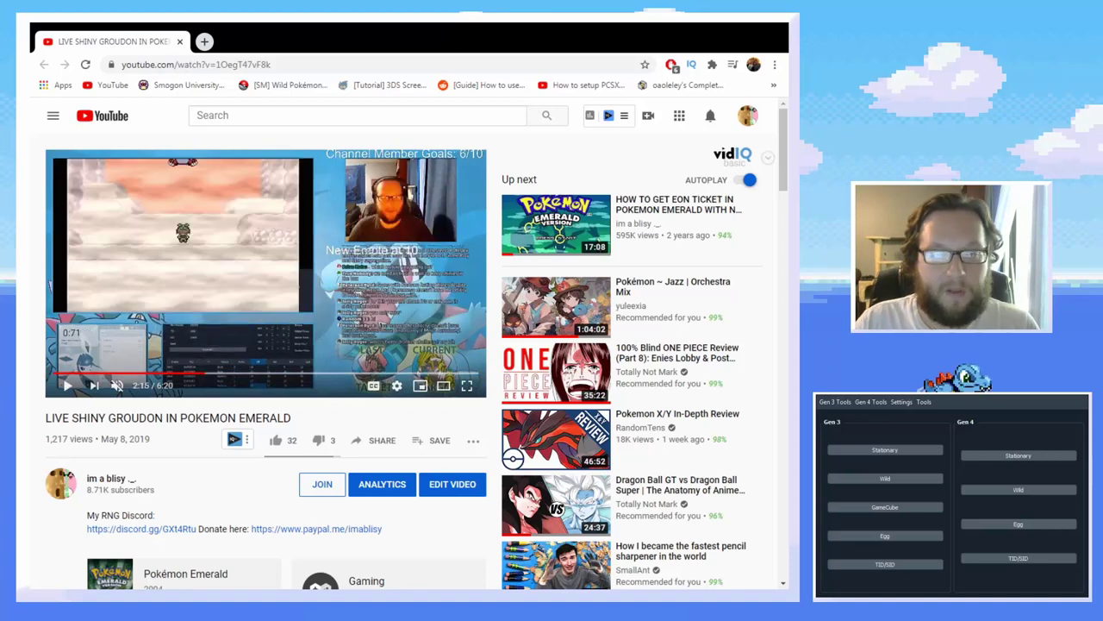
key(space)
key(space)
key(space)
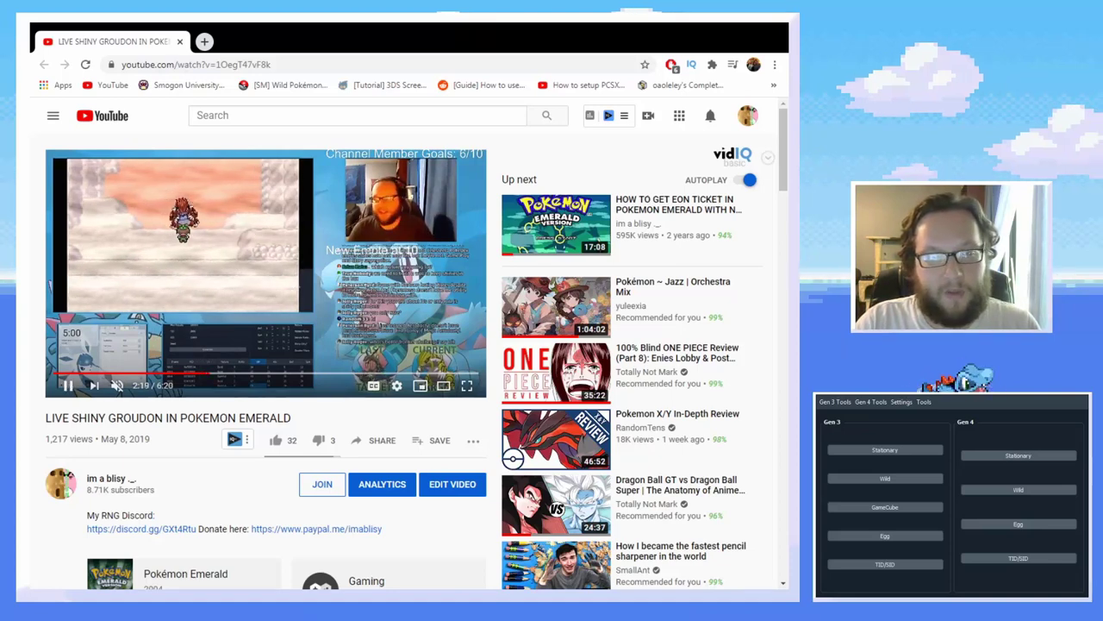
key(space)
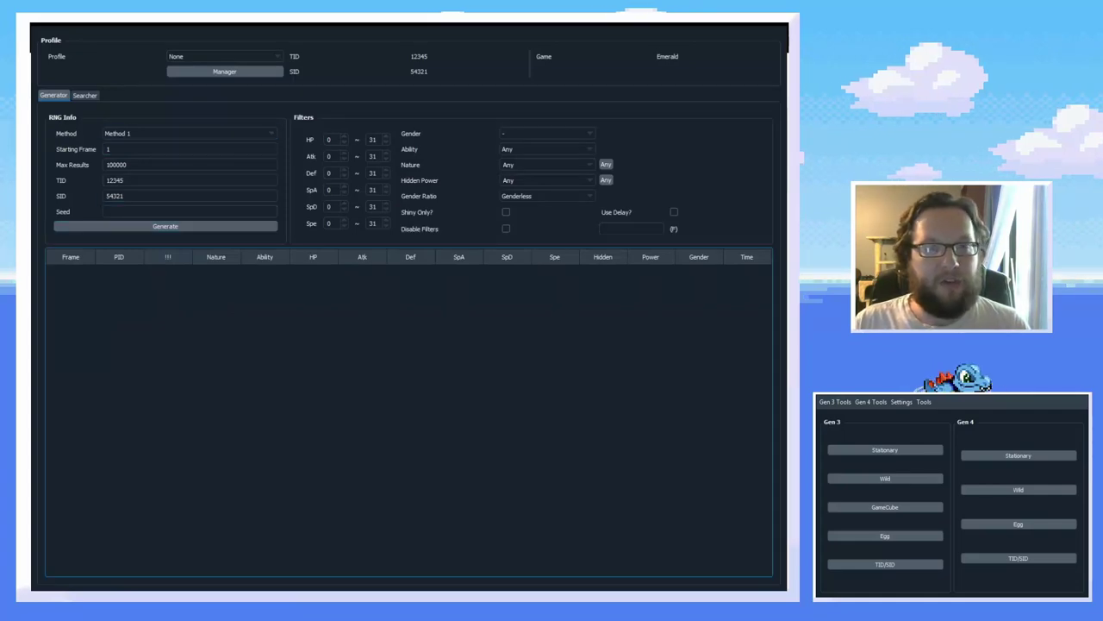
Generate the Method 1 frame list with 100000 max results and highlight the entire row at 2 m 0.00 s.
click(197, 226)
click(737, 343)
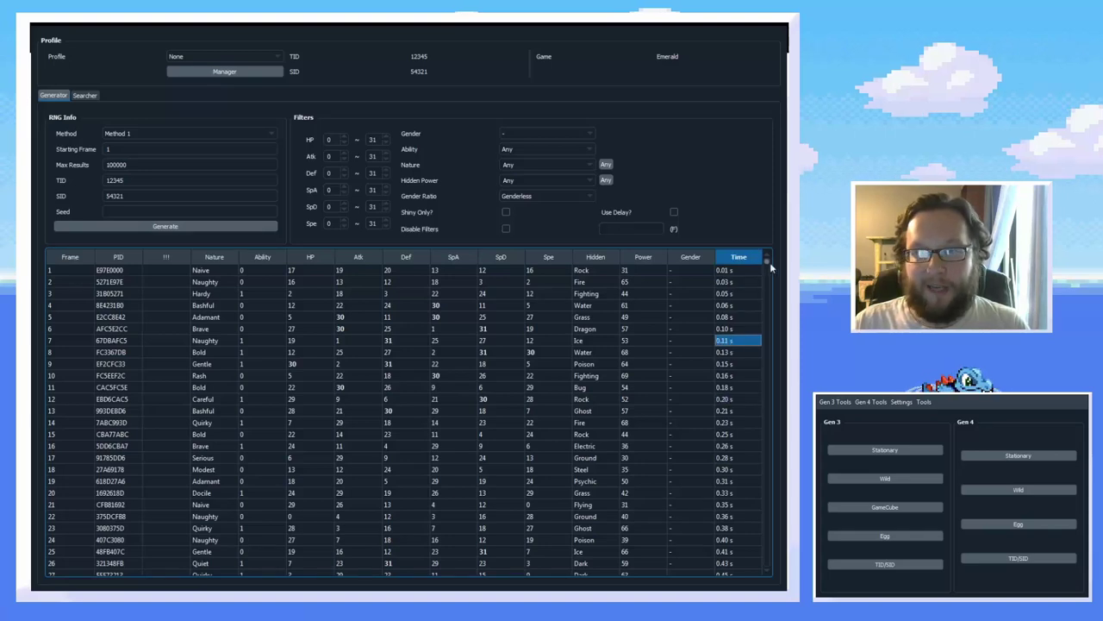
drag(768, 257, 771, 284)
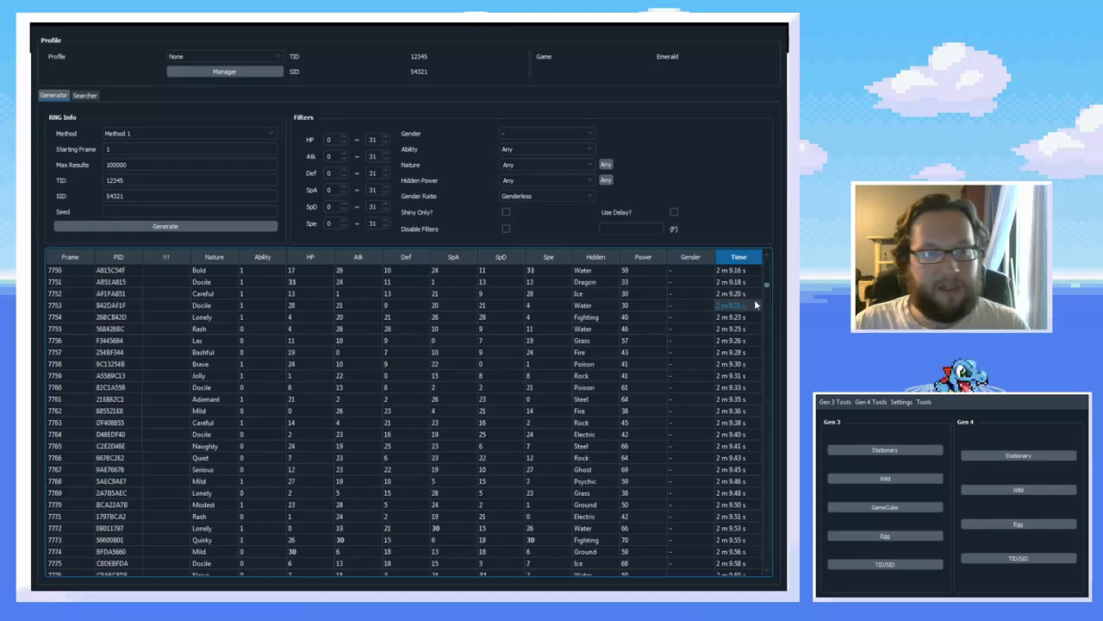
scroll(662, 414, up, 20)
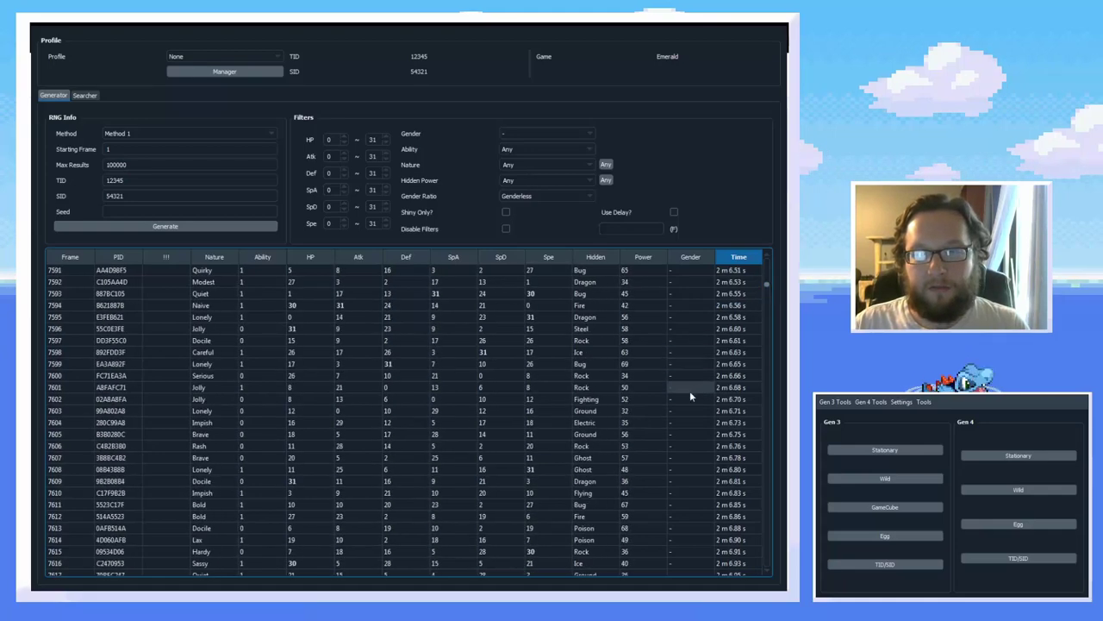
scroll(690, 396, up, 20)
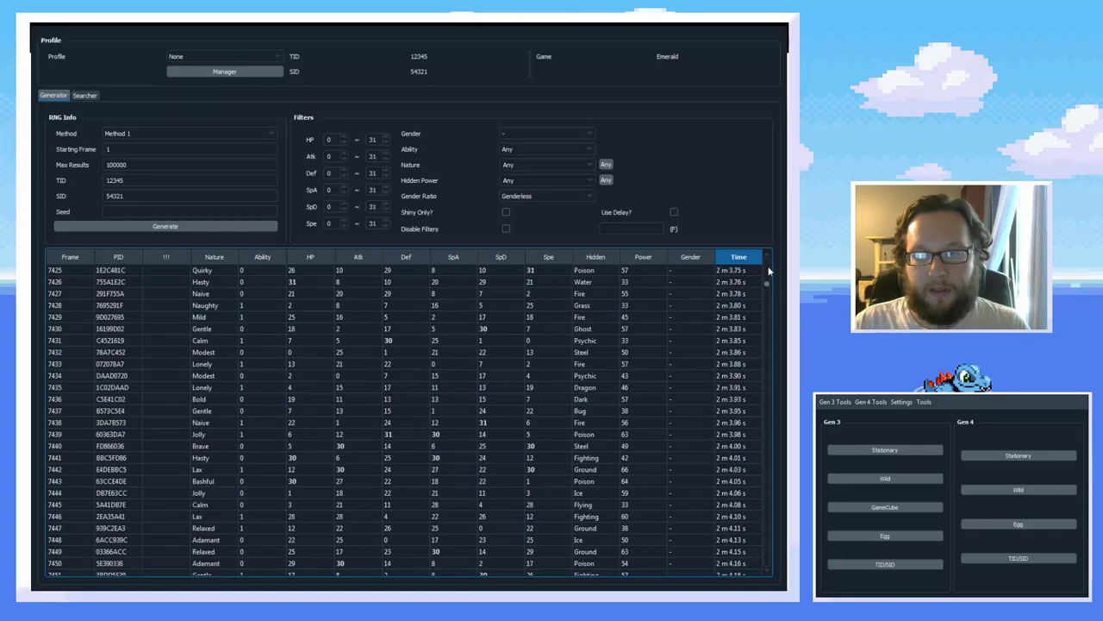
scroll(770, 272, up, 20)
scroll(767, 271, up, 20)
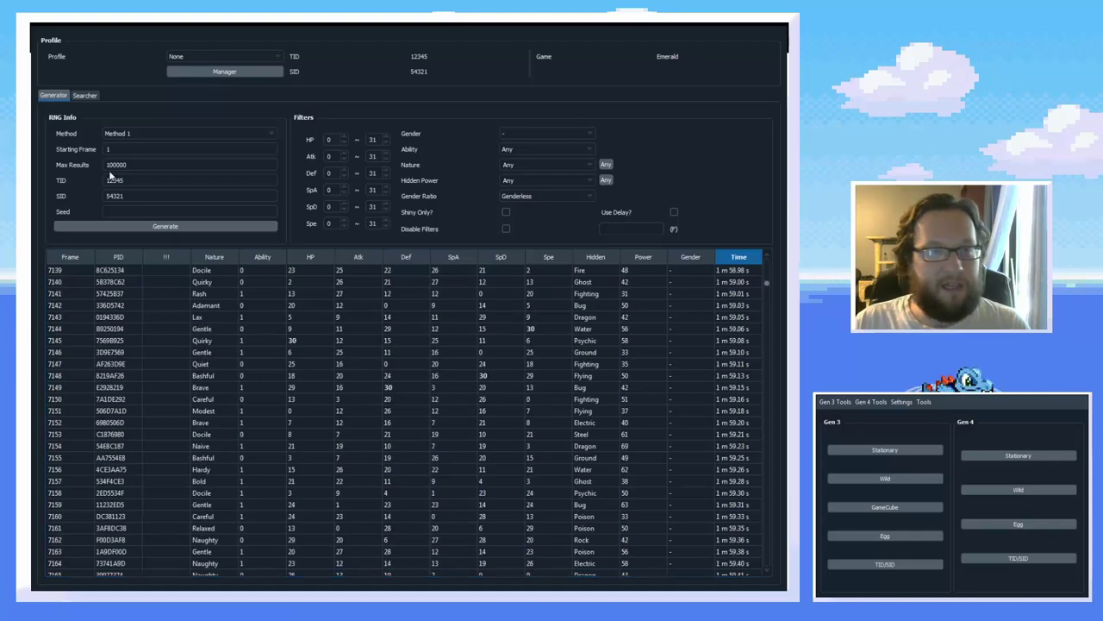
click(144, 214)
click(757, 376)
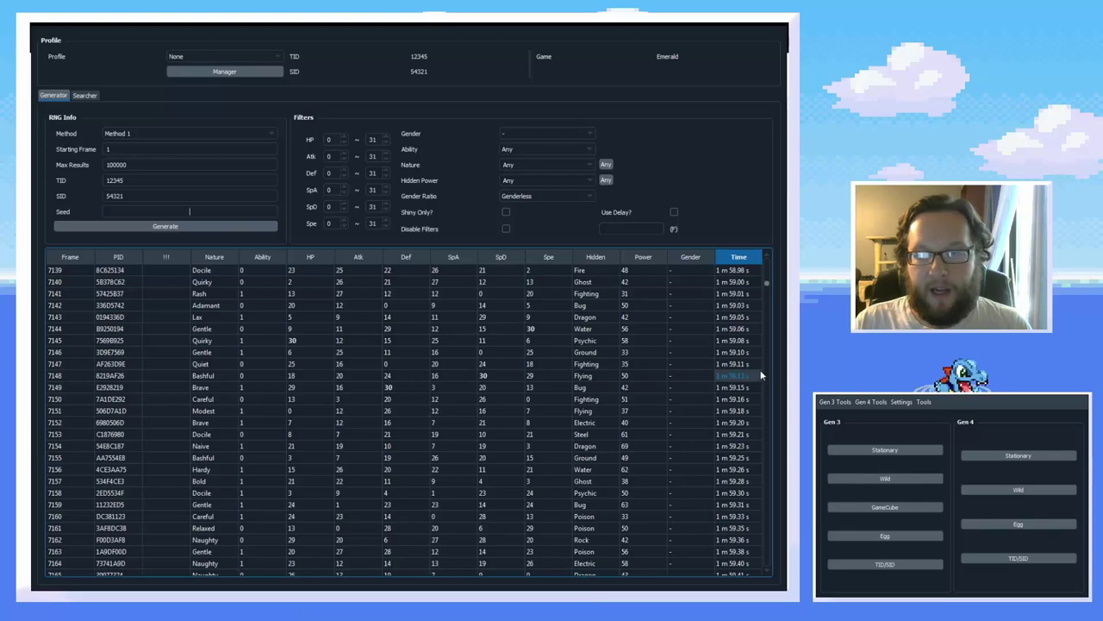
scroll(767, 396, down, 17)
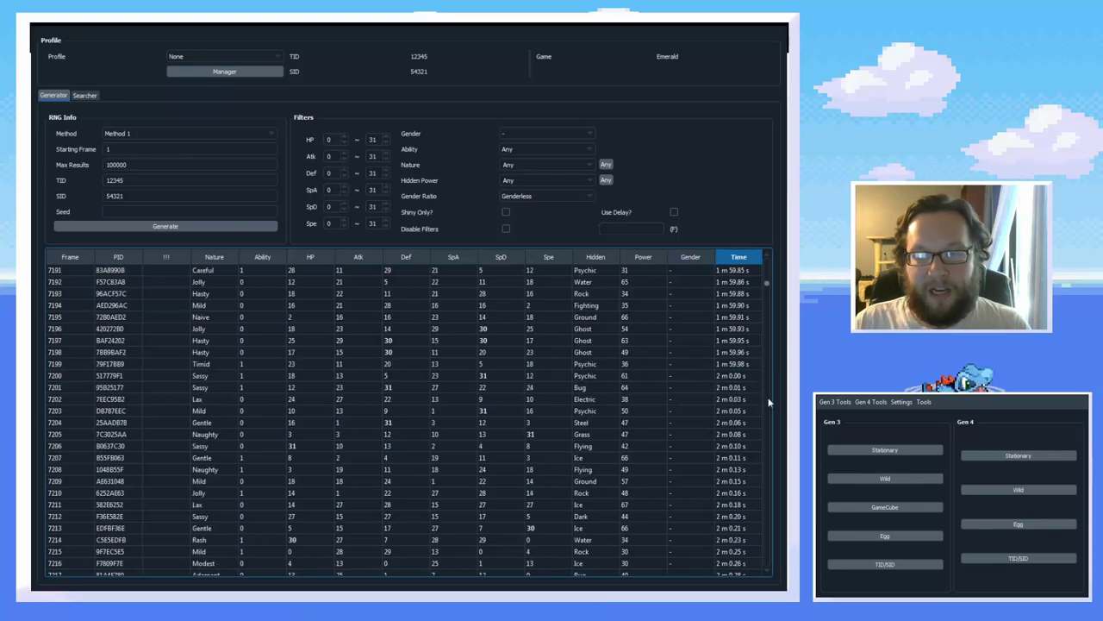
click(739, 382)
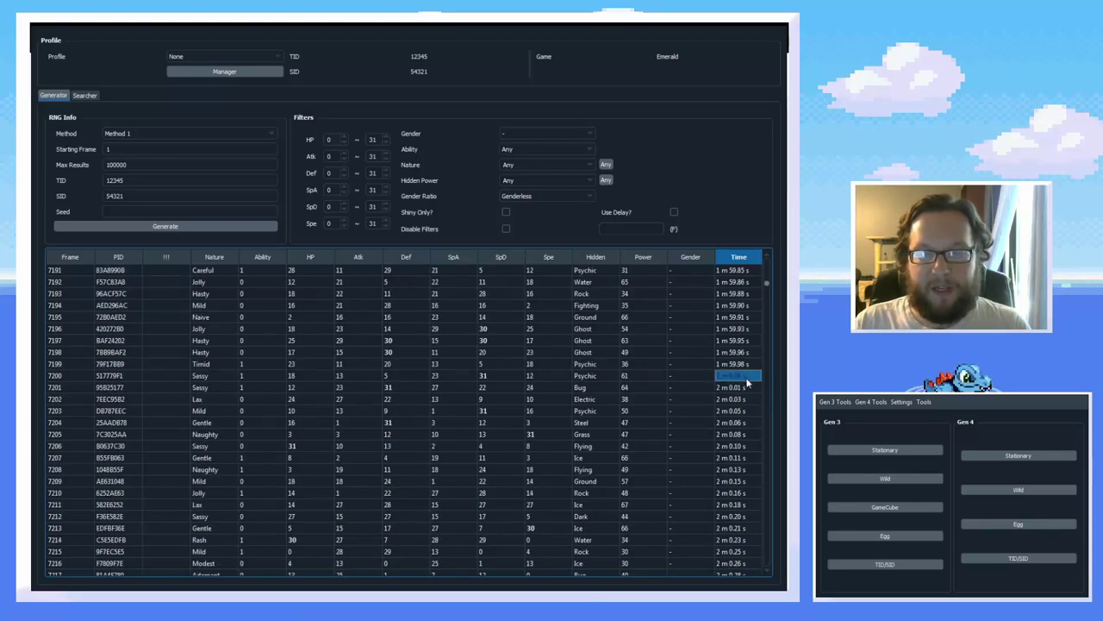
drag(735, 380, 50, 386)
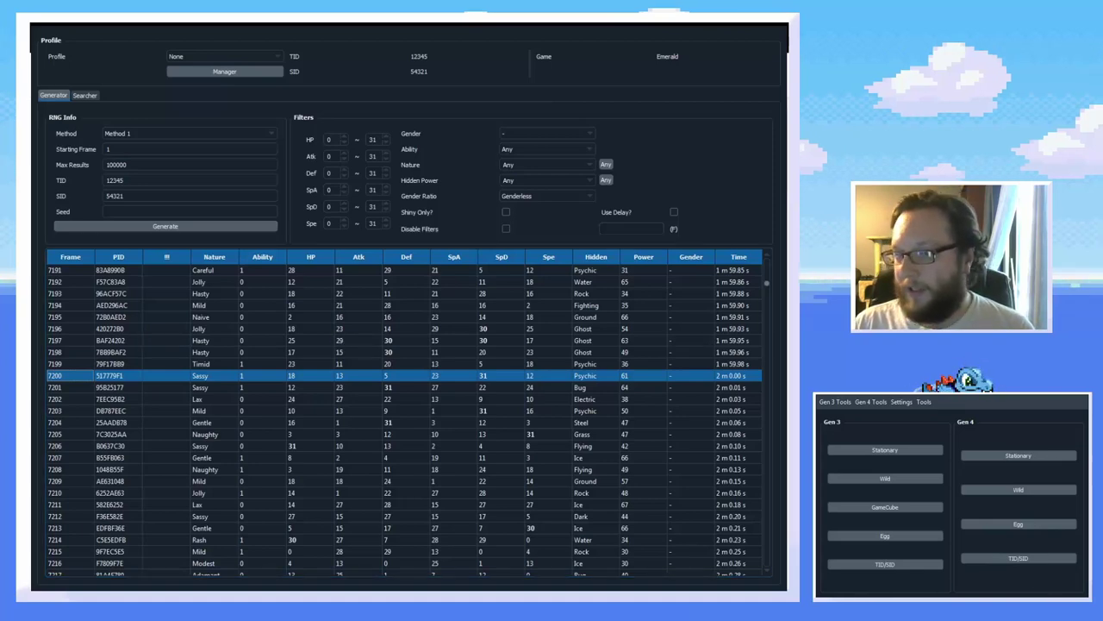
Switch to the browser video and skip ahead to about 4:19, pausing on the caught Groudon's summary to examine its details.
key(alt+Tab)
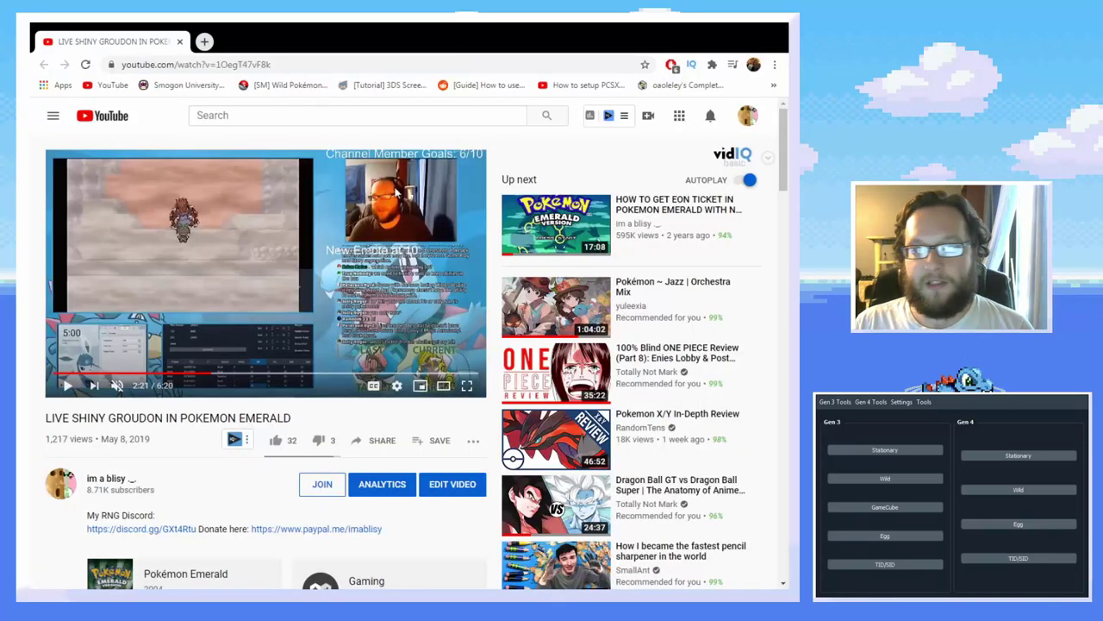
click(345, 207)
key(Right)
key(Right)
key(Right)
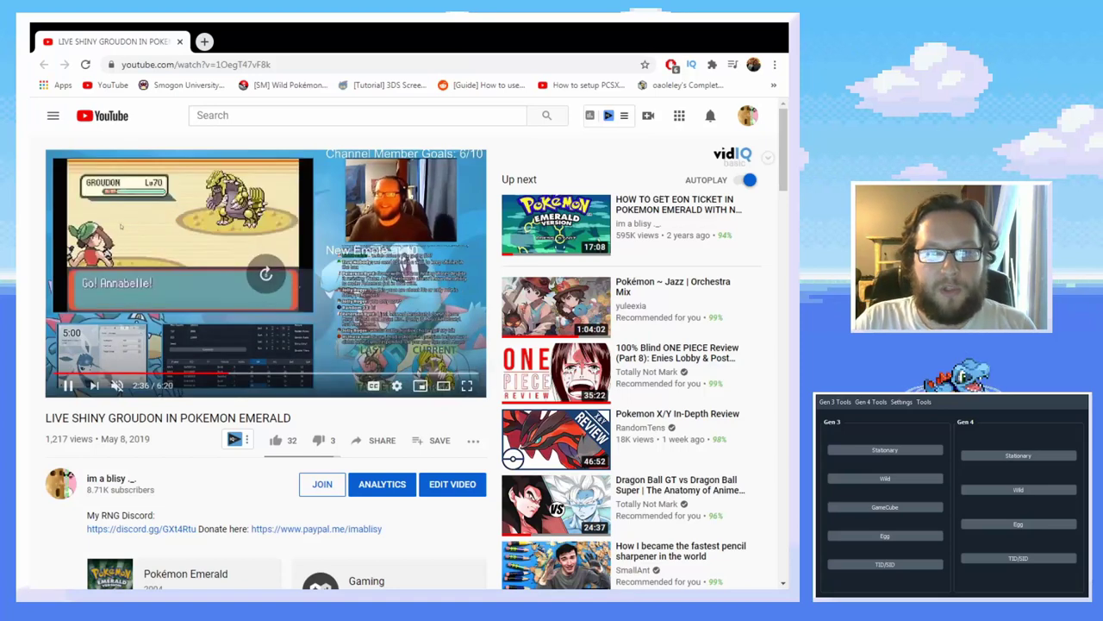
key(Right)
key(Right)
key(Right)
key(Right)
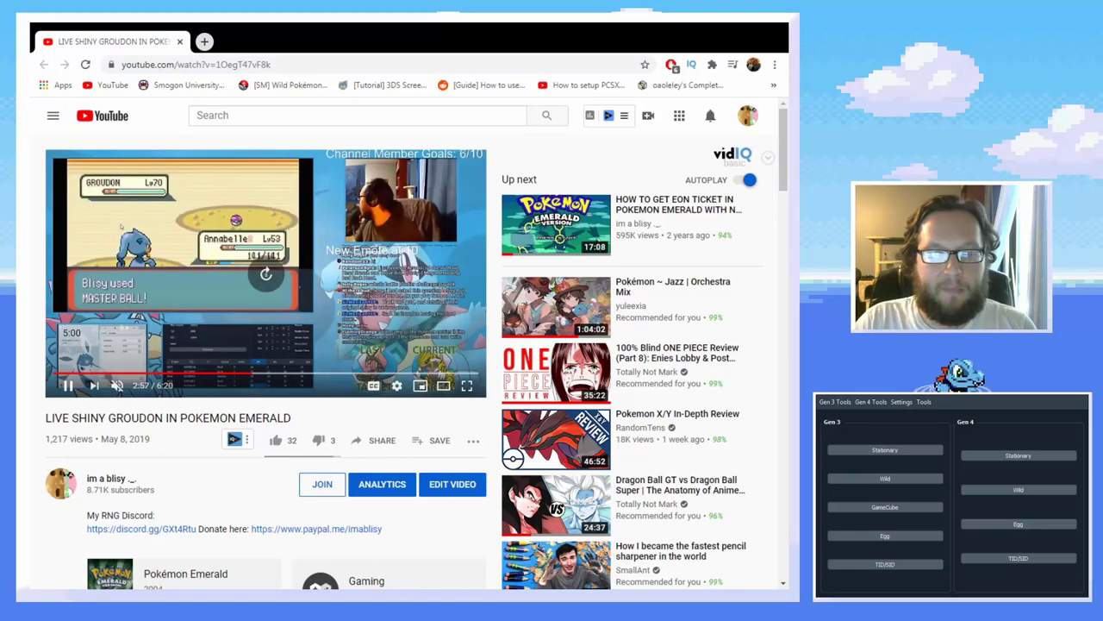
key(Right)
key(Right)
key(Right)
key(Right)
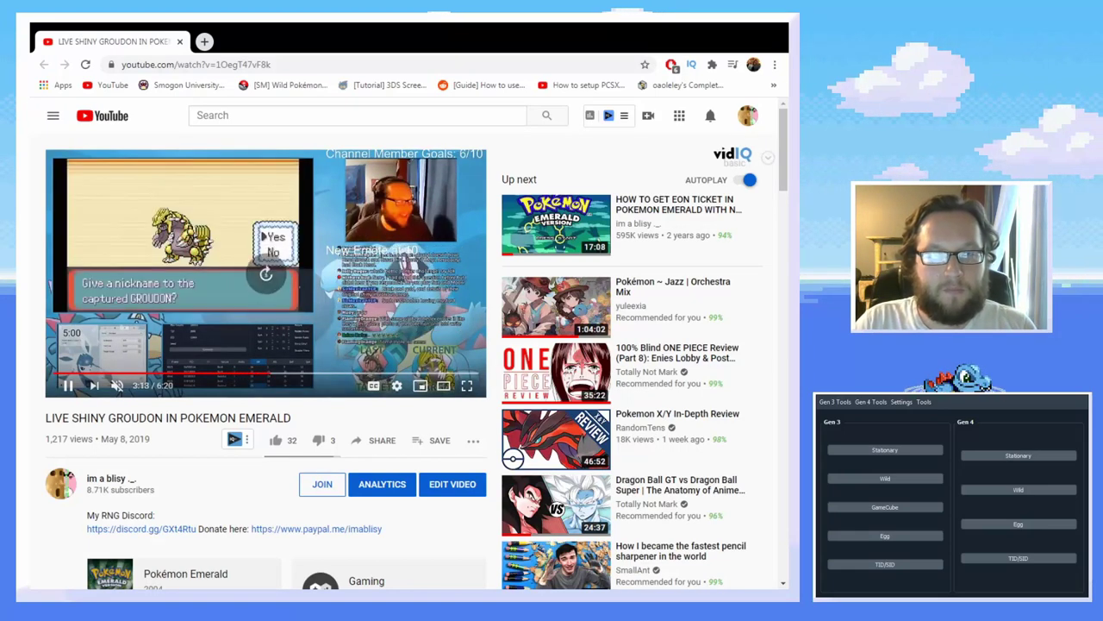
key(Right)
key(Right)
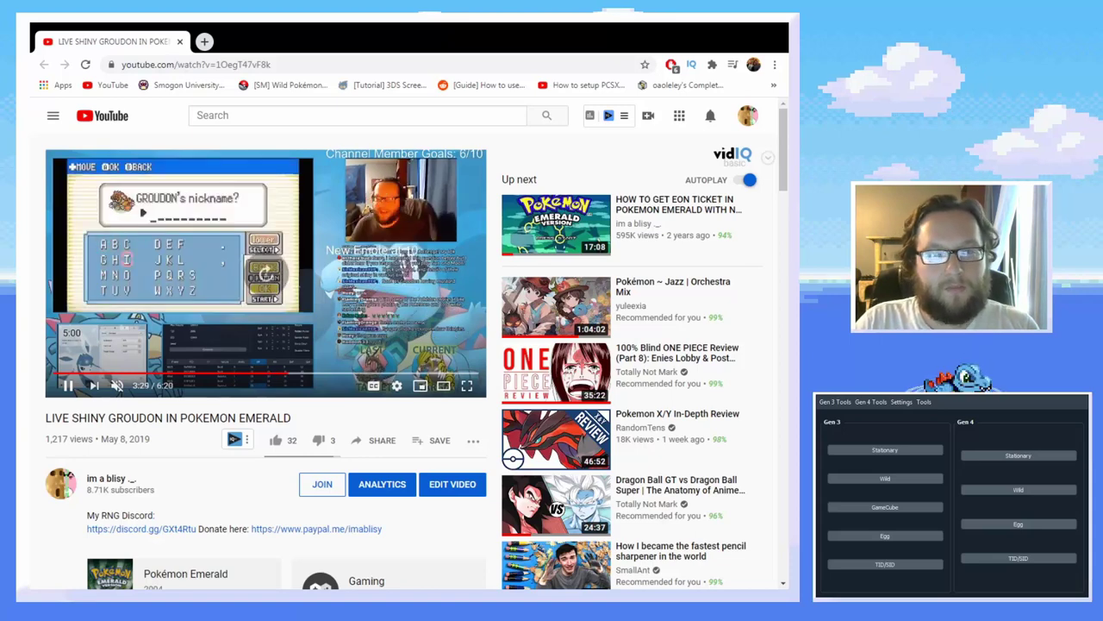
key(Right)
key(Right)
key(Right)
key(Right)
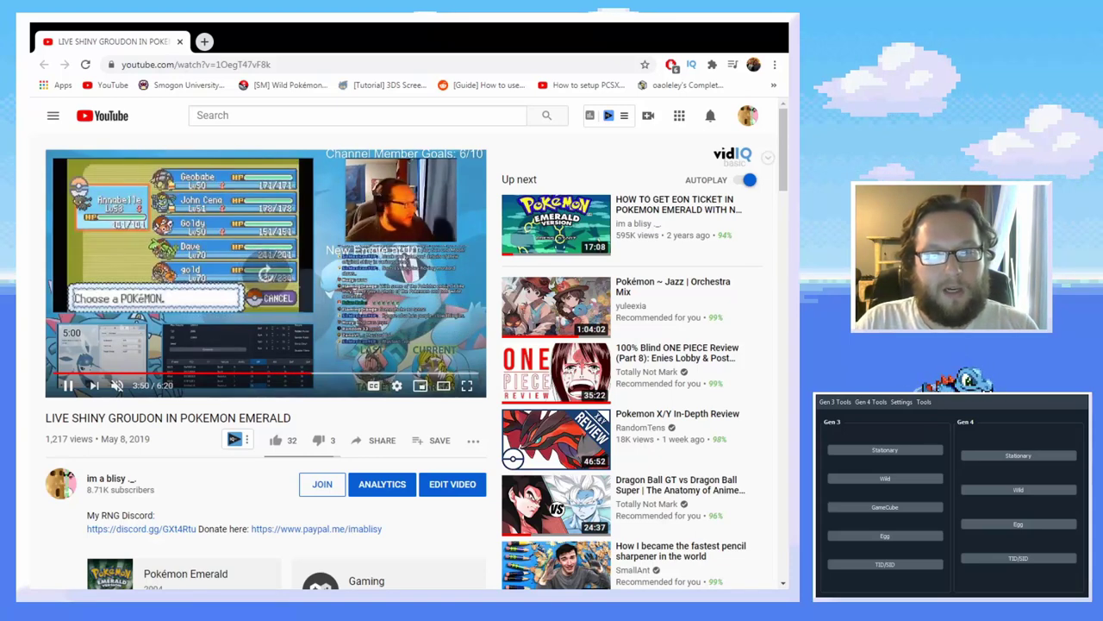
key(Right)
key(Right)
key(Right)
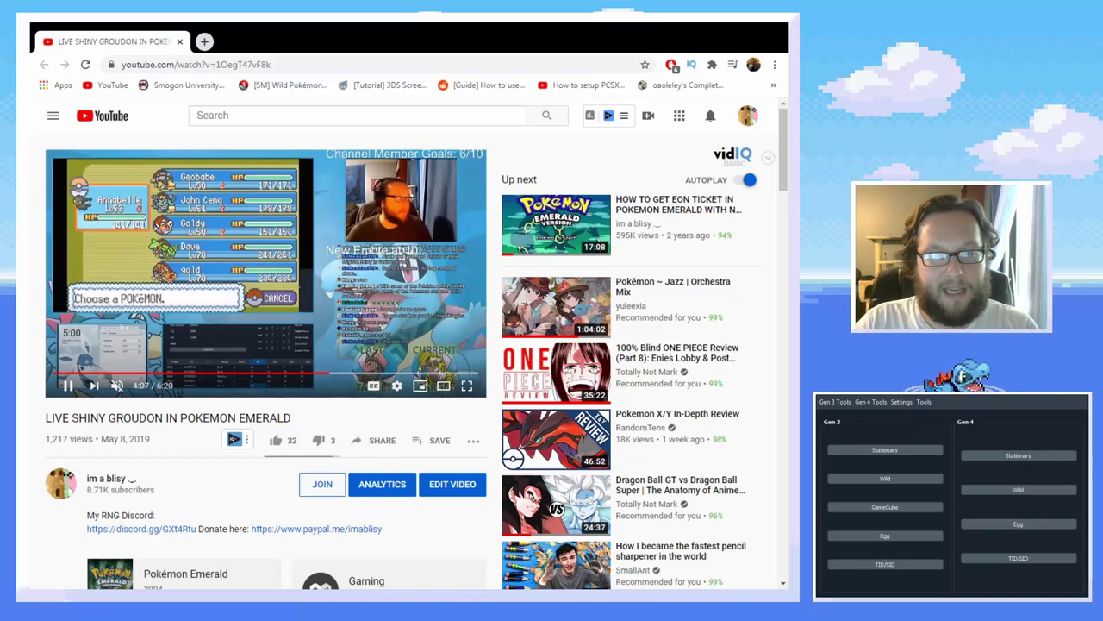
key(Right)
key(Right)
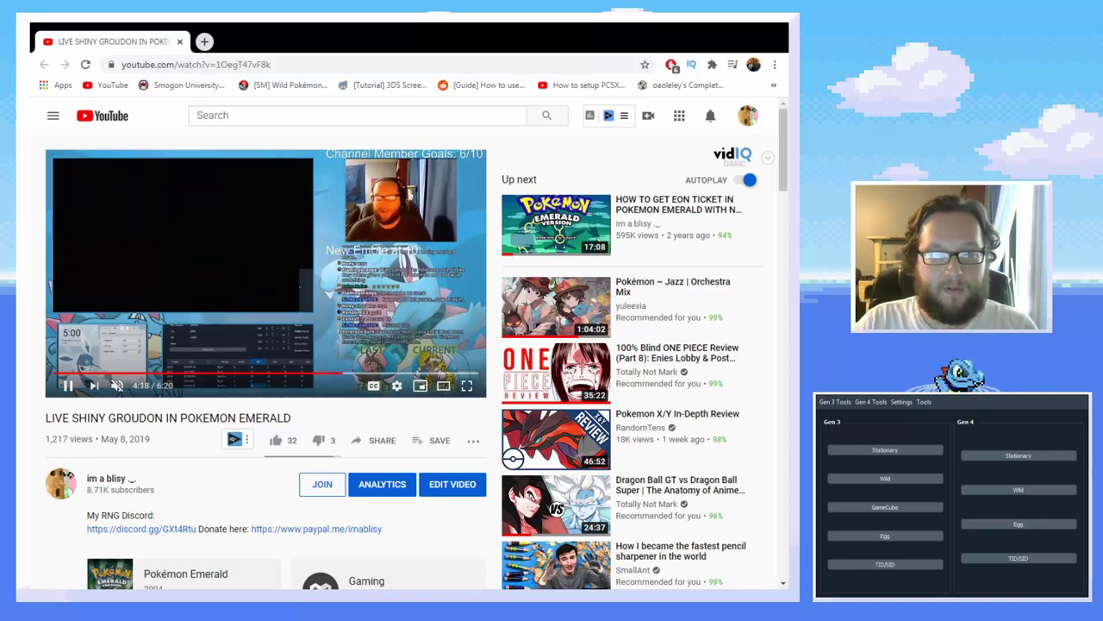
key(k)
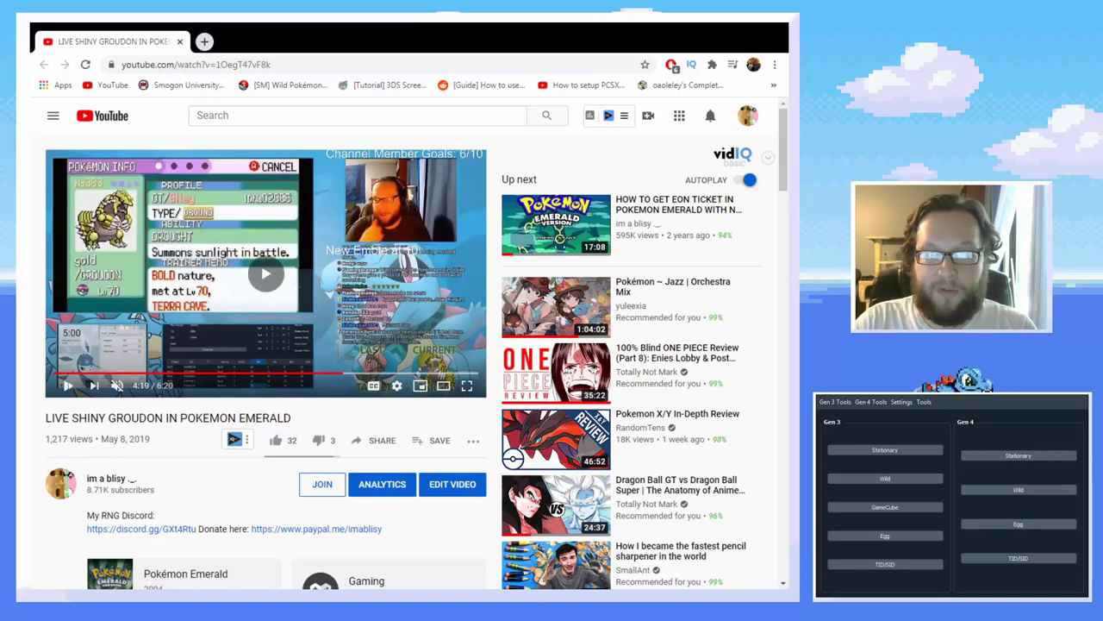
key(k)
key(k)
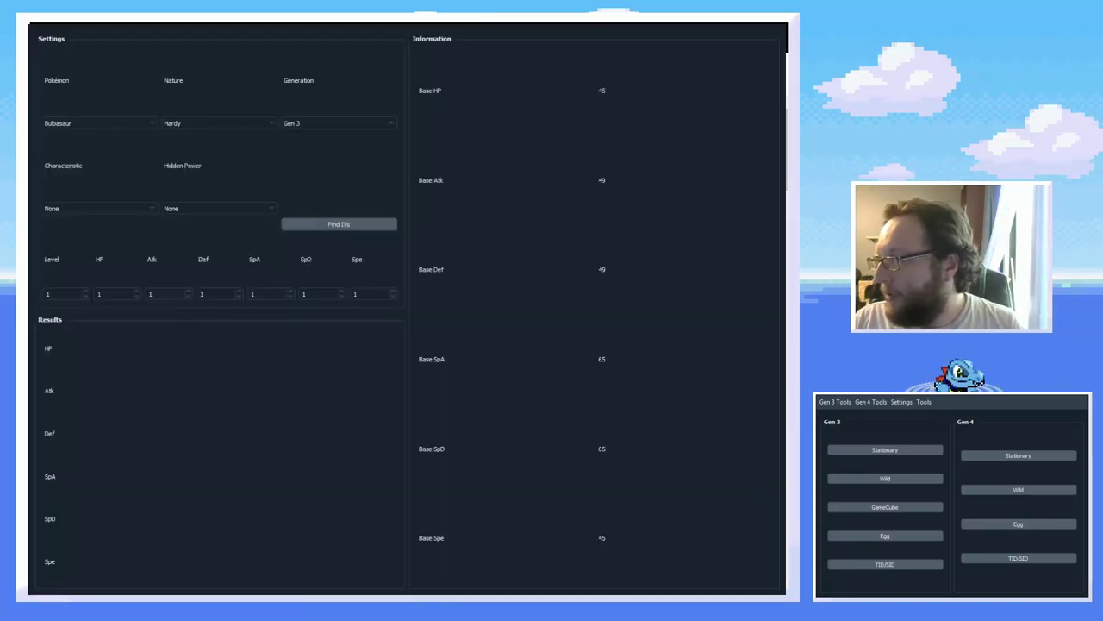
Set the IV calculator to Groudon with a Bold nature at level 70.
click(100, 123)
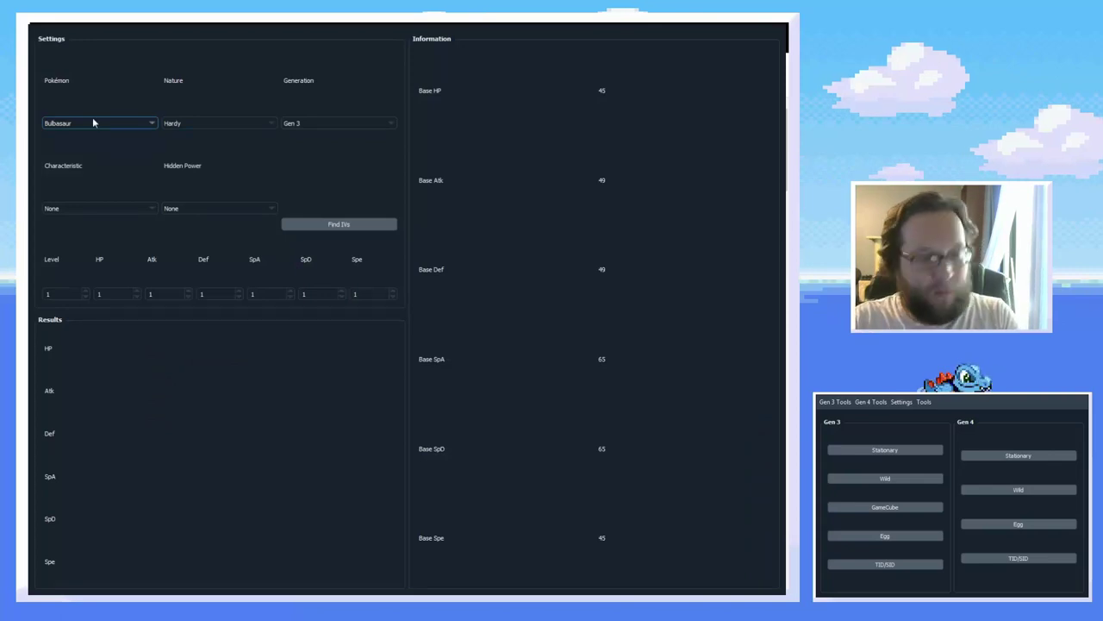
text(grou)
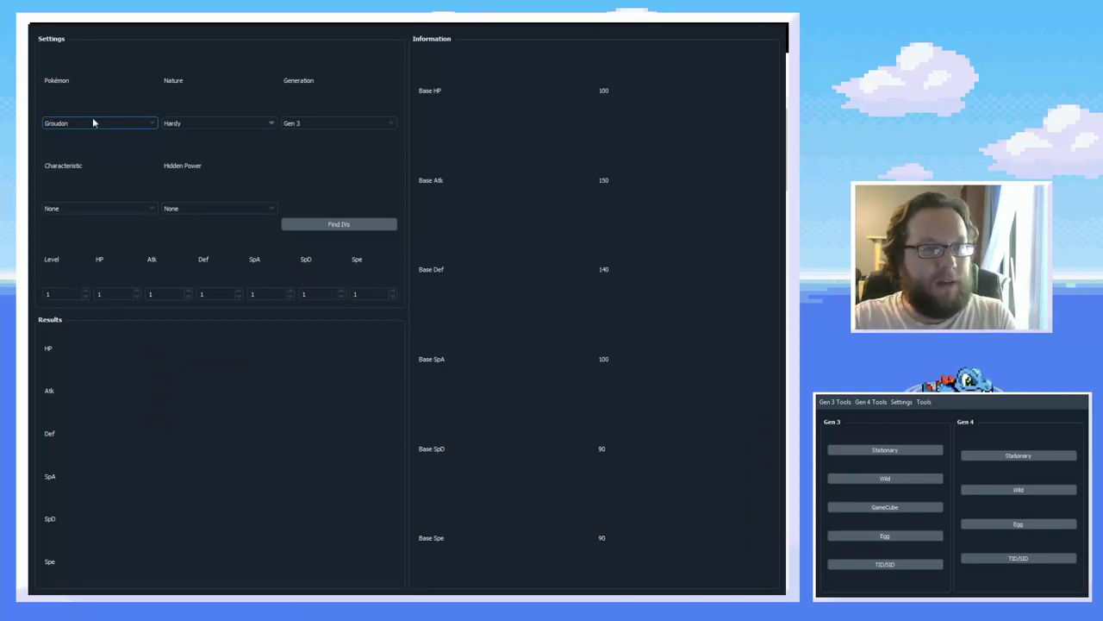
text(bo)
key(Tab)
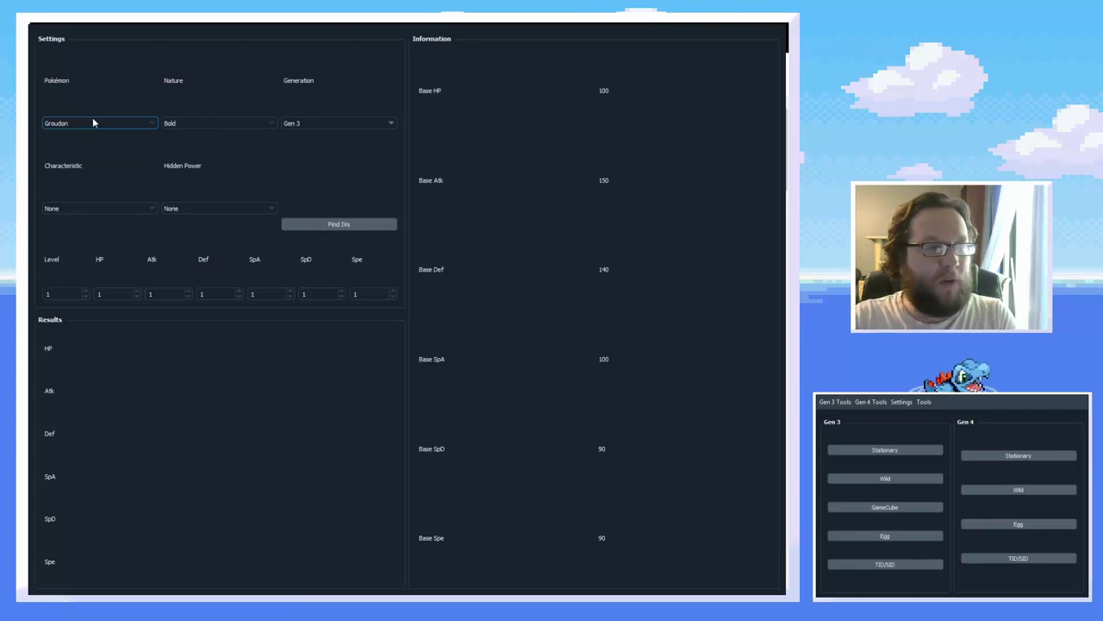
click(55, 297)
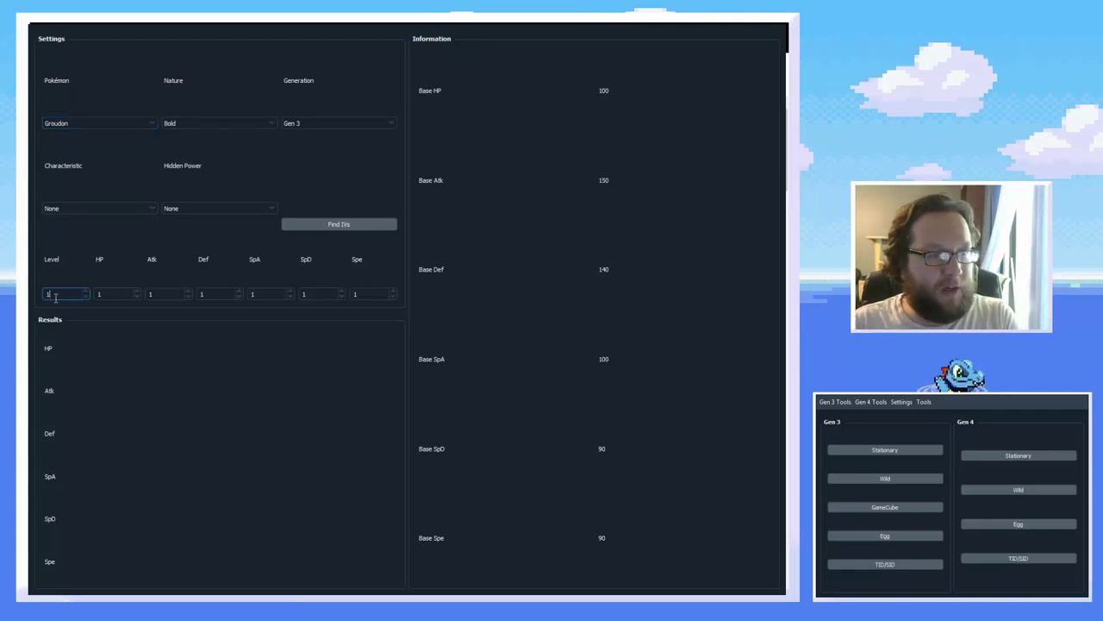
text(75)
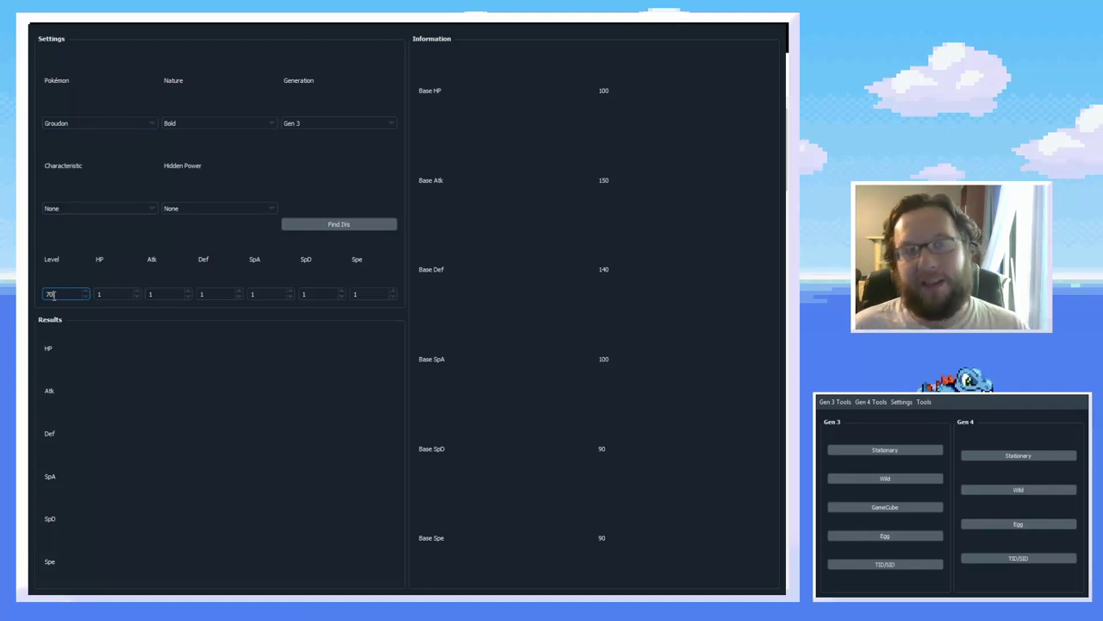
Enter the stats HP 234, Atk 198, Def 238, SpA 147, SpD 147 and Spe 142, and calculate the IVs.
click(118, 293)
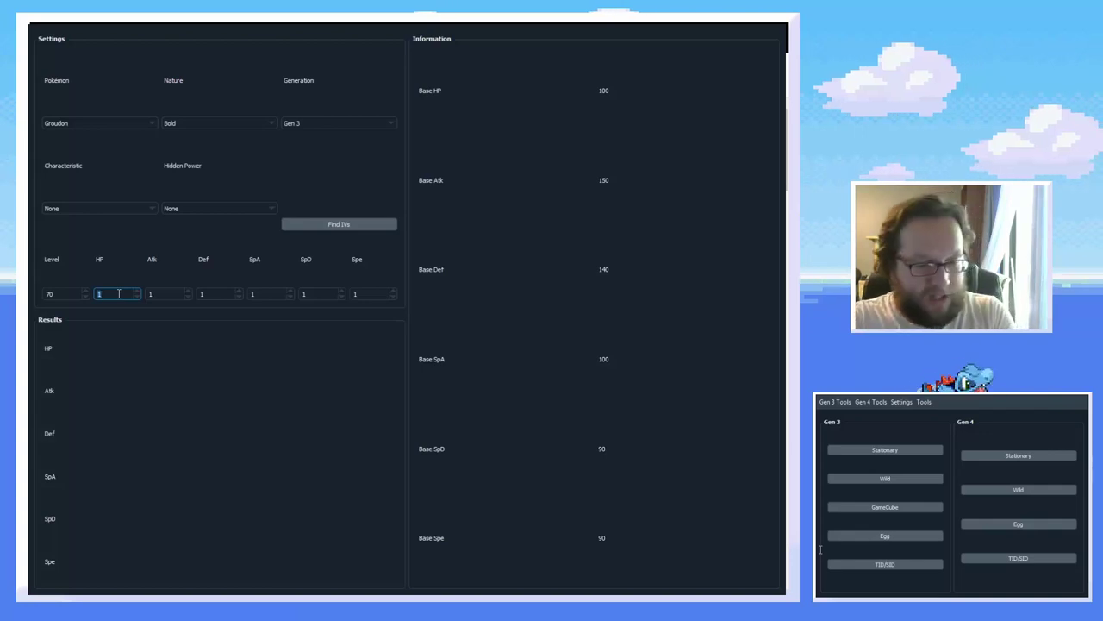
key(Tab)
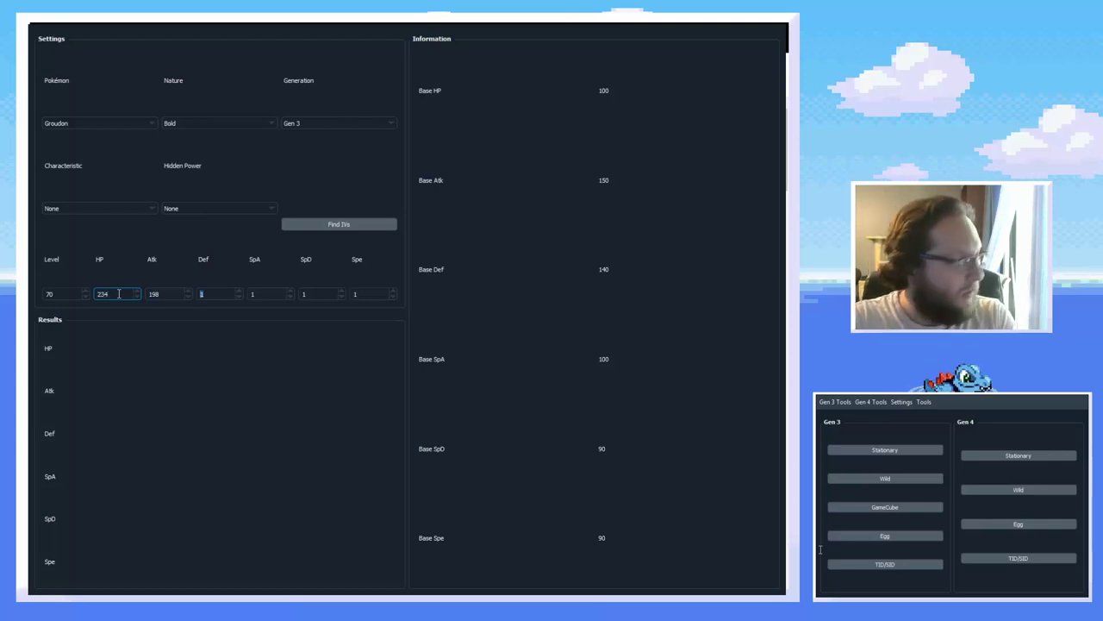
text(238 )
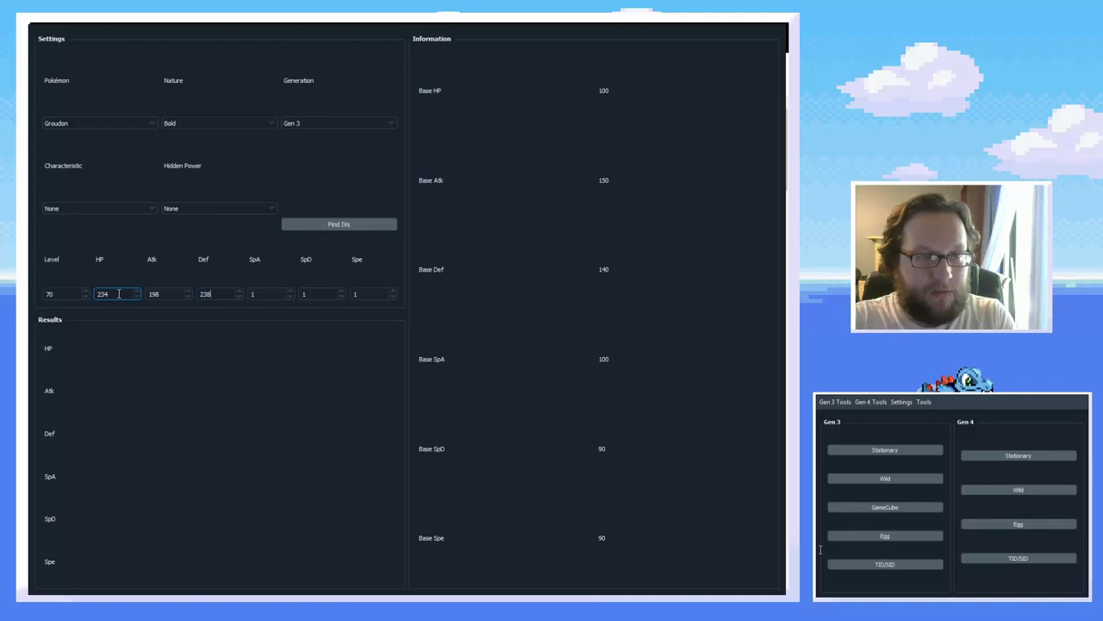
text(147 )
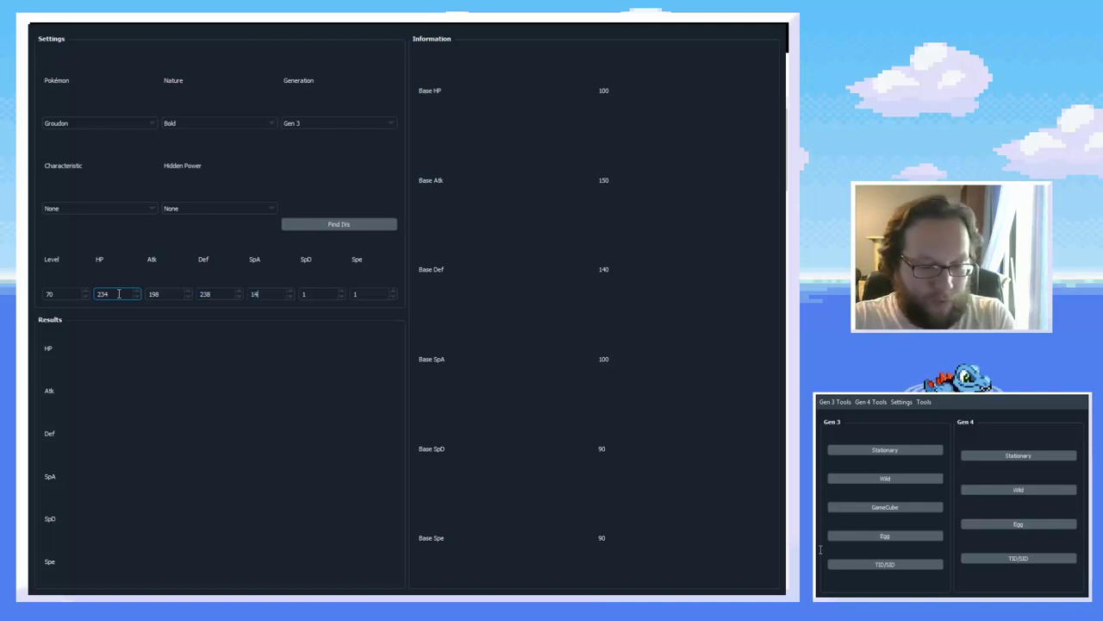
text(147 1)
text(42)
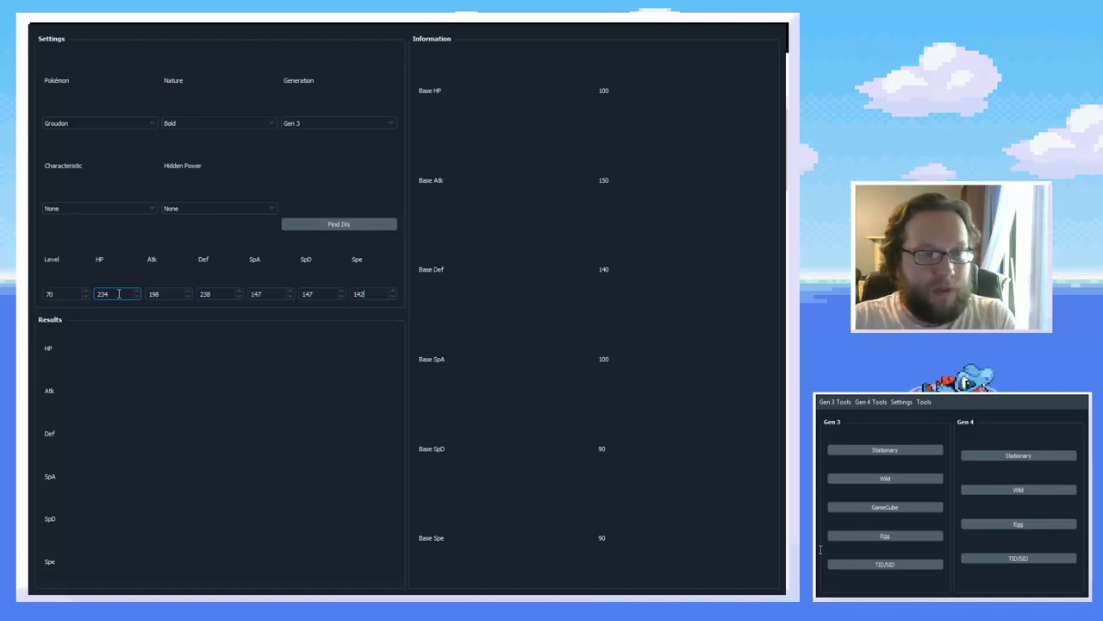
click(337, 226)
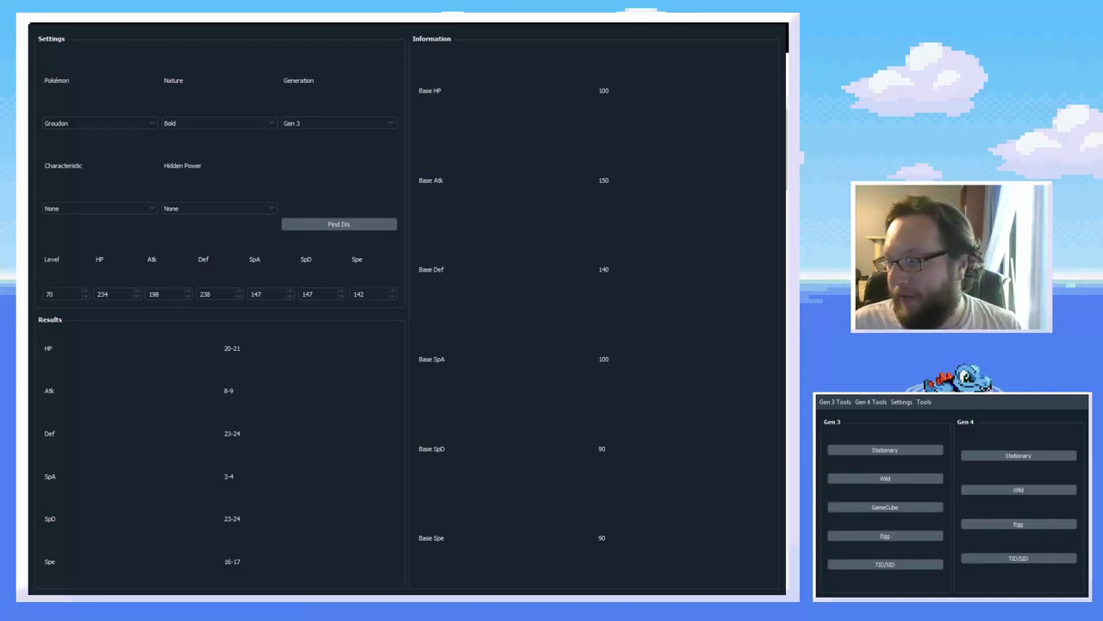
Return to the Method 1 frame list window, open its seed searcher and set the HP IV range to 20–21.
key(alt+Tab)
key(alt+Tab)
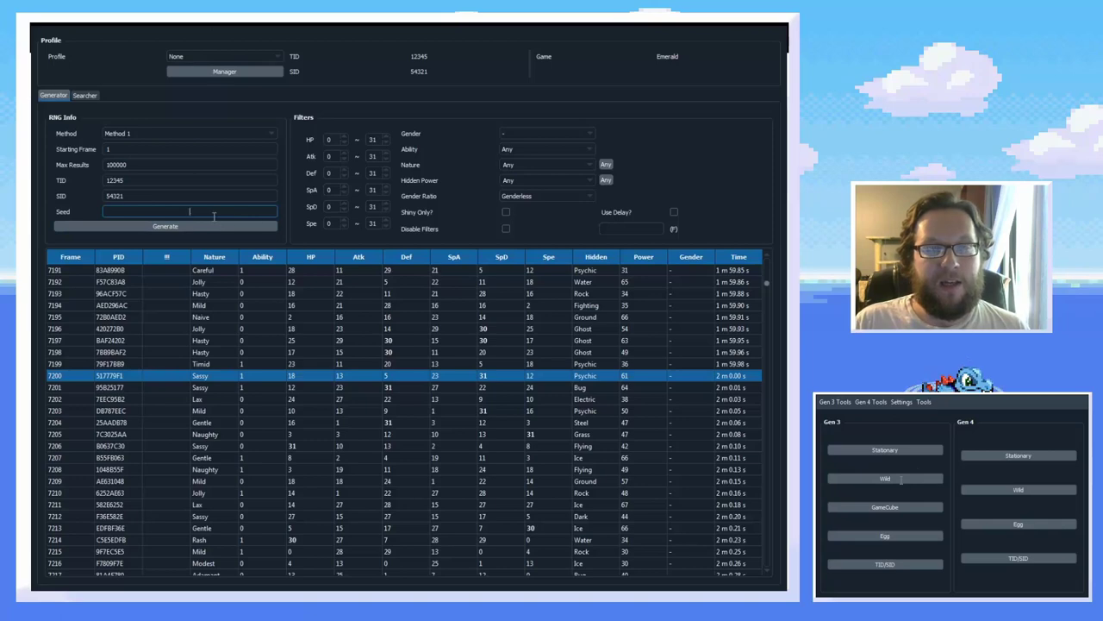
click(147, 166)
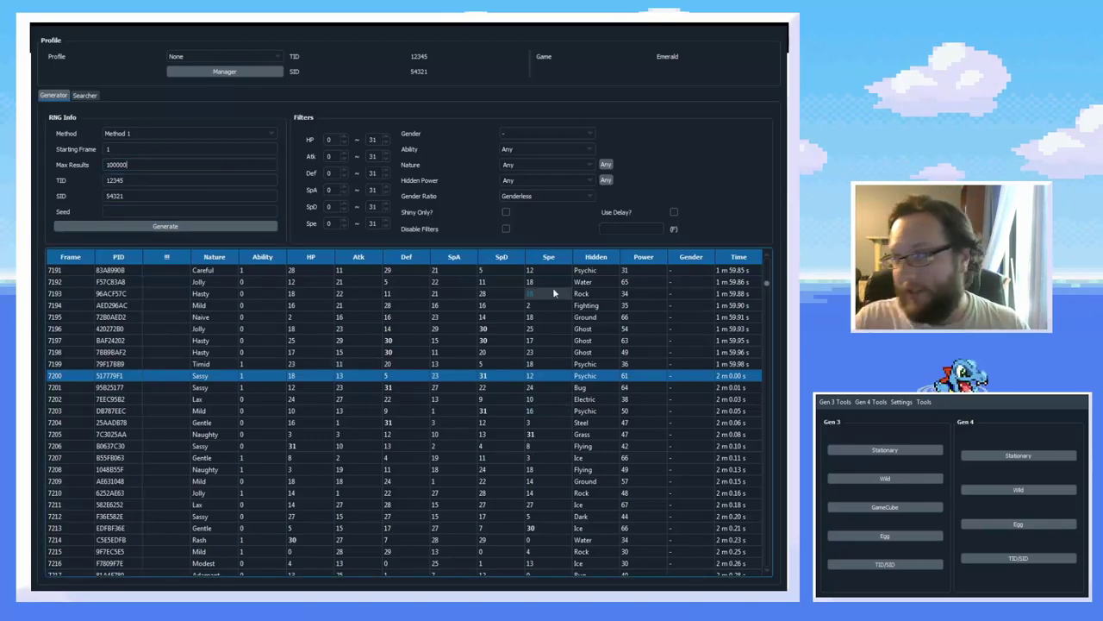
click(80, 96)
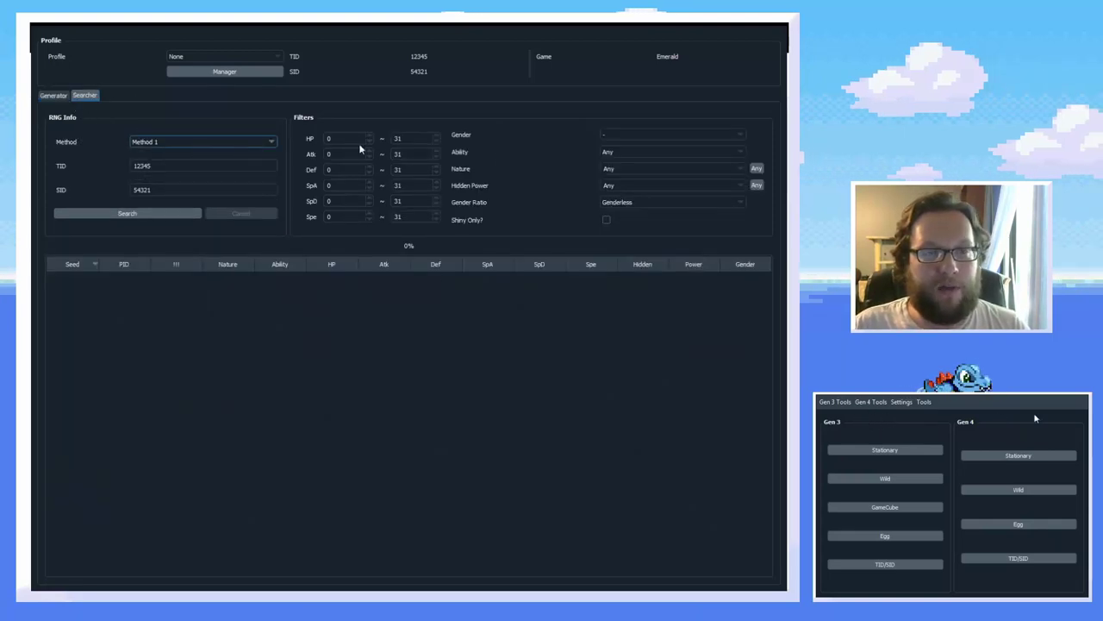
click(172, 166)
click(212, 188)
click(337, 140)
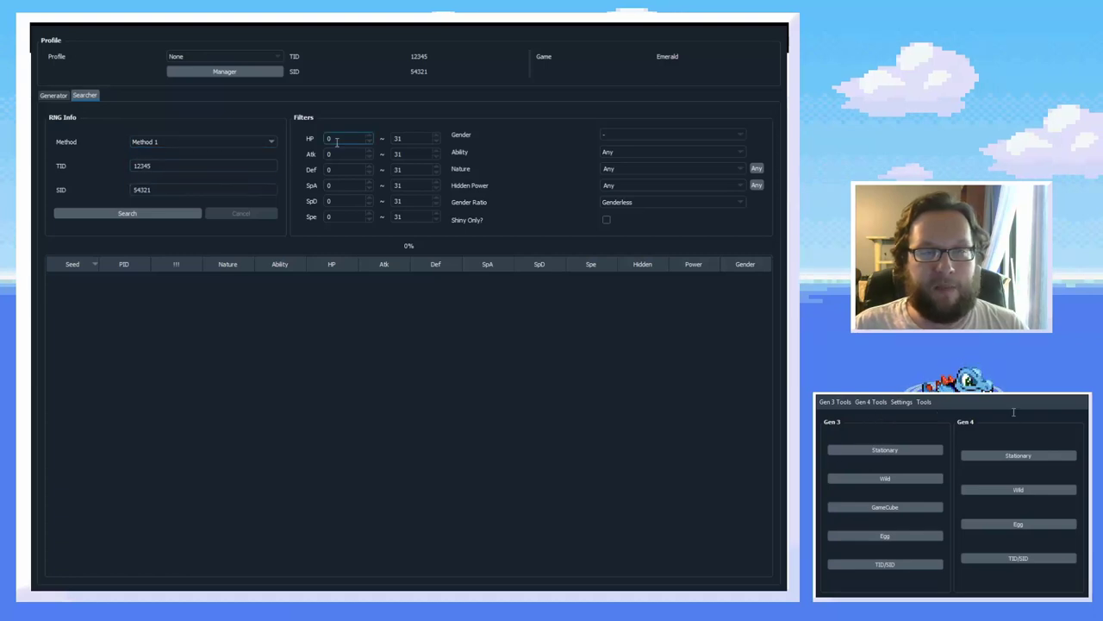
double_click(343, 138)
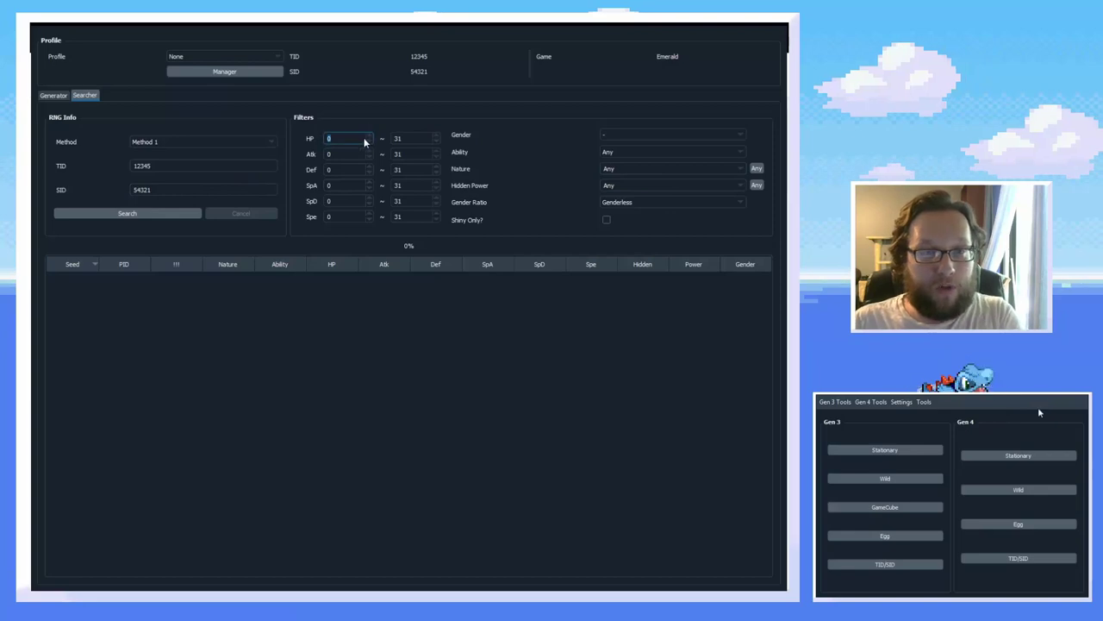
text(20)
key(Tab)
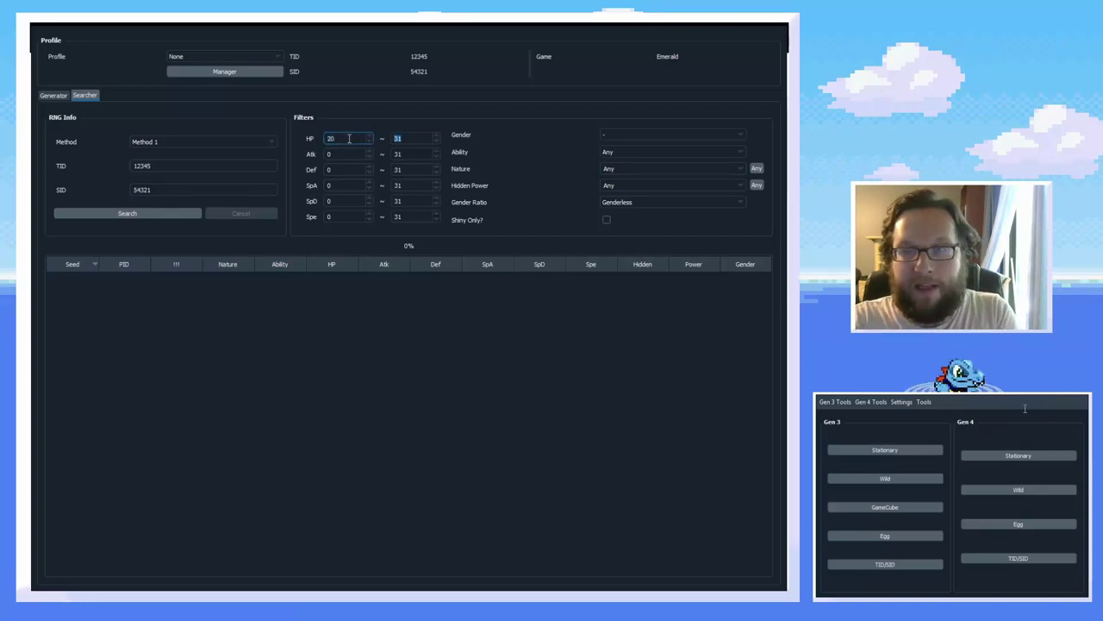
key(Tab)
Set the IV filter ranges to Atk 8–9, Def 23–24 and SpA 3–4.
text(9)
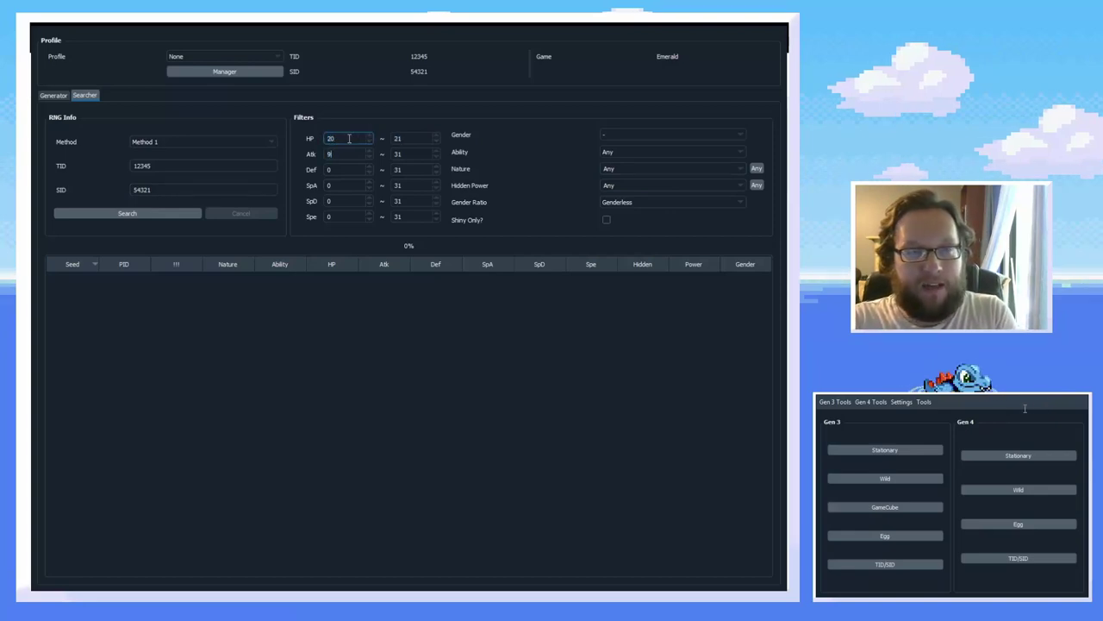
key(Tab)
text(923)
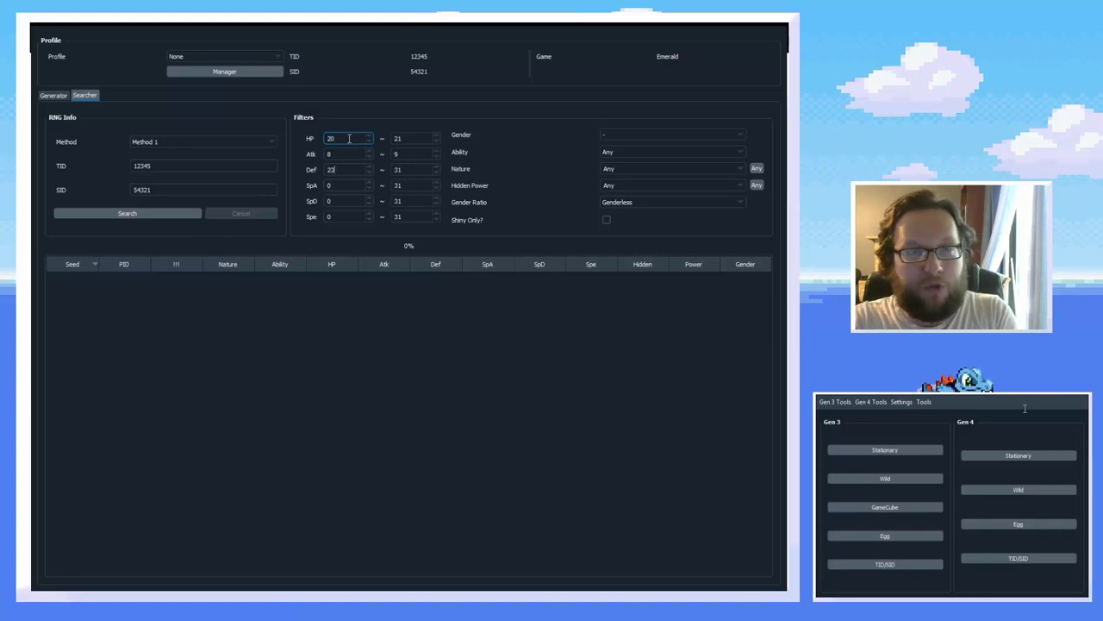
key(Tab)
text(2)
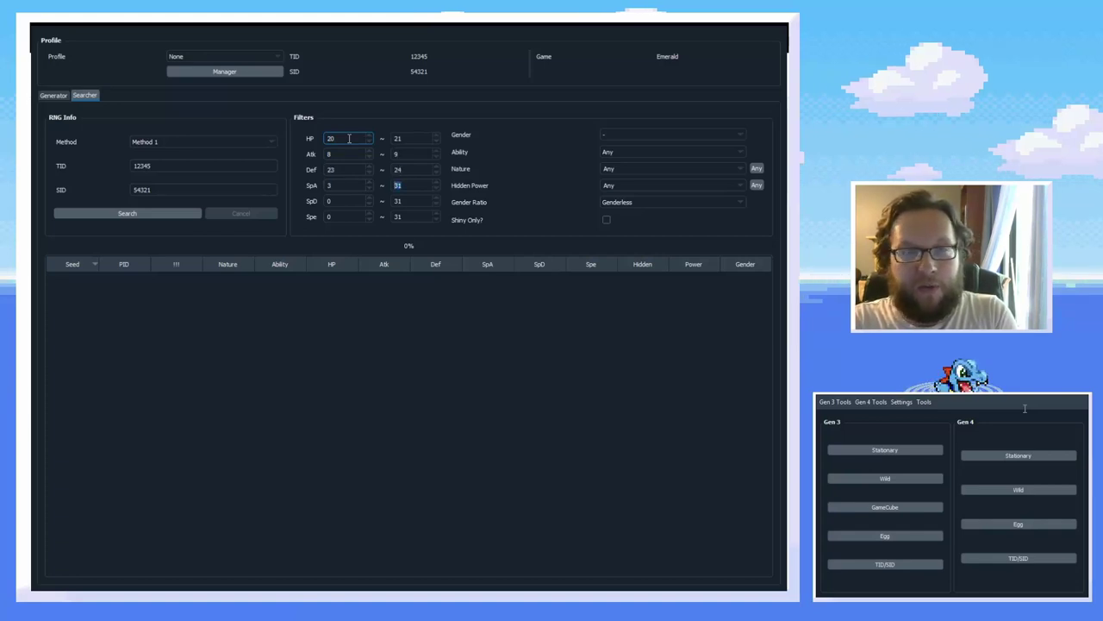
text(4)
key(Tab)
Set the IV filter ranges to SpD 23–24 and Spe 16–17.
text(23)
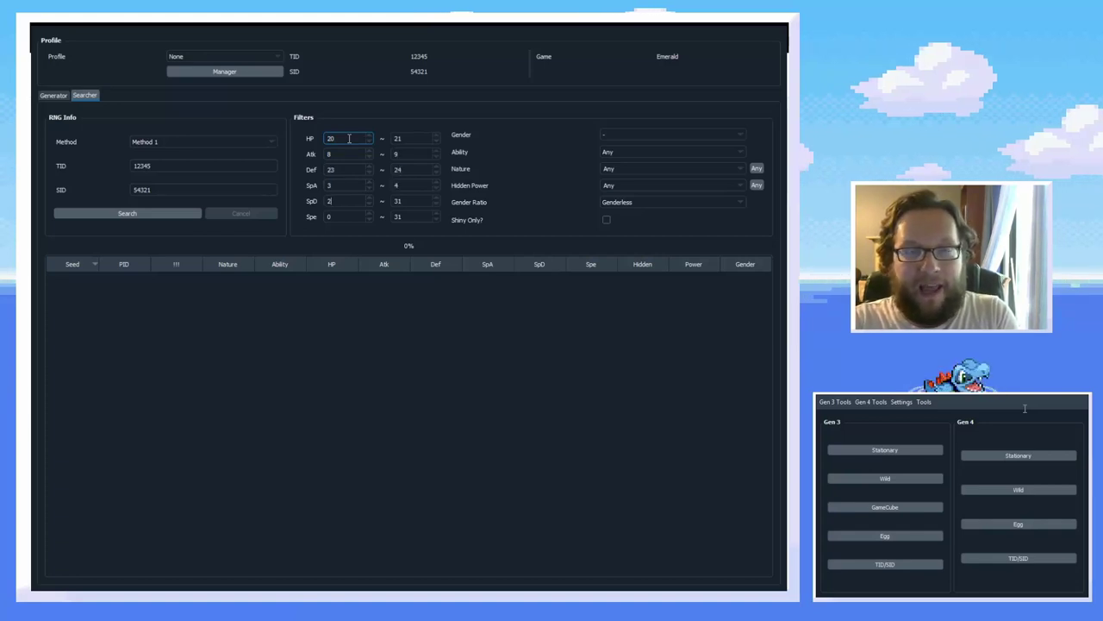
key(Tab)
key(Tab)
text(16)
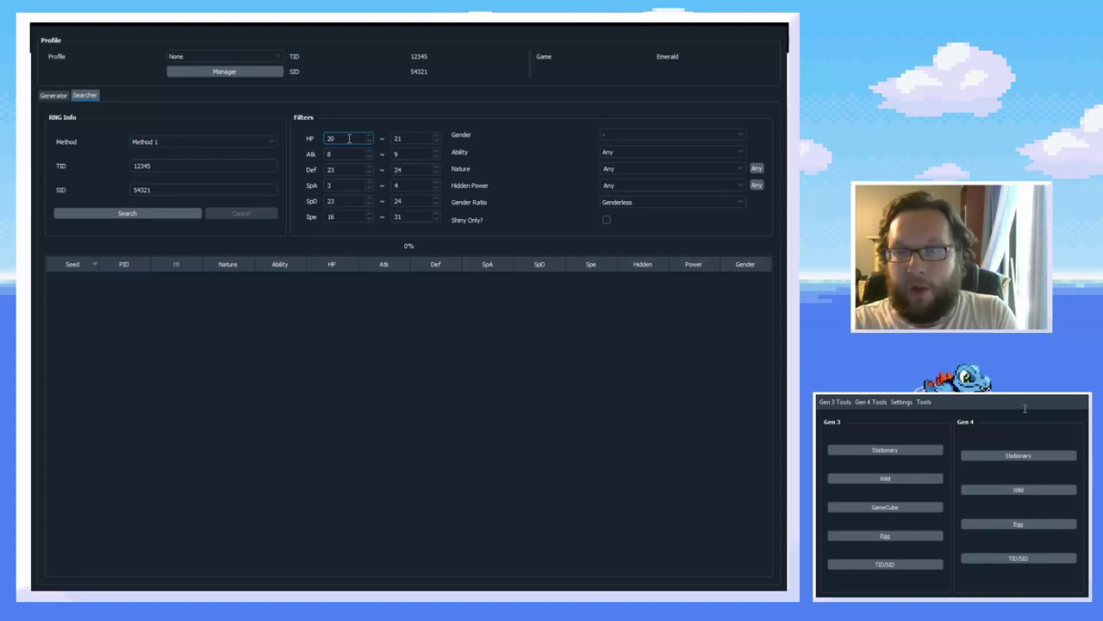
key(Tab)
text(1)
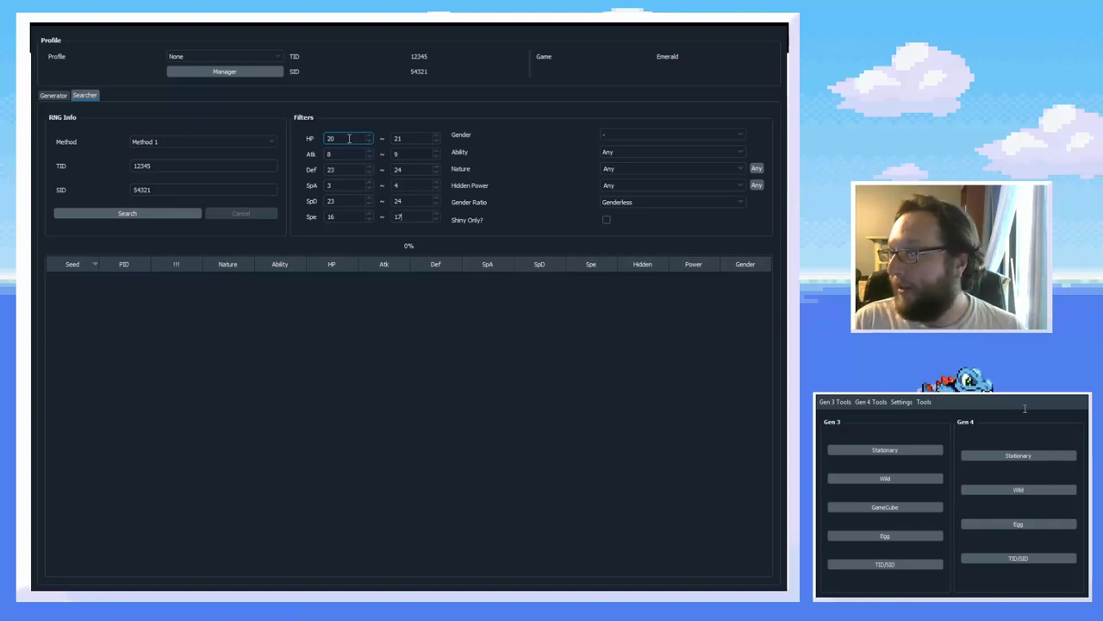
Search for matching seeds, restrict the nature filter to Bold and run the search again.
click(140, 216)
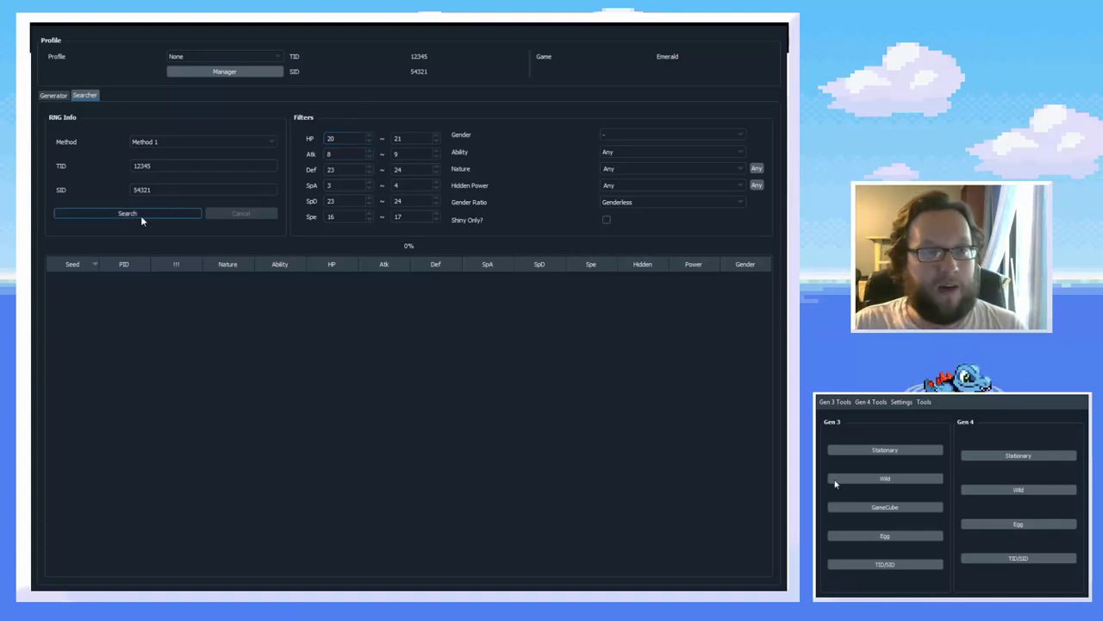
click(342, 347)
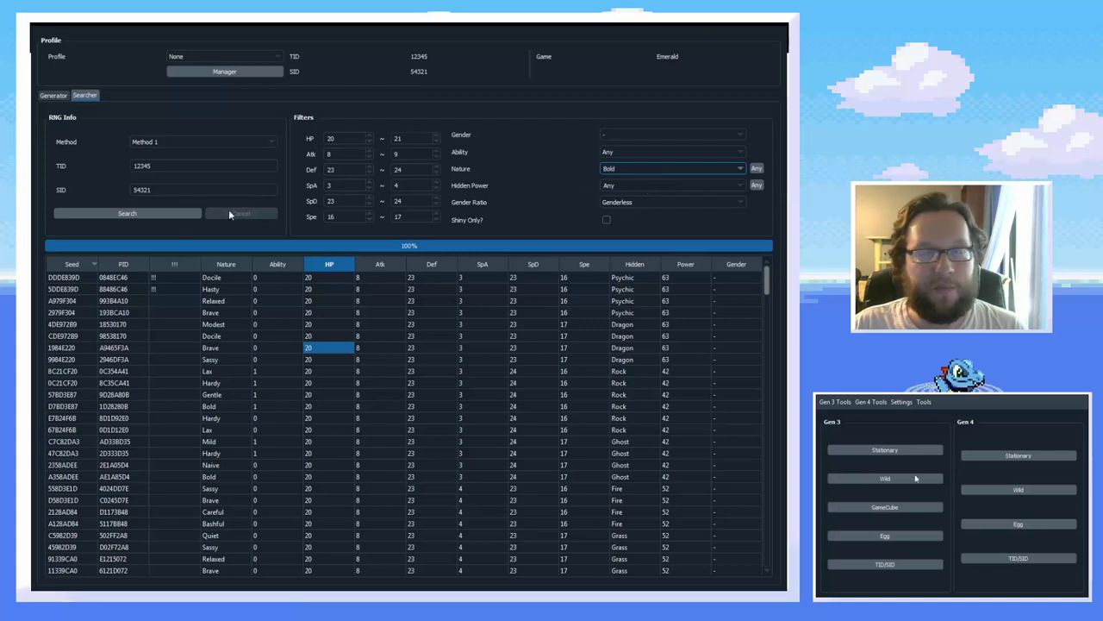
click(160, 215)
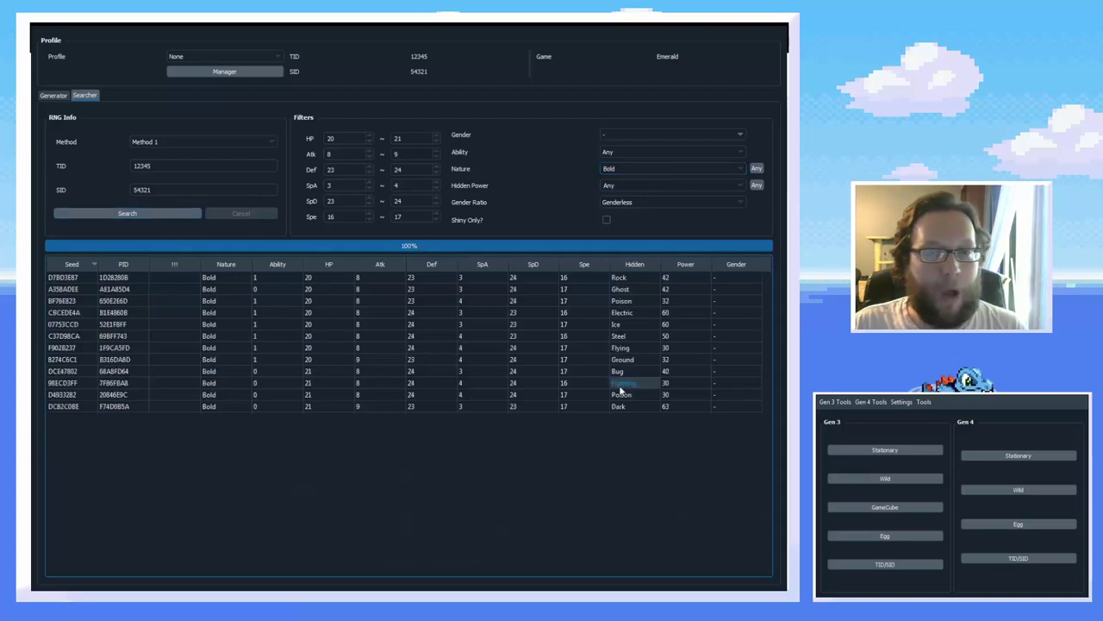
Go through the seeds of the Bold results one by one, from the first row to the last.
drag(758, 409, 116, 317)
click(68, 276)
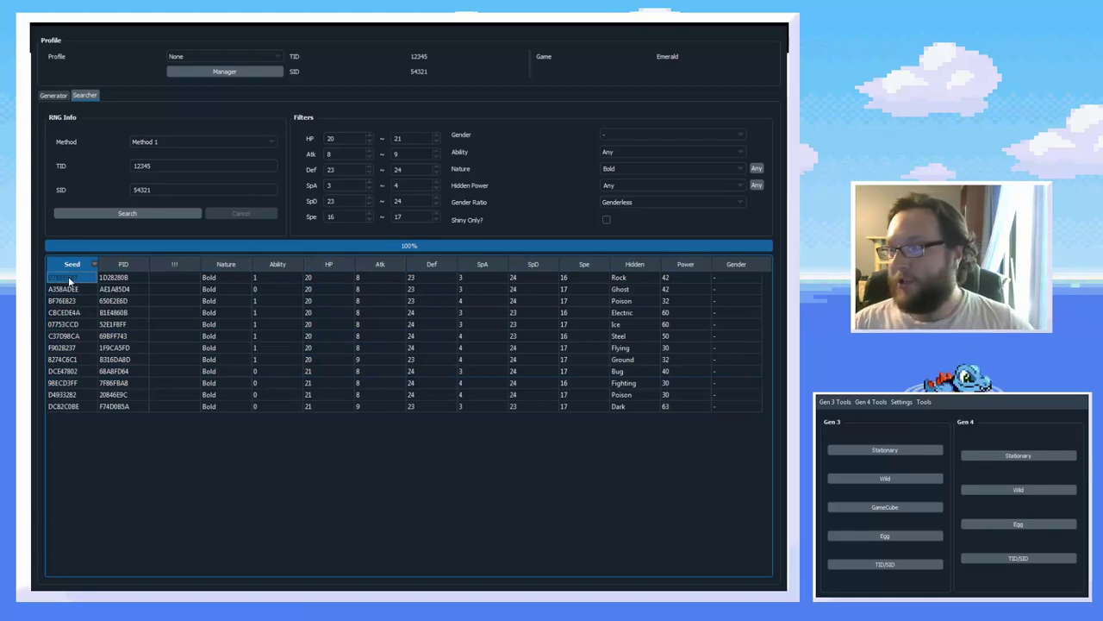
key(Down)
key(Down)
key(Down)
key(Down)
key(Down)
key(Down)
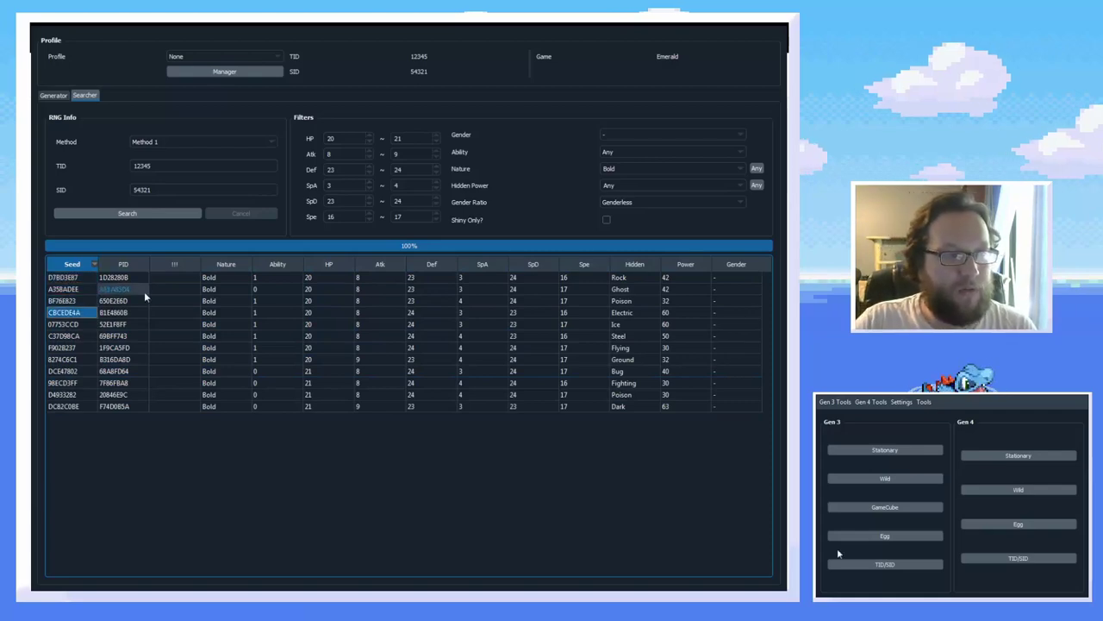
key(Down)
key(Down)
key(Down)
key(Down)
key(Down)
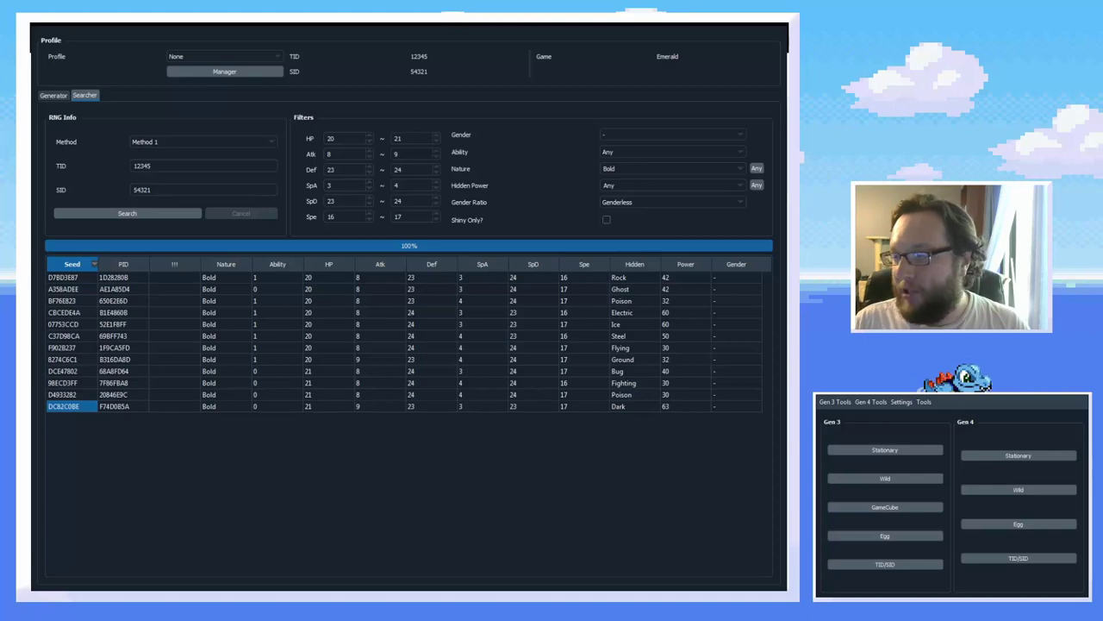
Recheck Groudon's entered stats and IV ranges in the IV calculator and close it.
key(alt+Tab)
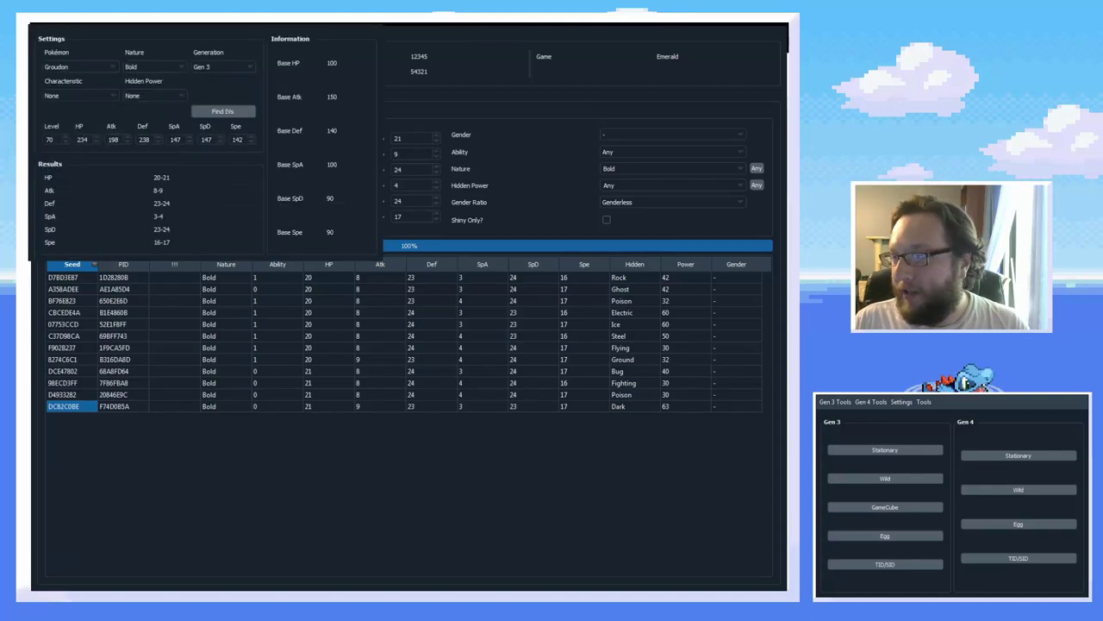
key(Tab)
key(Tab)
key(Tab)
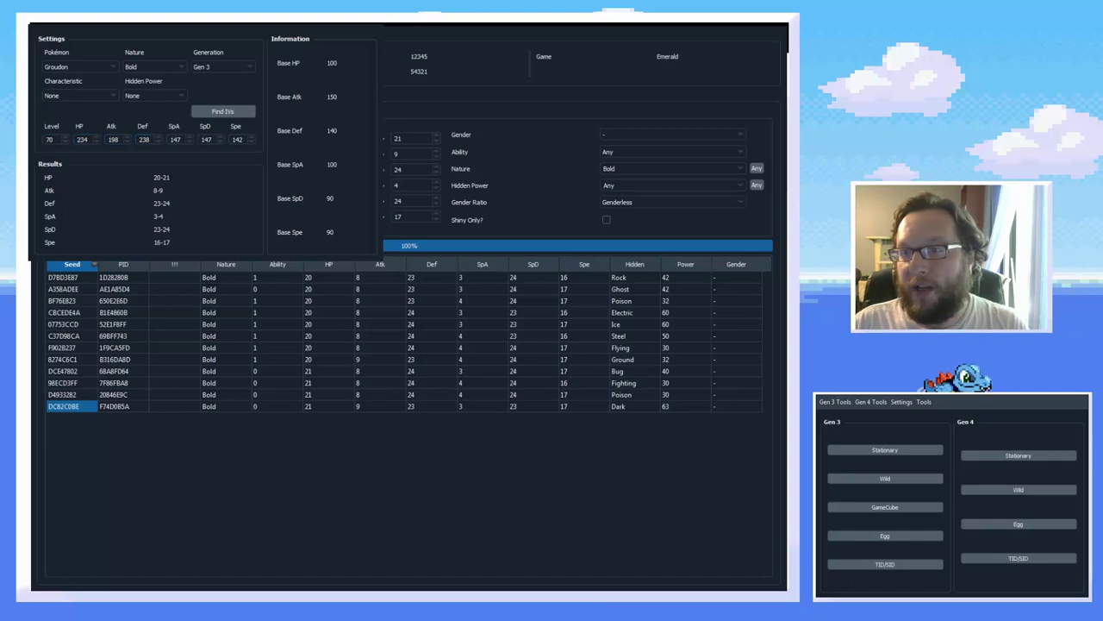
key(Tab)
key(Tab)
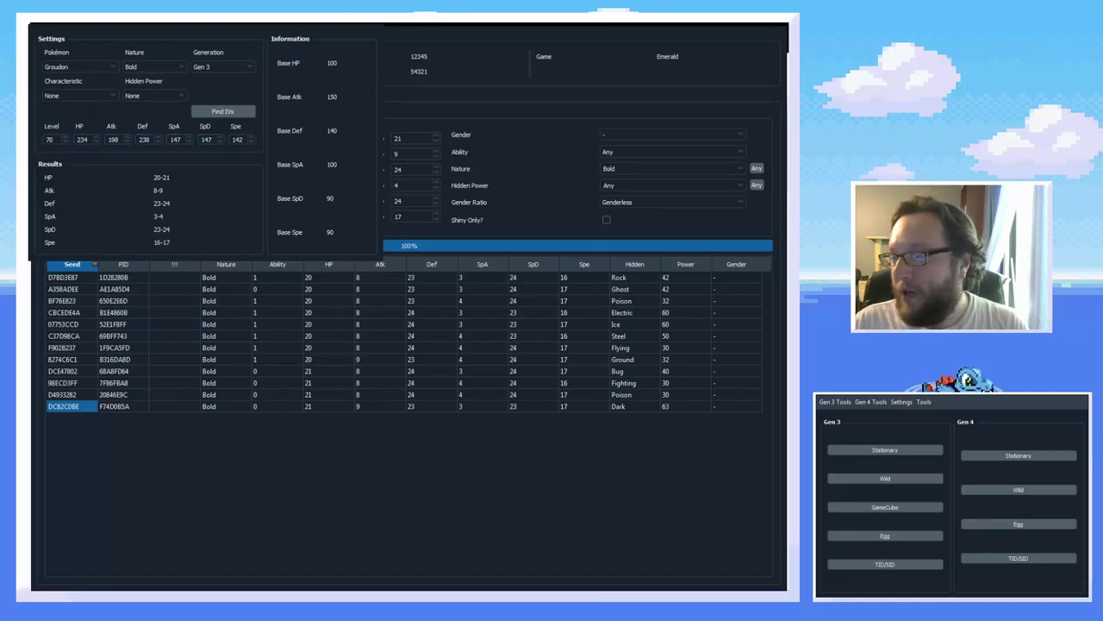
key(alt+F4)
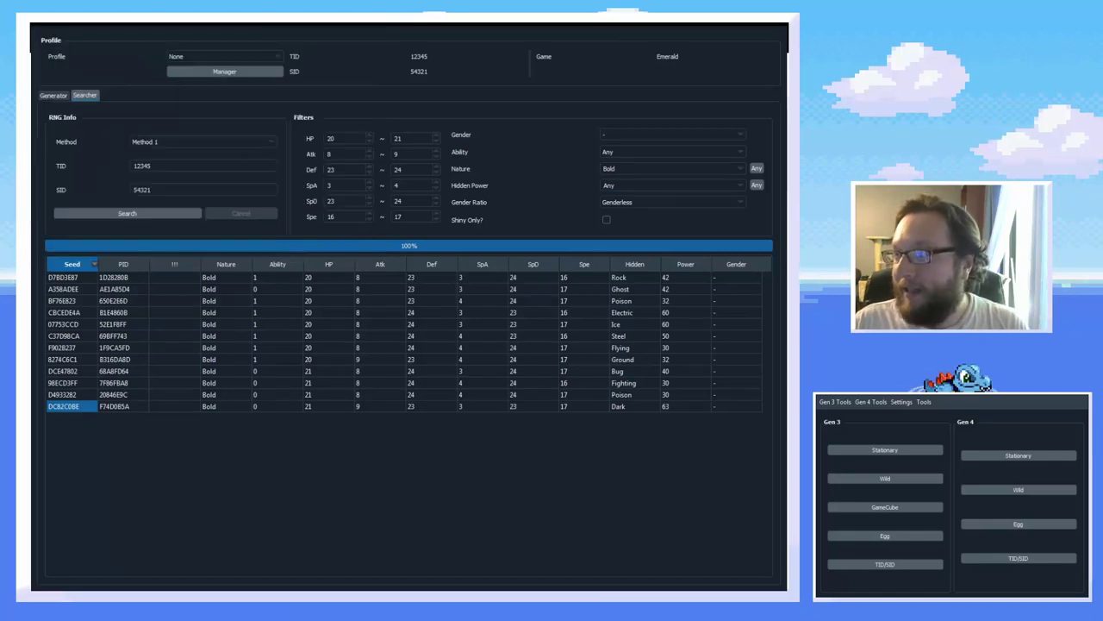
Highlight the Nature through Spe values of all the Bold results to compare them.
click(477, 427)
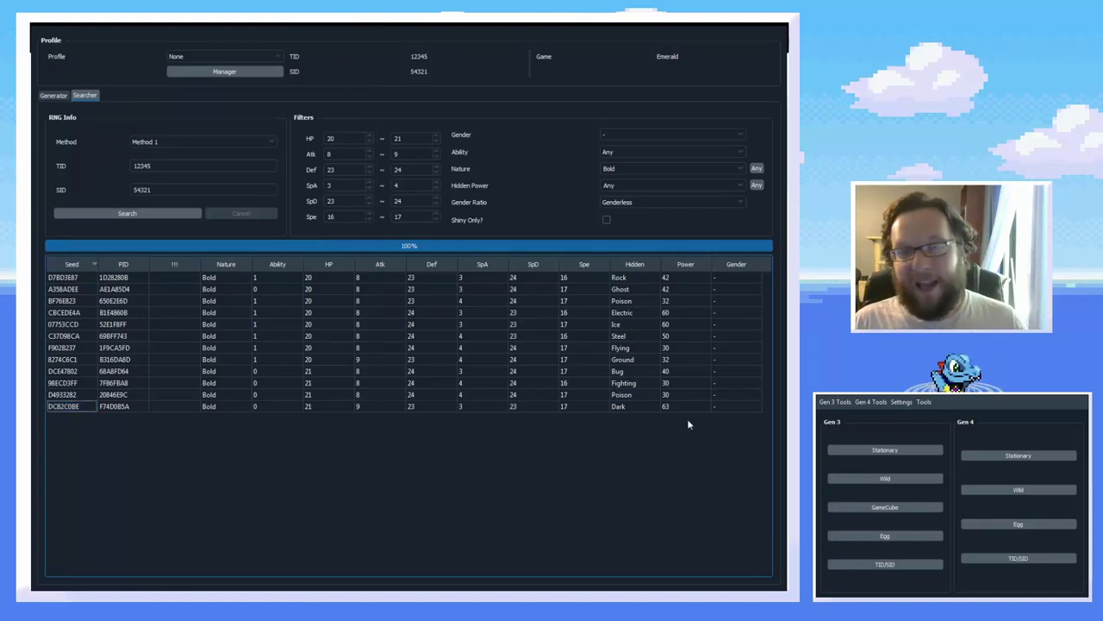
drag(208, 277, 580, 409)
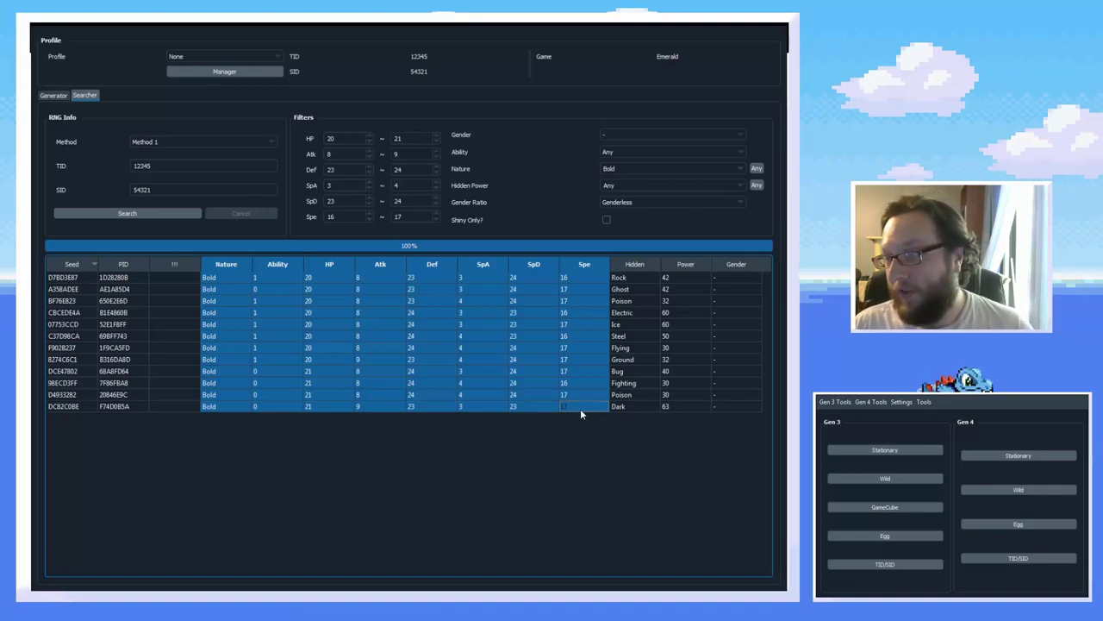
drag(676, 404, 601, 418)
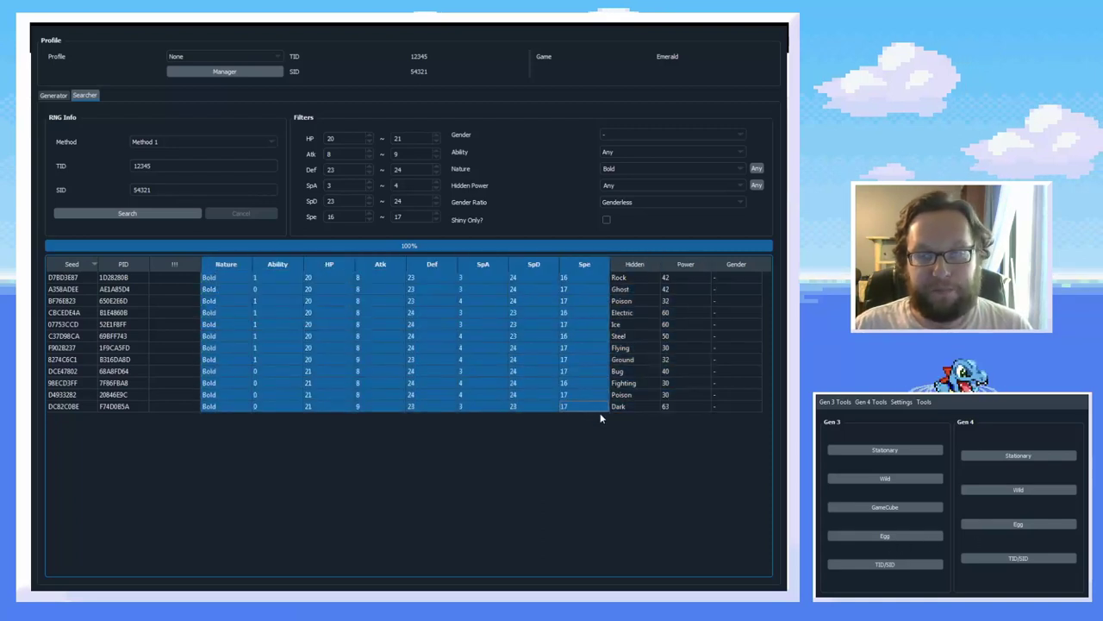
click(596, 411)
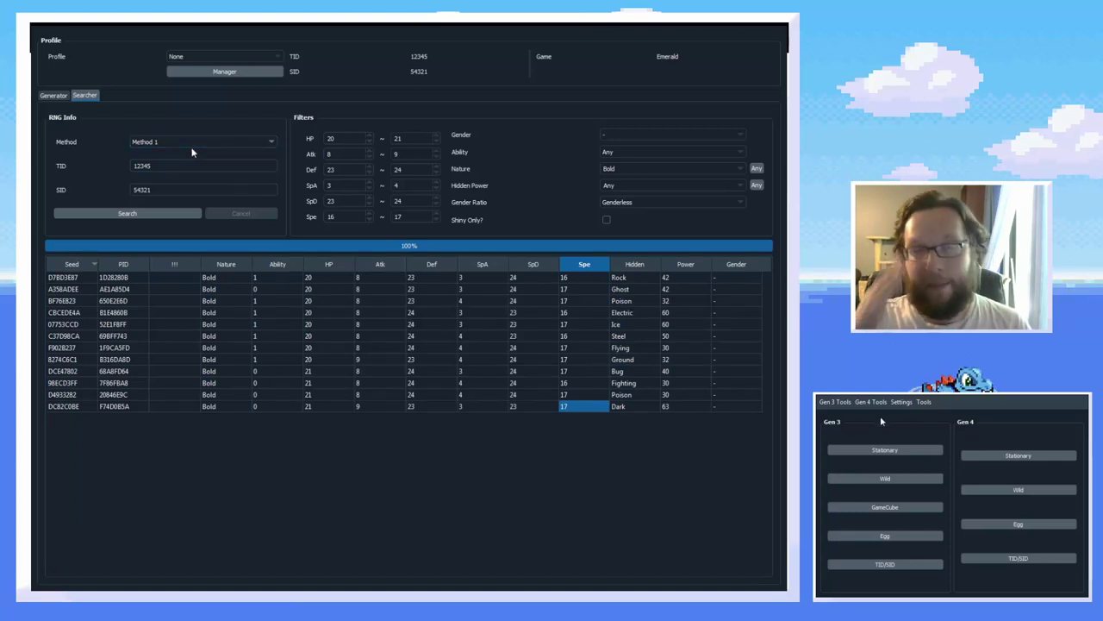
drag(224, 282, 576, 412)
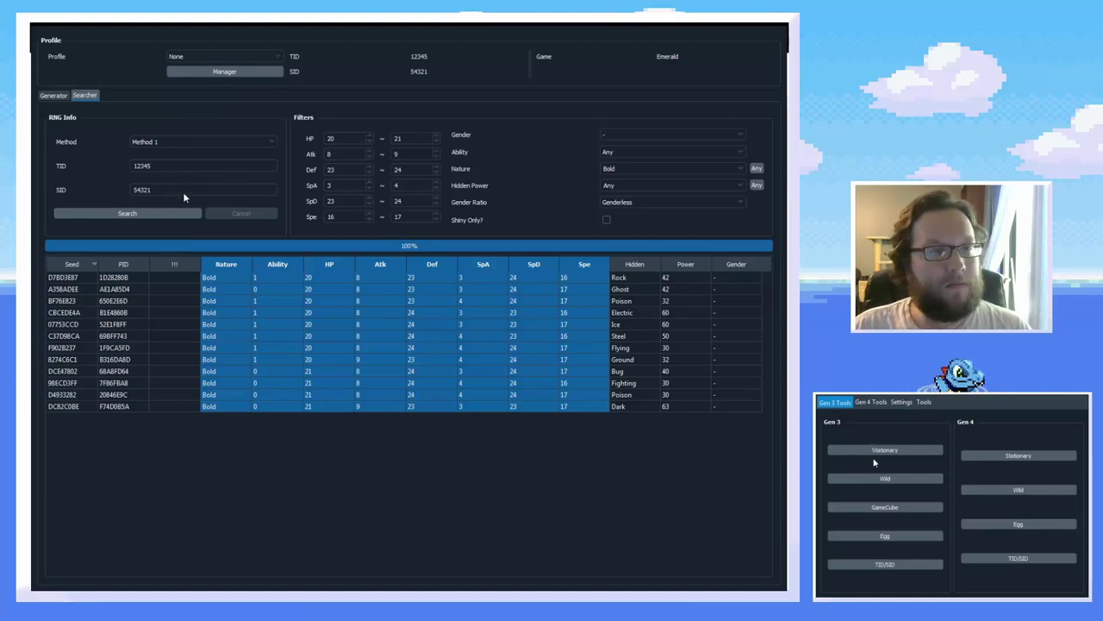
Open the Gen 3 seed-to-time tool, find the times for seed d7bd3e87 in 2000 and highlight the Frame column.
click(185, 218)
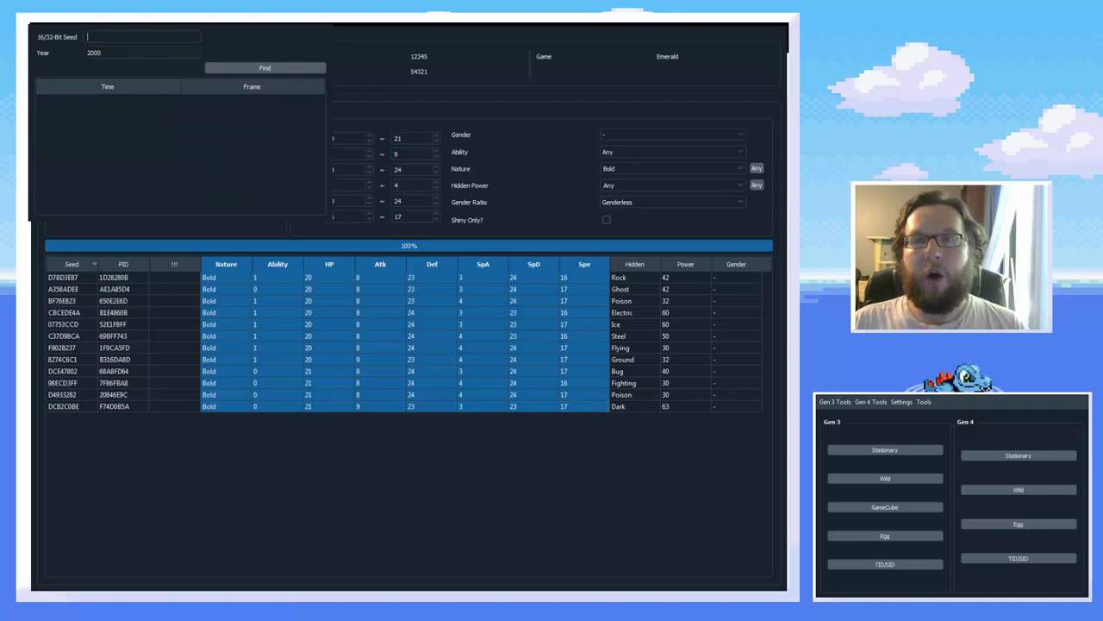
click(65, 277)
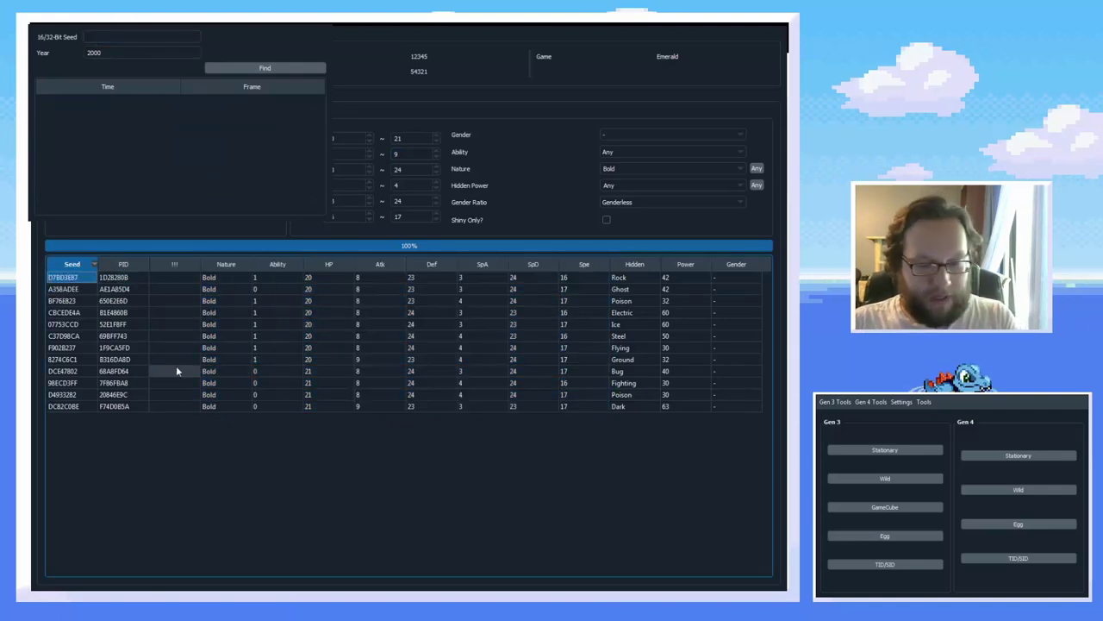
click(136, 35)
text(6073)
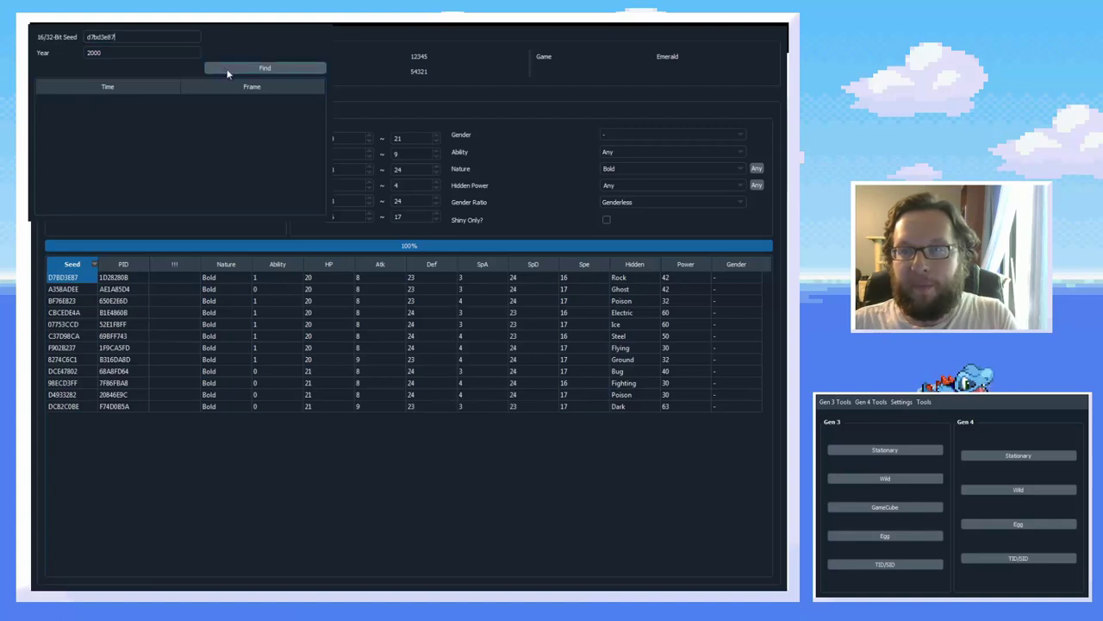
click(233, 69)
mouse_move(192, 99)
mouse_down()
mouse_move(202, 214)
mouse_move(216, 172)
mouse_move(183, 107)
mouse_up()
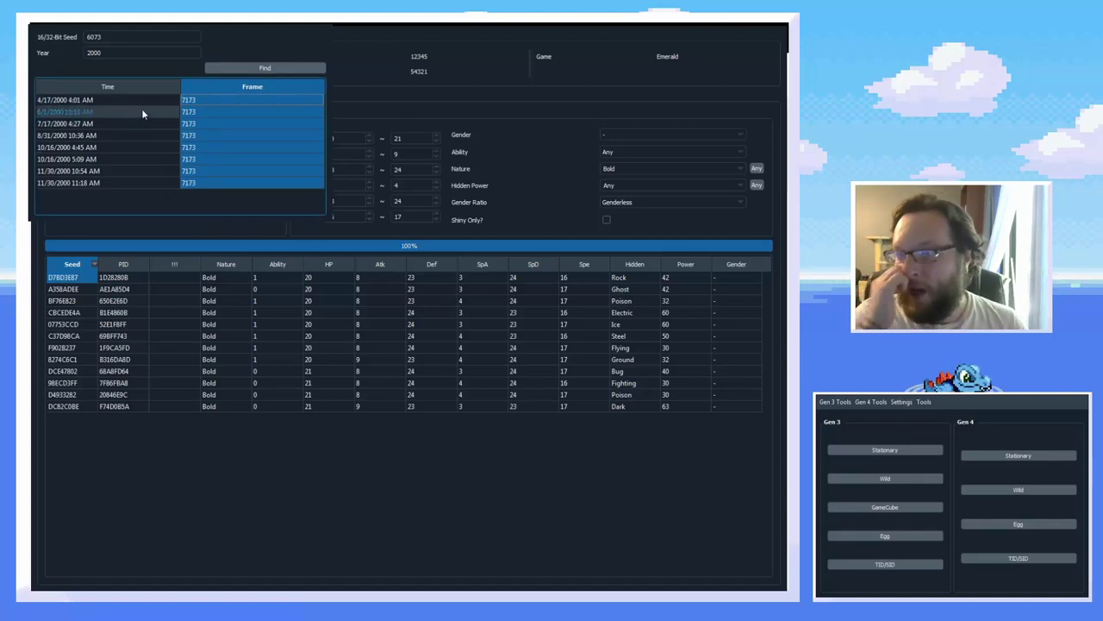
Set the seed-to-time year to 2020 and find the matching times.
double_click(147, 54)
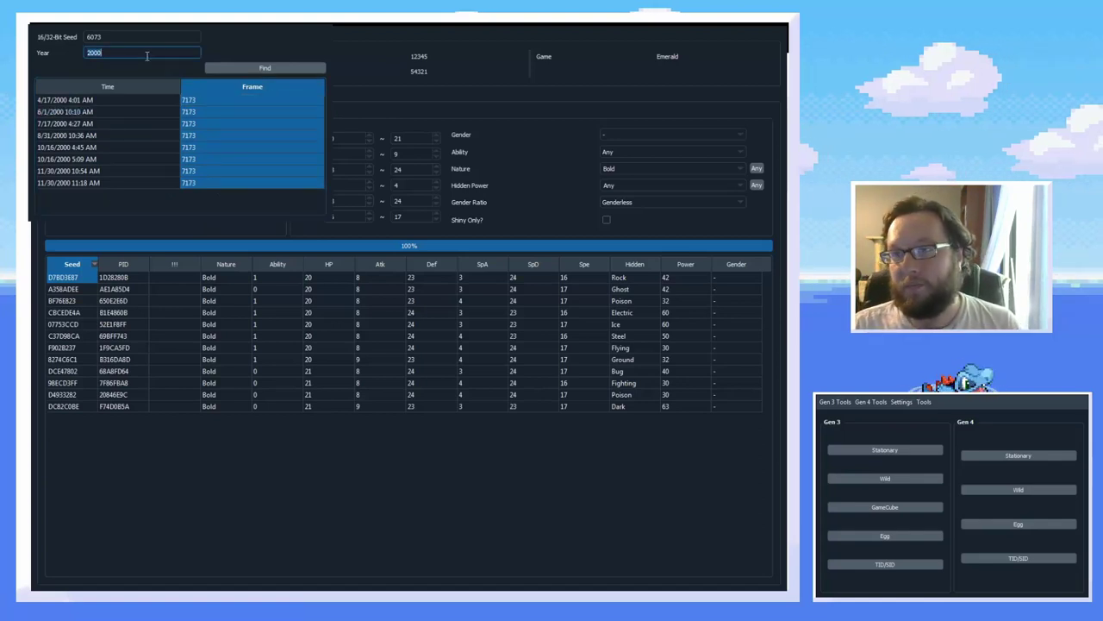
text(202)
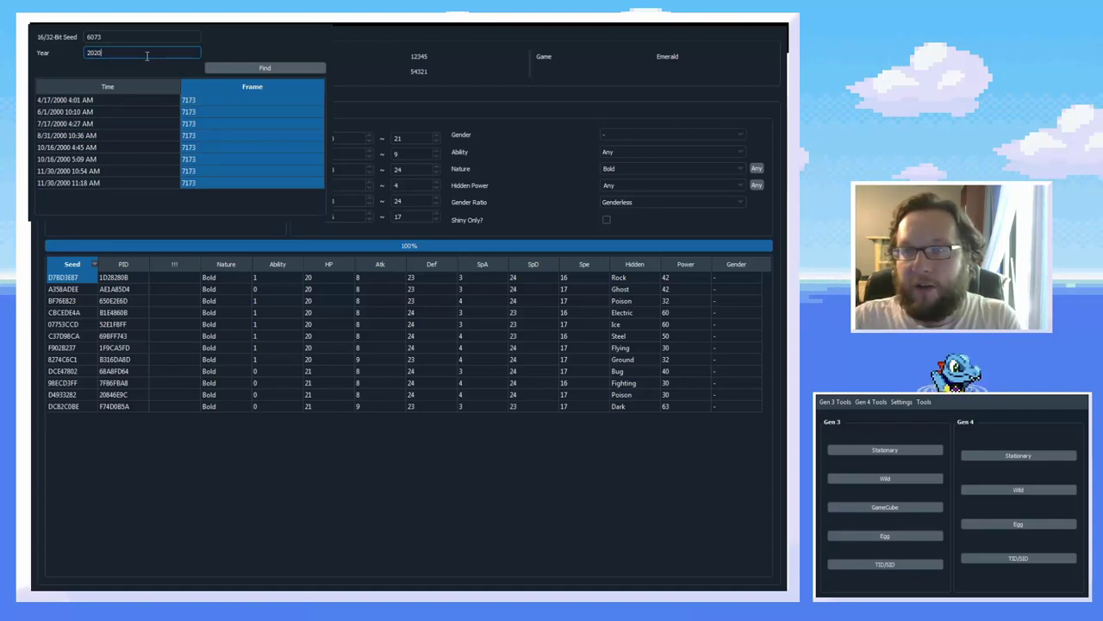
text(0)
click(225, 68)
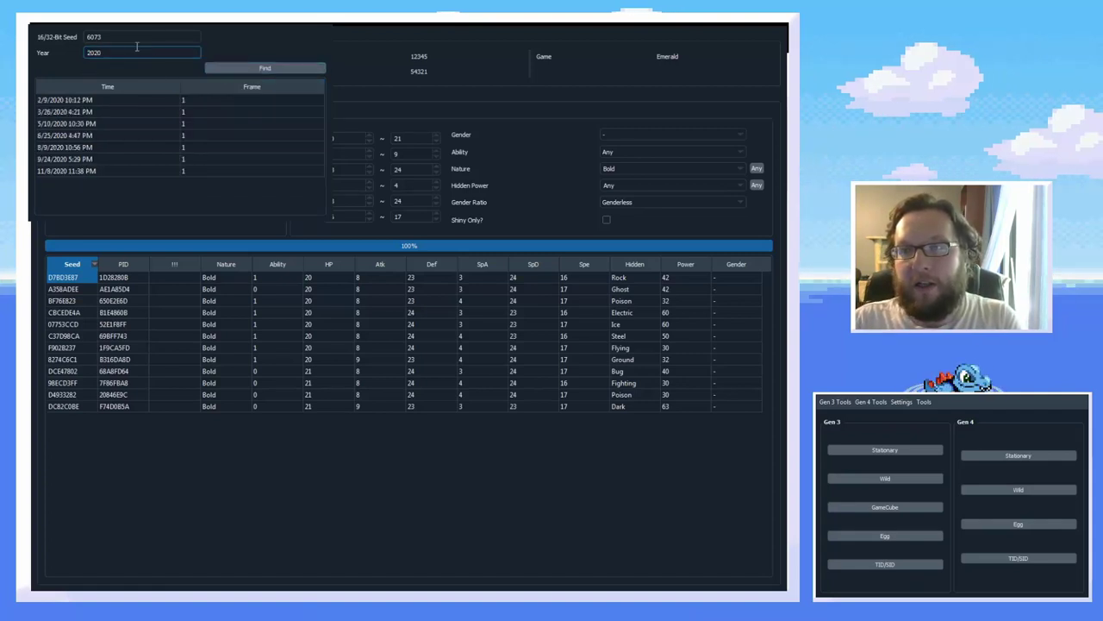
Re-enter the seed as d7bd3e87 and find its times and frames for 2020.
double_click(136, 38)
text(d7bd3e87)
click(250, 69)
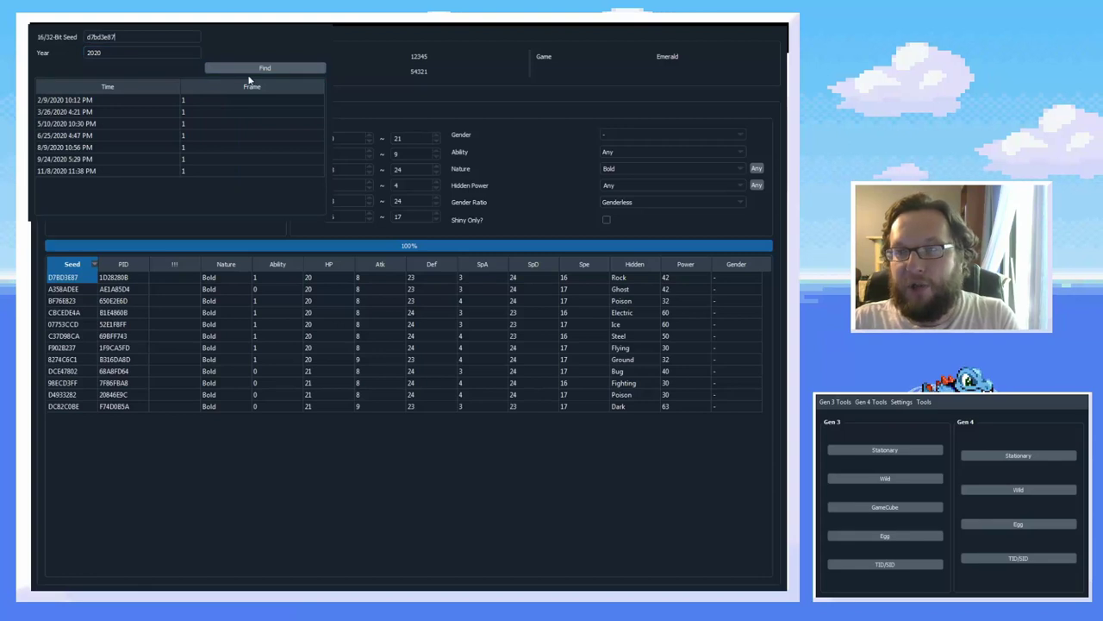
Find the 2020 times for seed d7bd3e87 and highlight the values in the Frame column.
click(257, 70)
drag(231, 112, 218, 163)
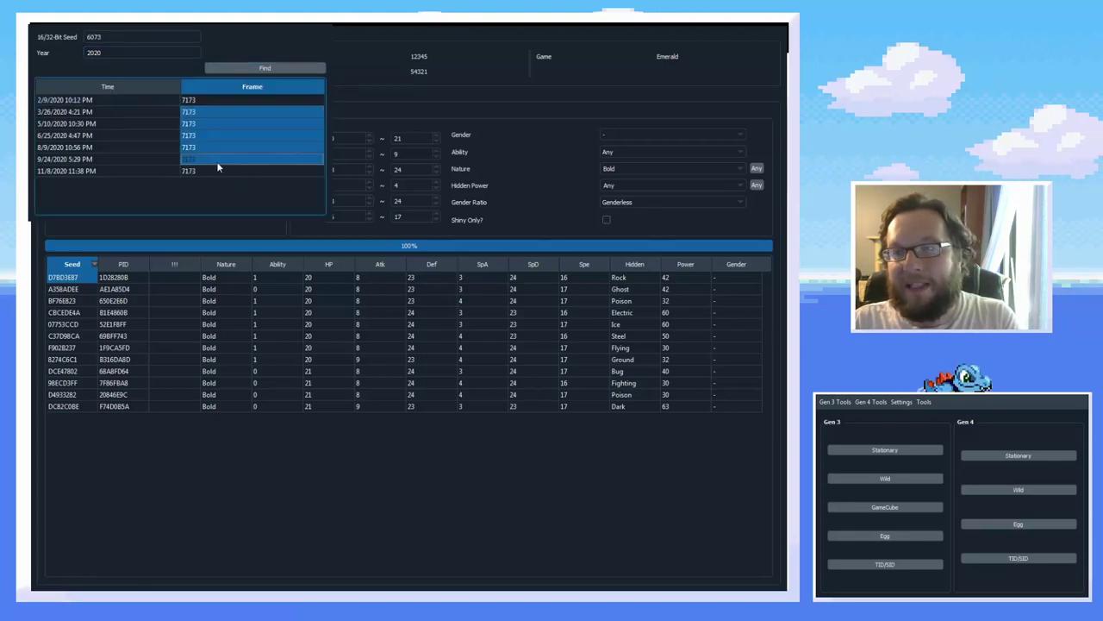
click(218, 163)
Set the seed-to-time year to 2012 and find the matching times.
double_click(126, 55)
text(20)
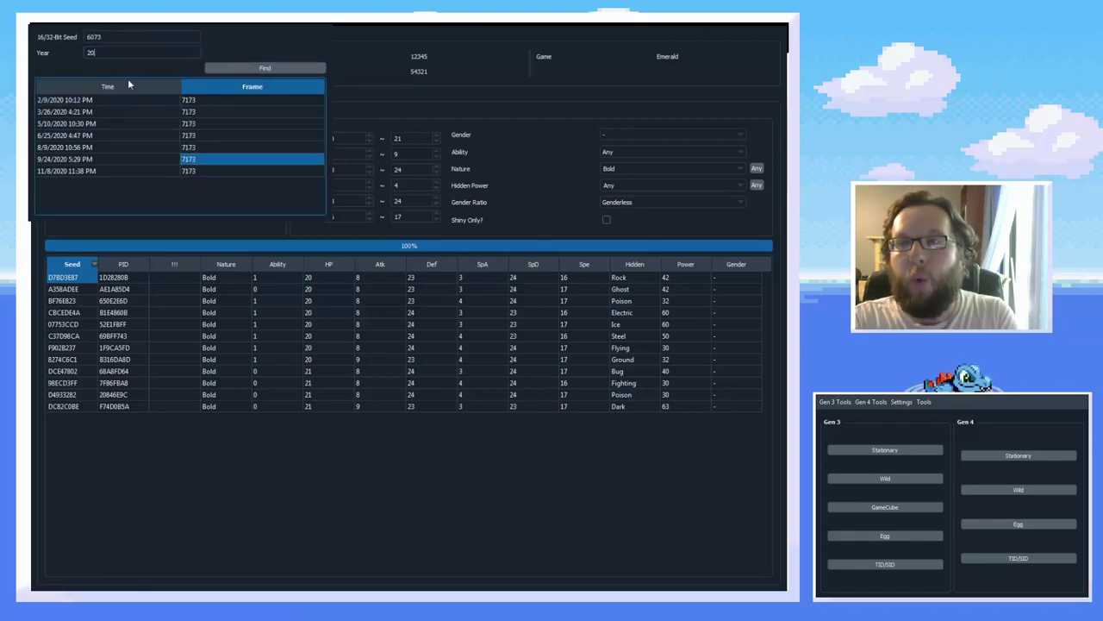
text(12)
click(298, 67)
Re-enter seed d7bd3e87, find its times for 2012 and highlight all the Frame values.
double_click(124, 36)
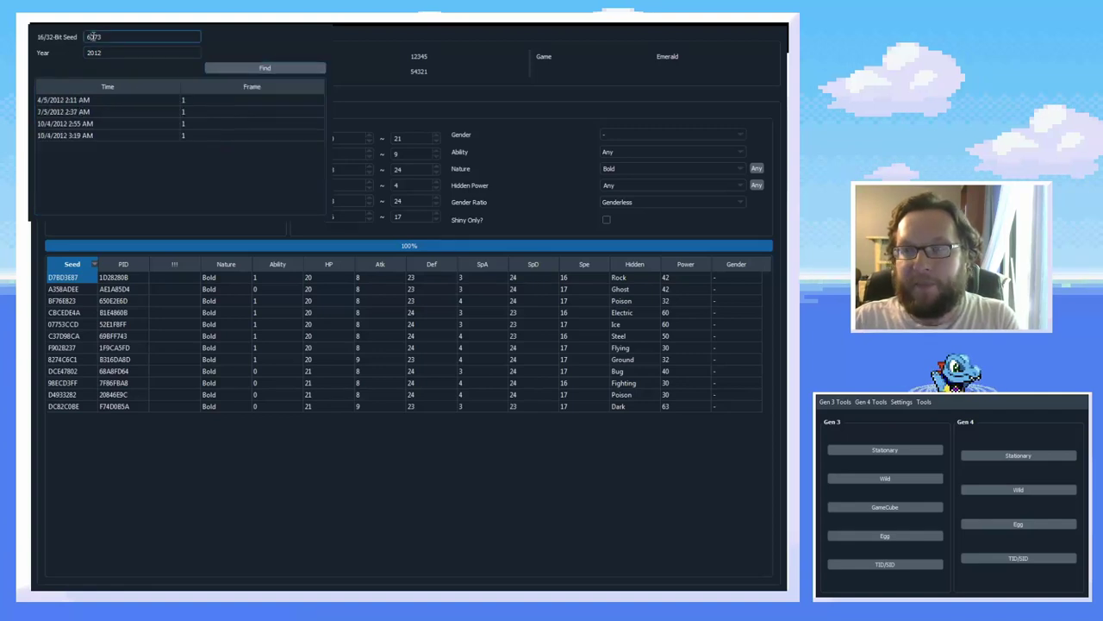
click(250, 66)
click(116, 100)
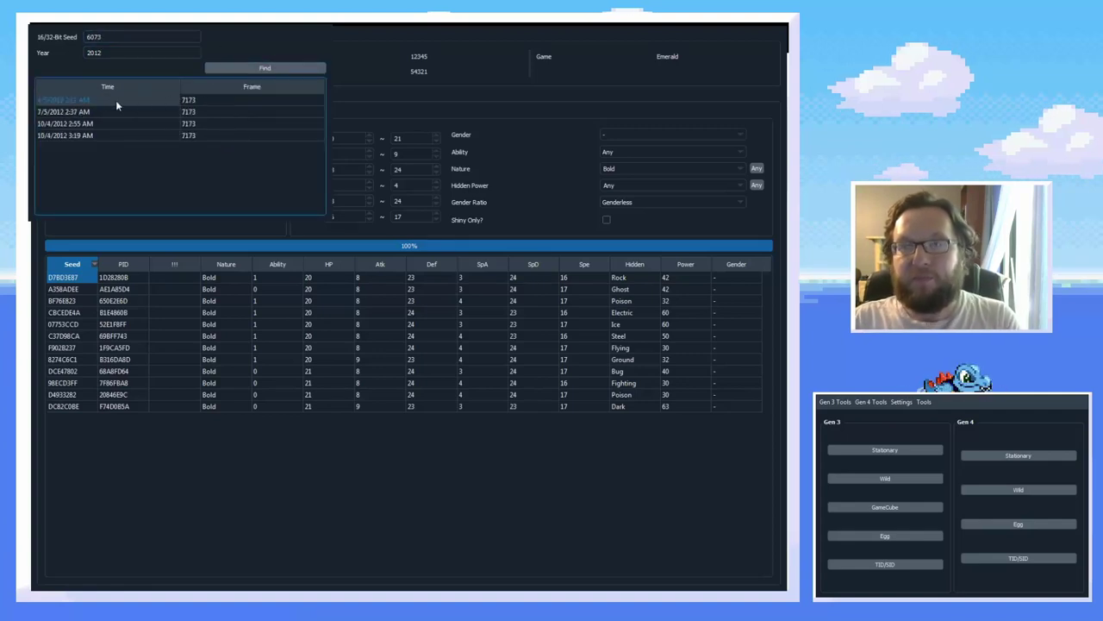
drag(210, 100, 222, 143)
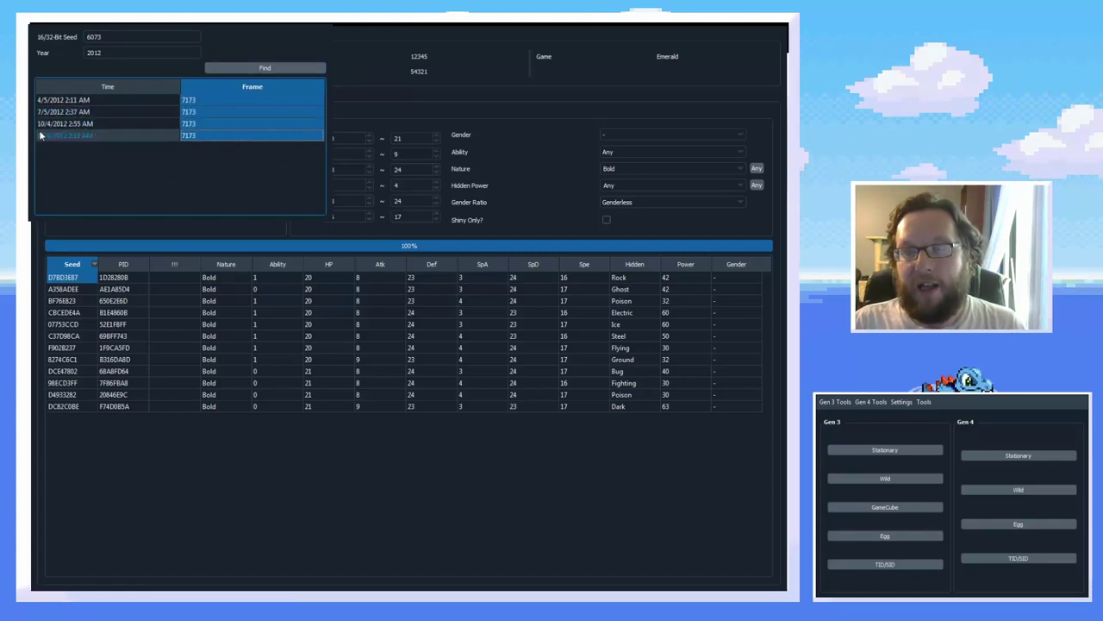
click(776, 223)
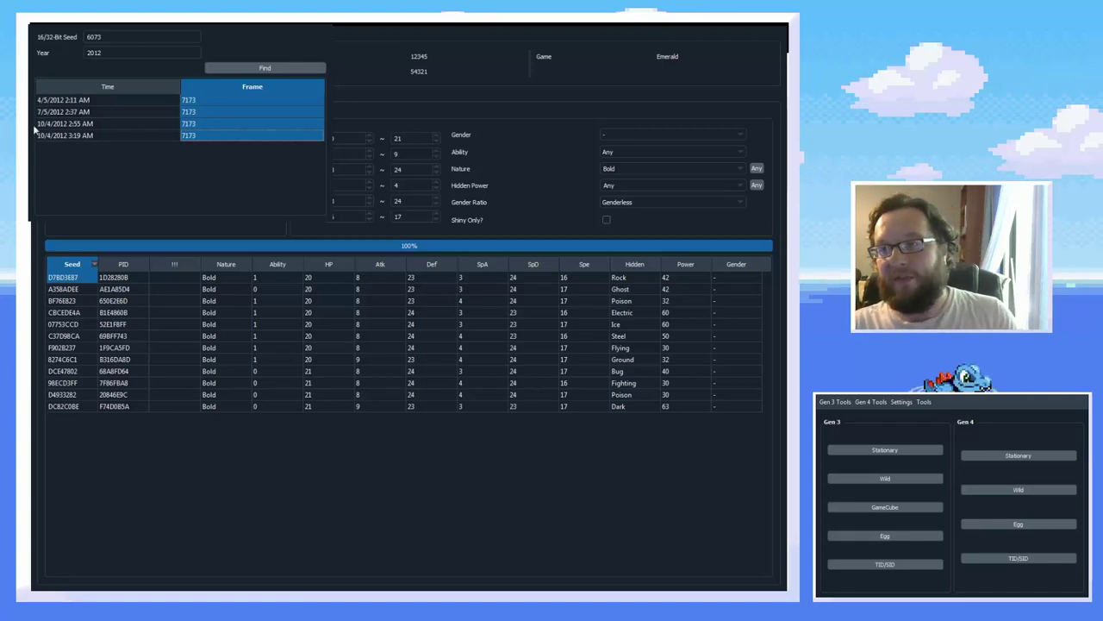
Set the seed to 0 and find its times for 2012.
double_click(94, 37)
text(0)
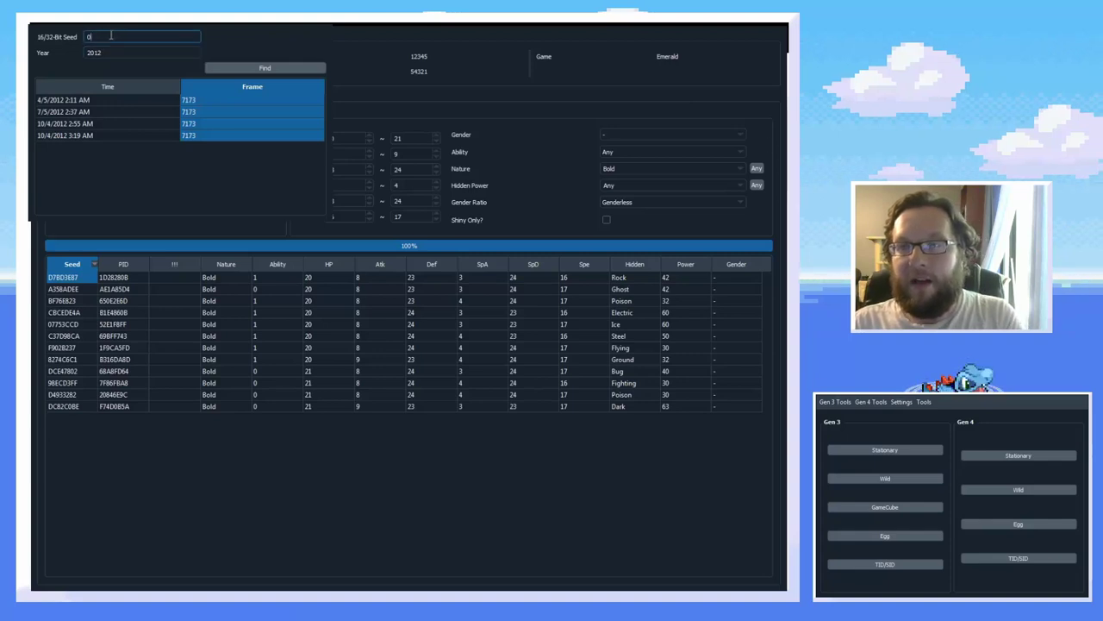
click(259, 68)
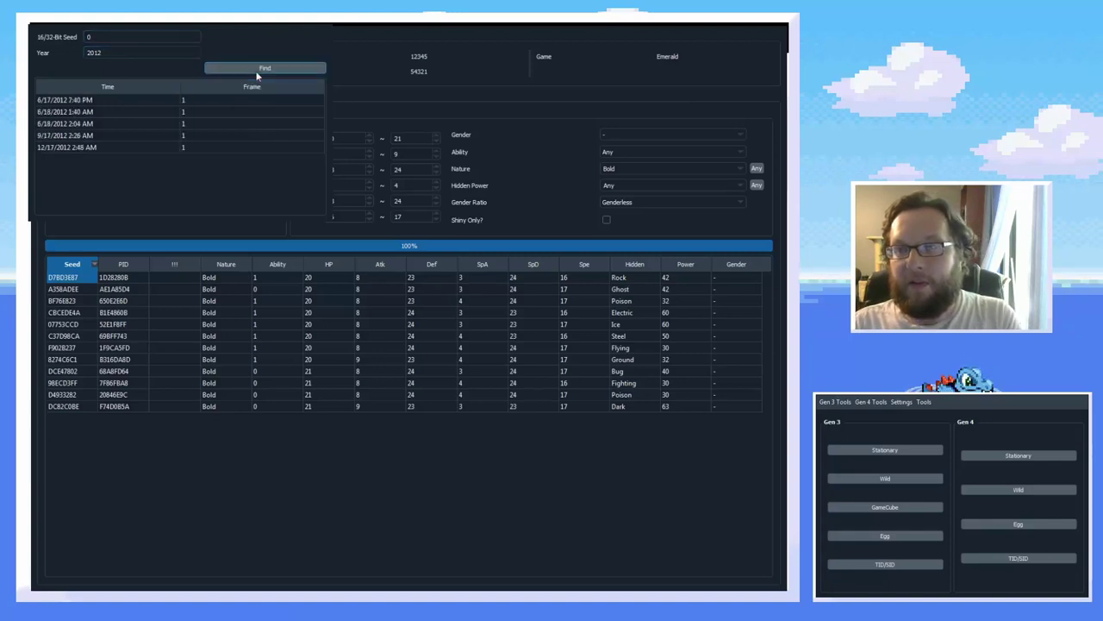
Restore d7bd3e87 as the seed and find its 2012 times and frames.
double_click(117, 36)
text(d7bd3e87)
click(87, 279)
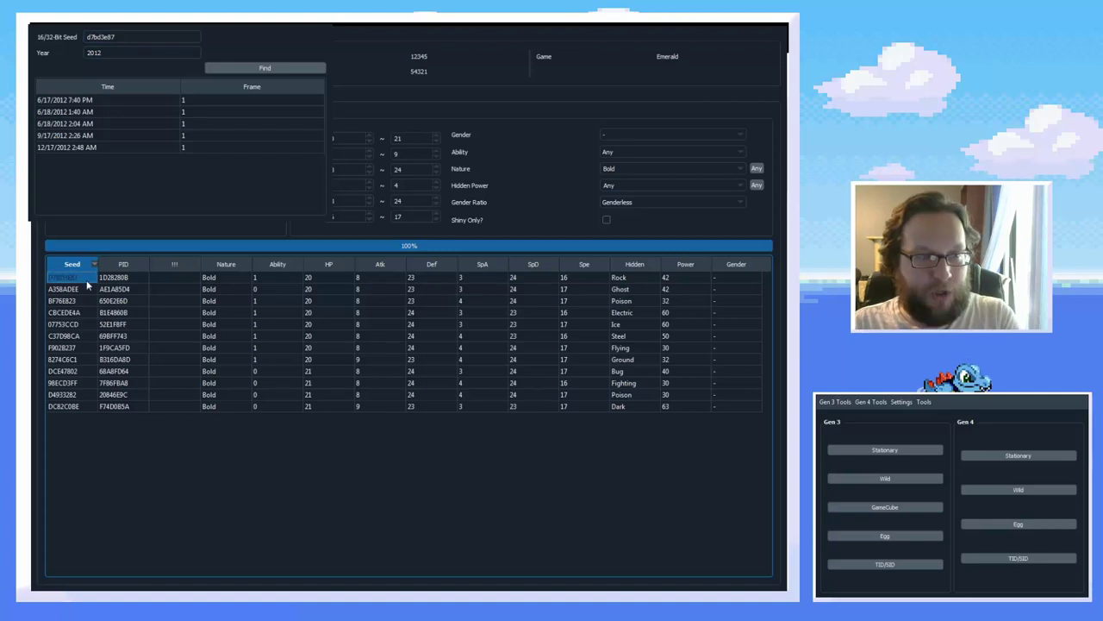
click(79, 287)
double_click(126, 34)
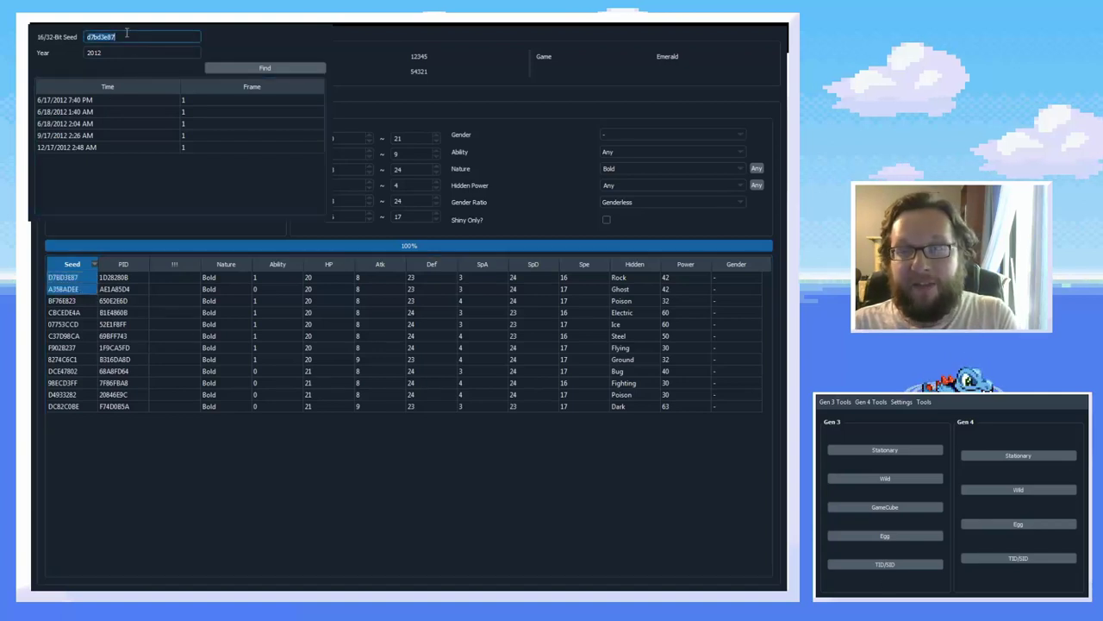
text(d7bd3e87)
click(266, 67)
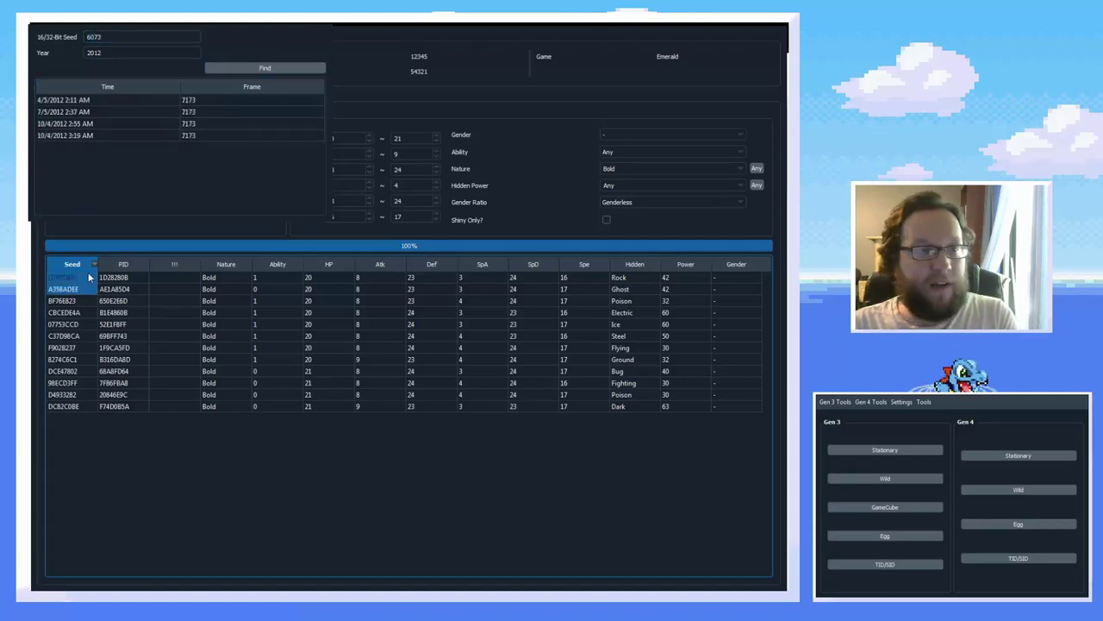
Copy the second result's seed from the searcher into seed-to-time and find its times and frames for 2012.
click(69, 289)
key(ctrl+c)
double_click(121, 37)
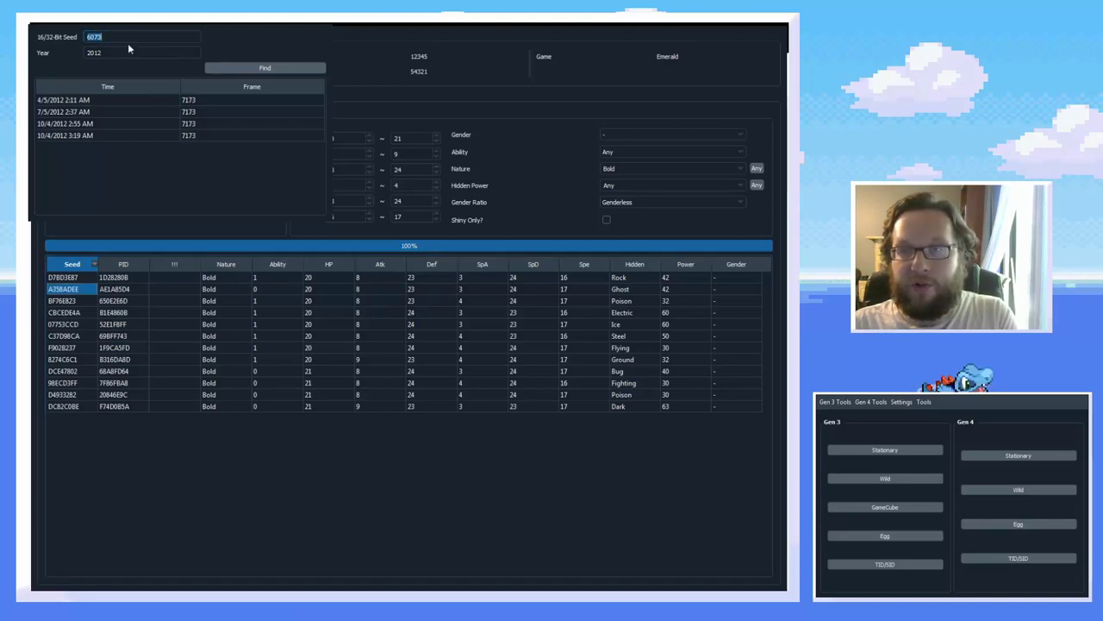
key(ctrl+v)
click(247, 66)
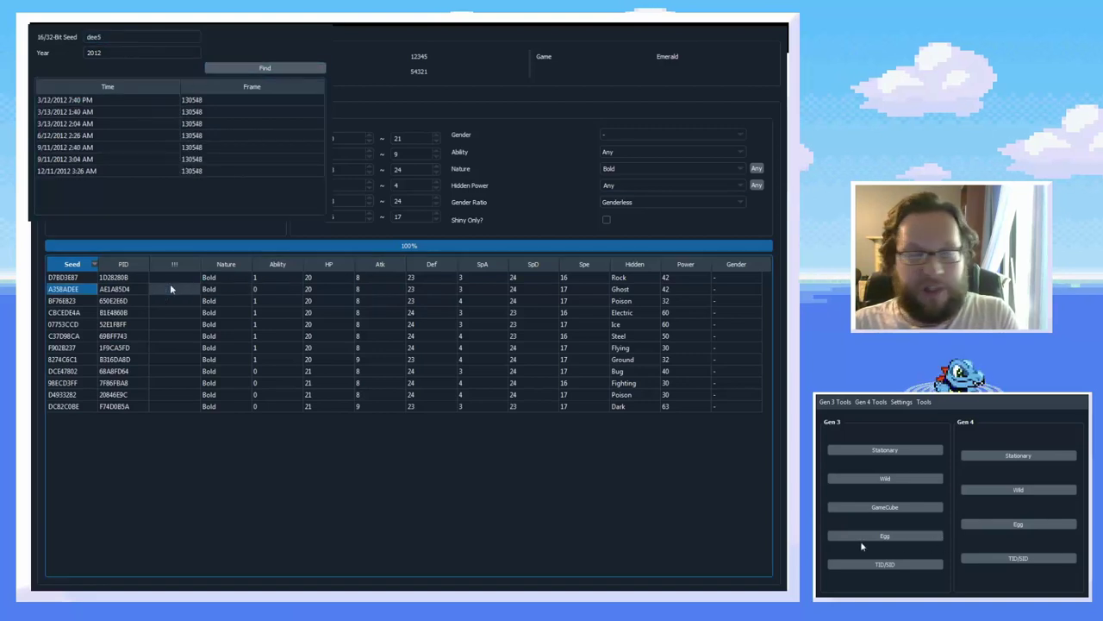
Copy the third result's seed from the searcher into seed-to-time and find its times and frames for 2012.
click(82, 301)
key(ctrl+c)
double_click(121, 37)
key(ctrl+v)
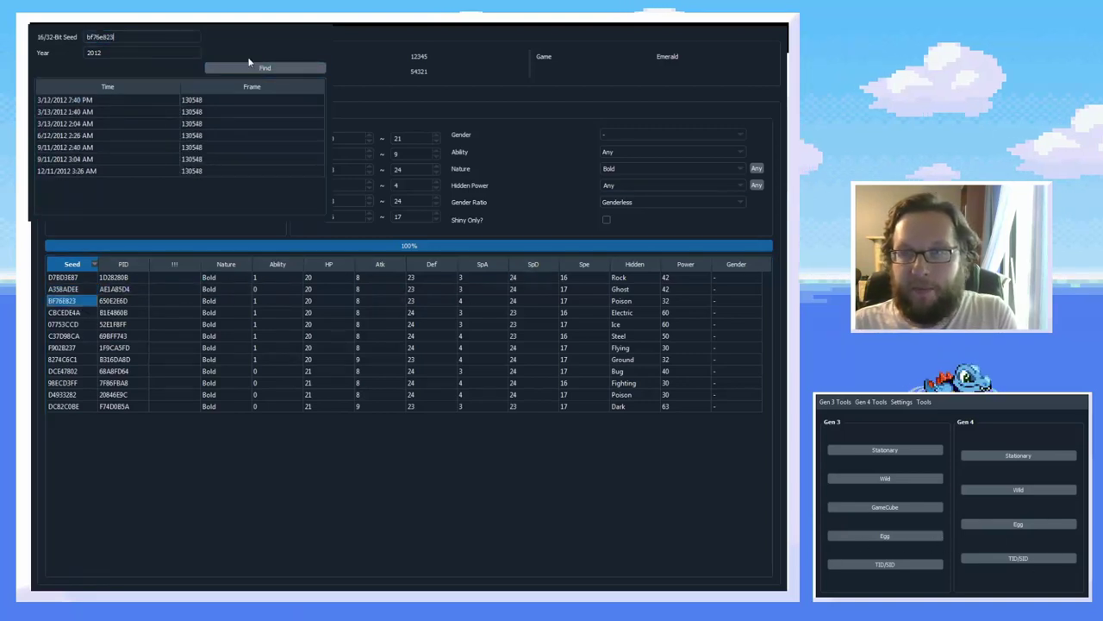
click(263, 68)
Copy the seed CBCEDE4A from the searcher results into seed-to-time and find its times and frames for 2012.
click(66, 313)
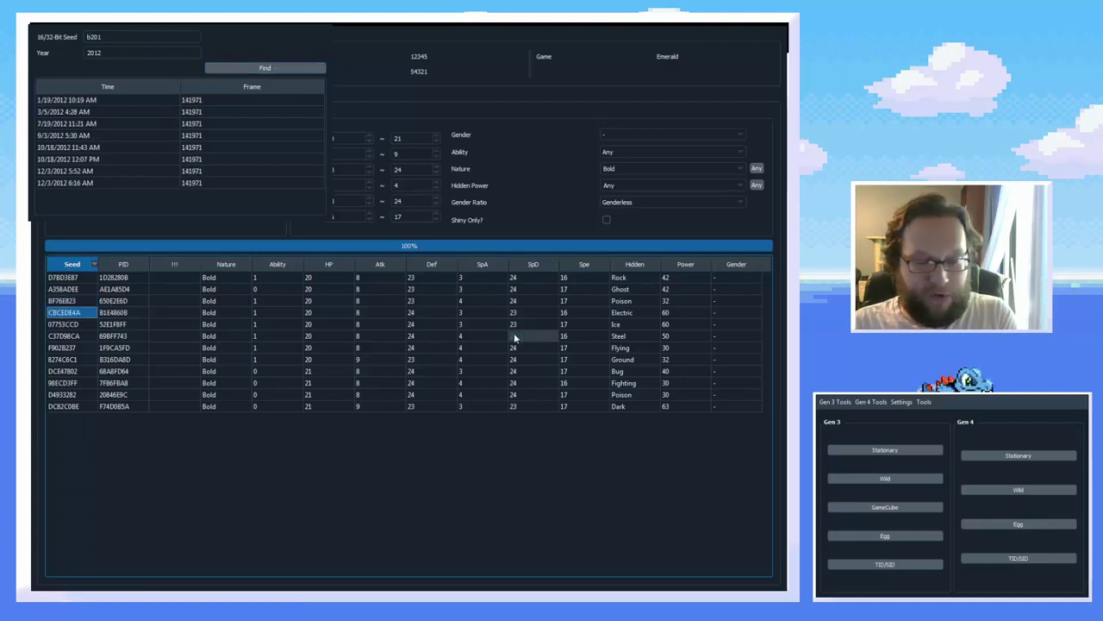
key(ctrl+c)
double_click(90, 37)
double_click(115, 37)
text(0)
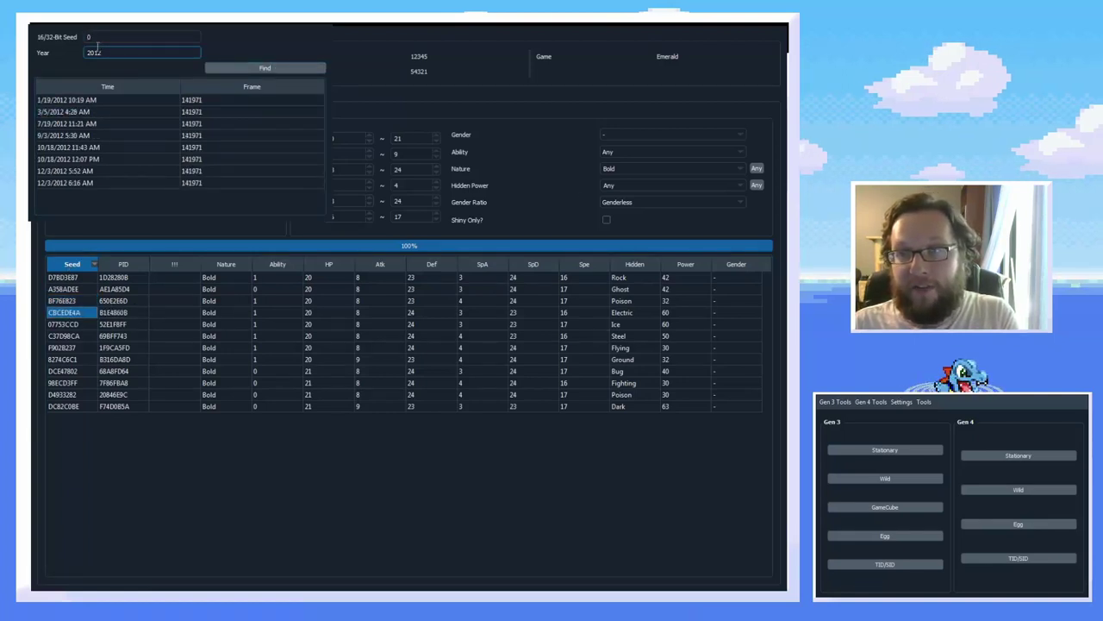
click(134, 51)
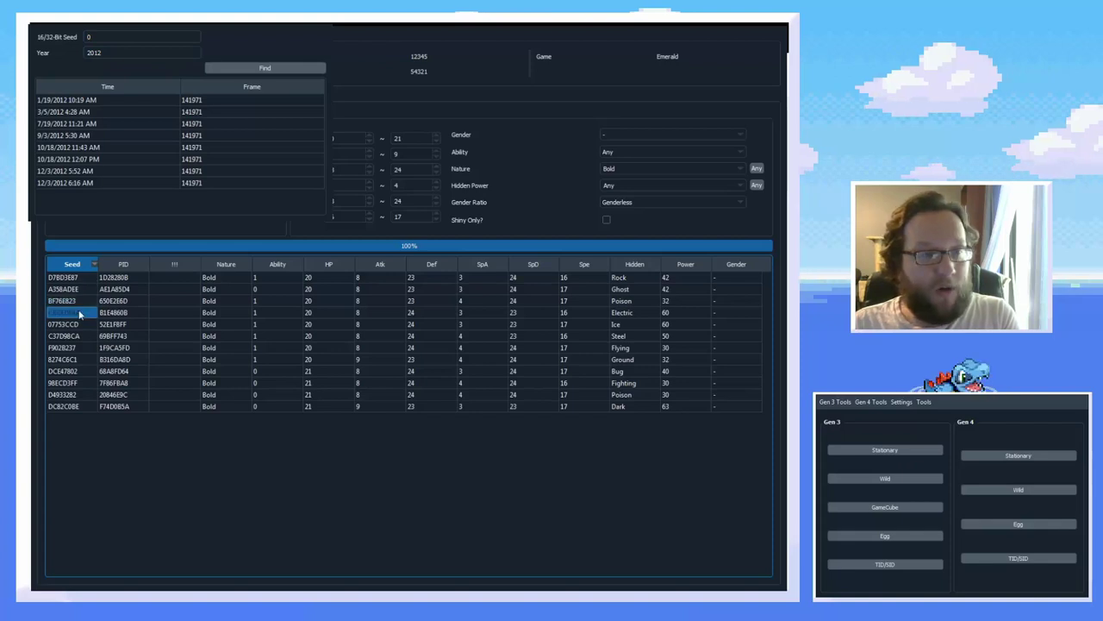
click(130, 36)
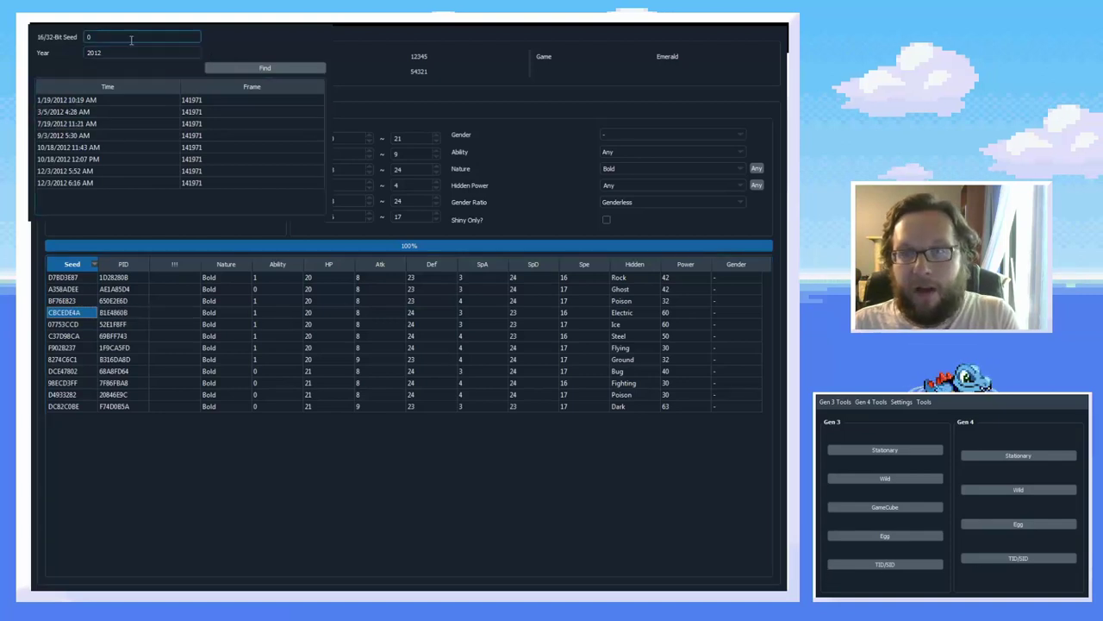
key(BackSpace)
text(cbcede4a)
click(232, 65)
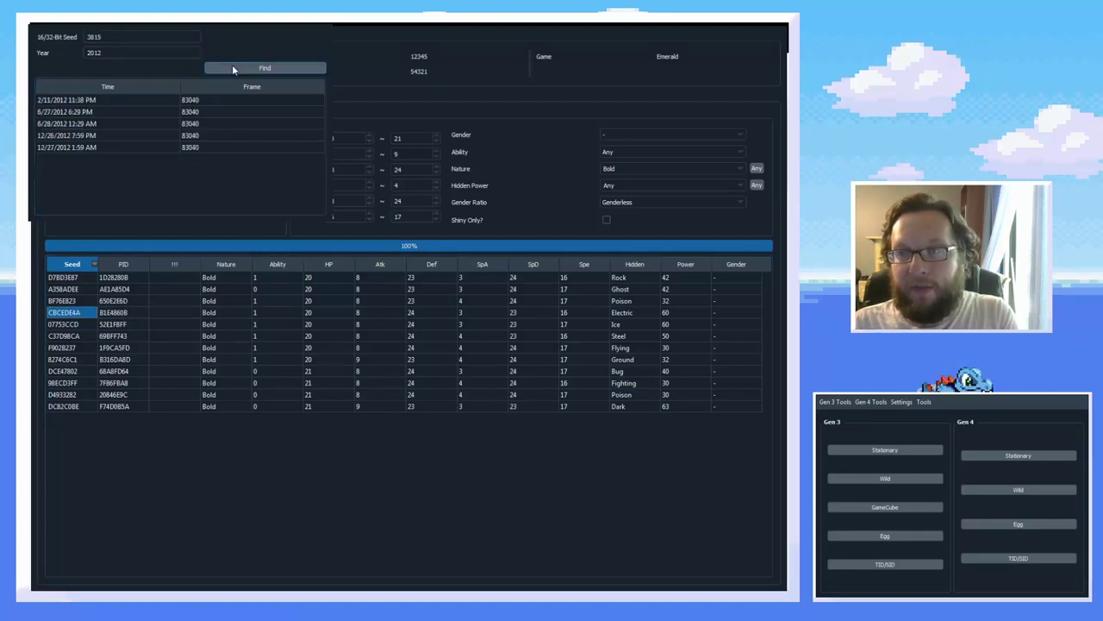
Look up the 2012 times and frames for the searcher result with seed 07753CCD.
double_click(76, 315)
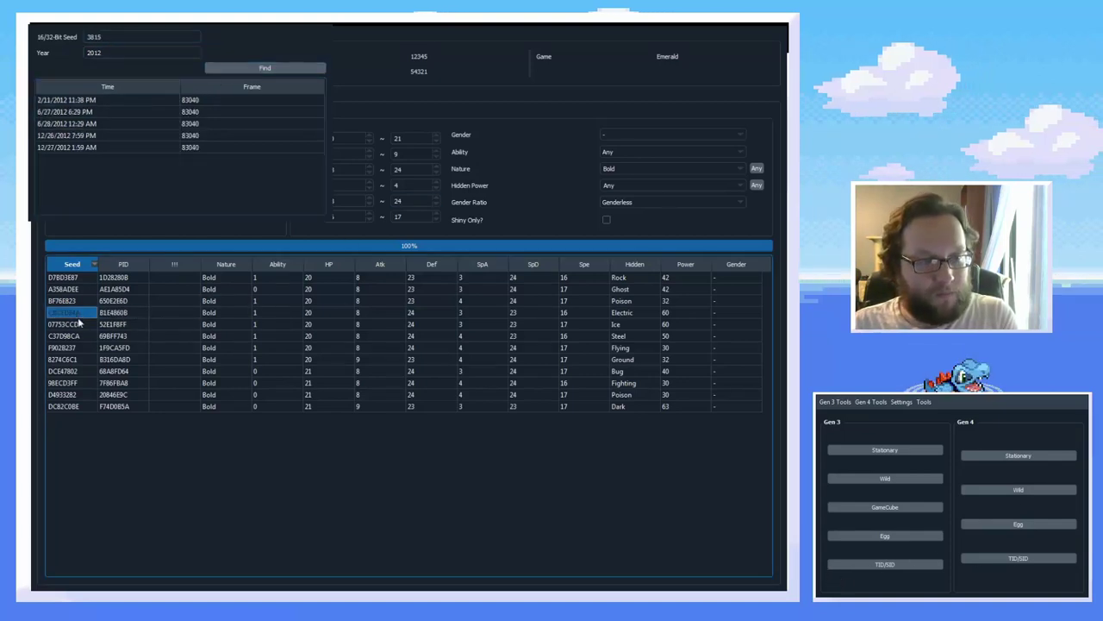
double_click(69, 324)
click(104, 36)
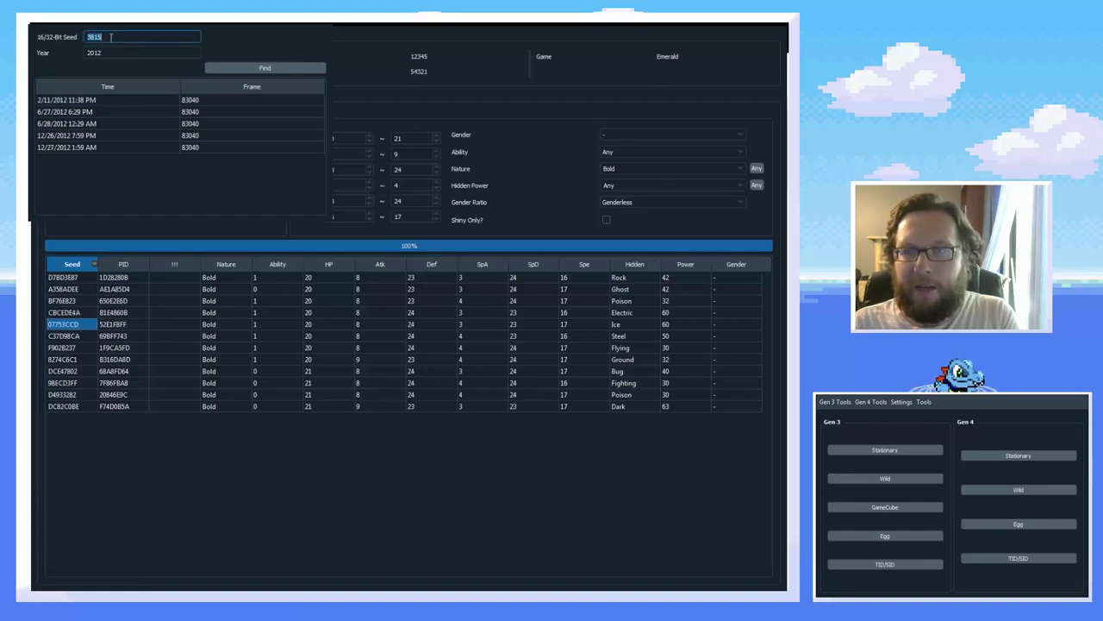
text(cf13)
click(271, 66)
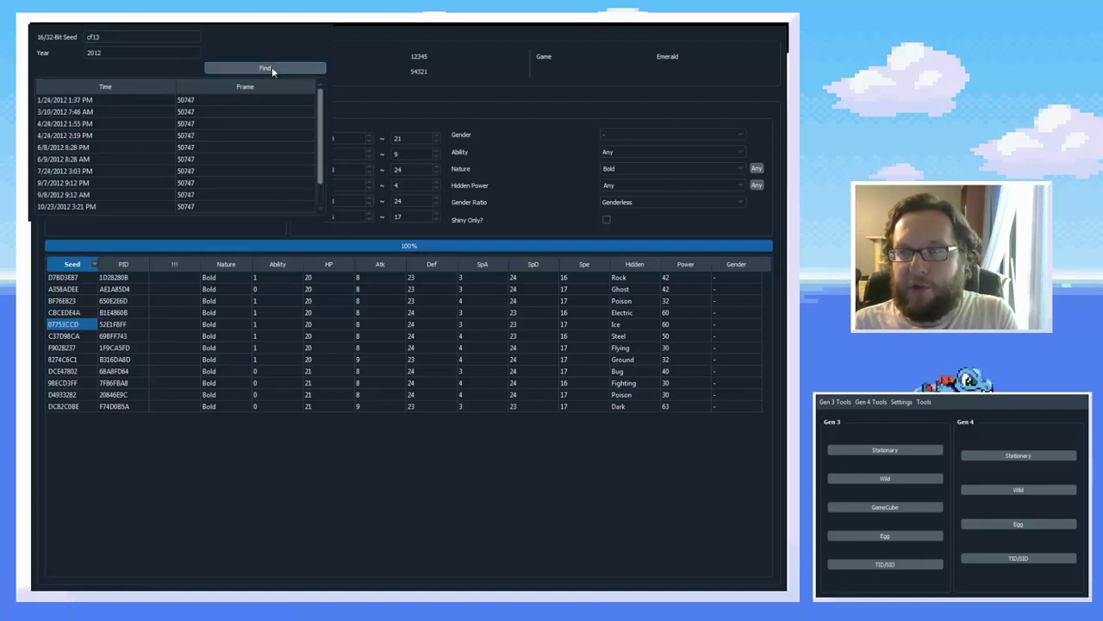
Look up the 2012 times and frames for the sixth searcher result, the one with Steel Hidden Power.
double_click(81, 337)
double_click(126, 36)
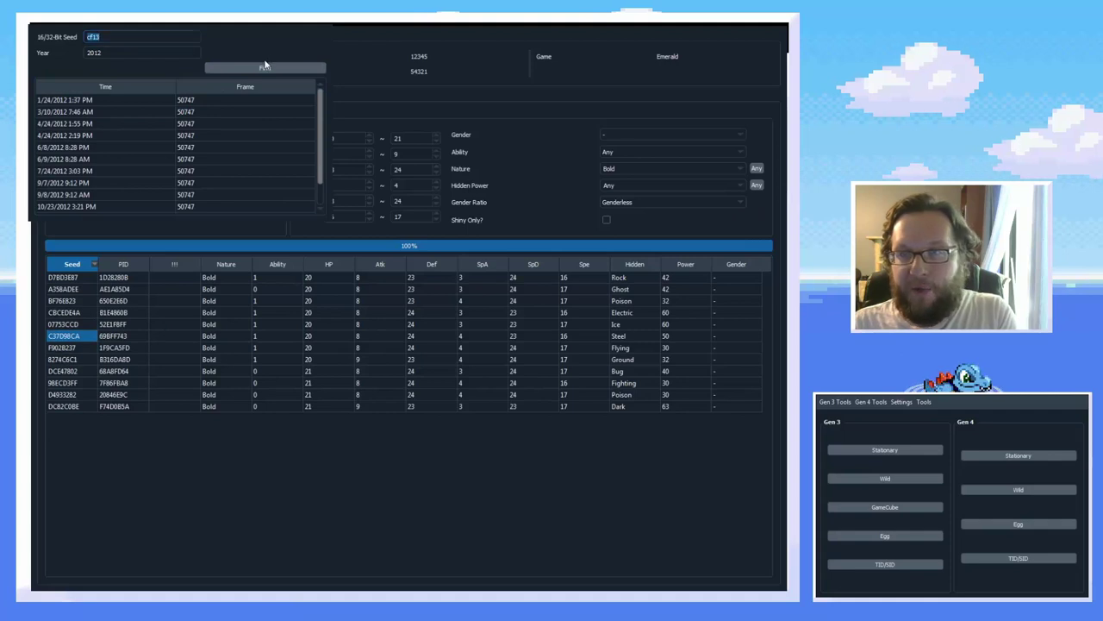
text(ac1)
click(266, 67)
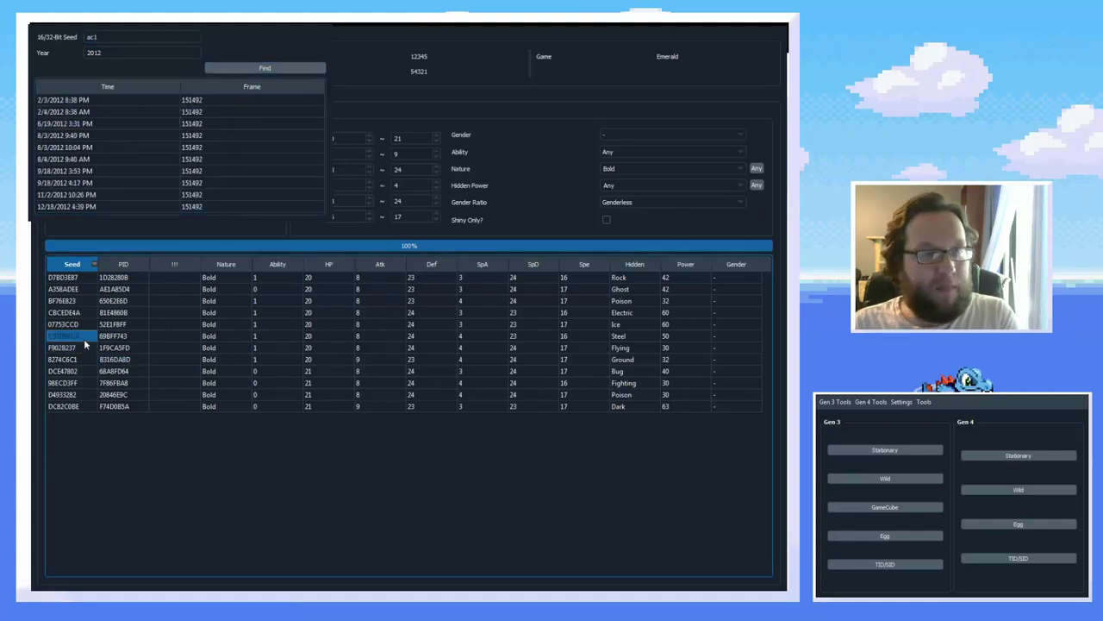
Look up the 2012 times and frames for the searcher result with seed f902b237.
click(70, 347)
click(121, 37)
text(f902b237)
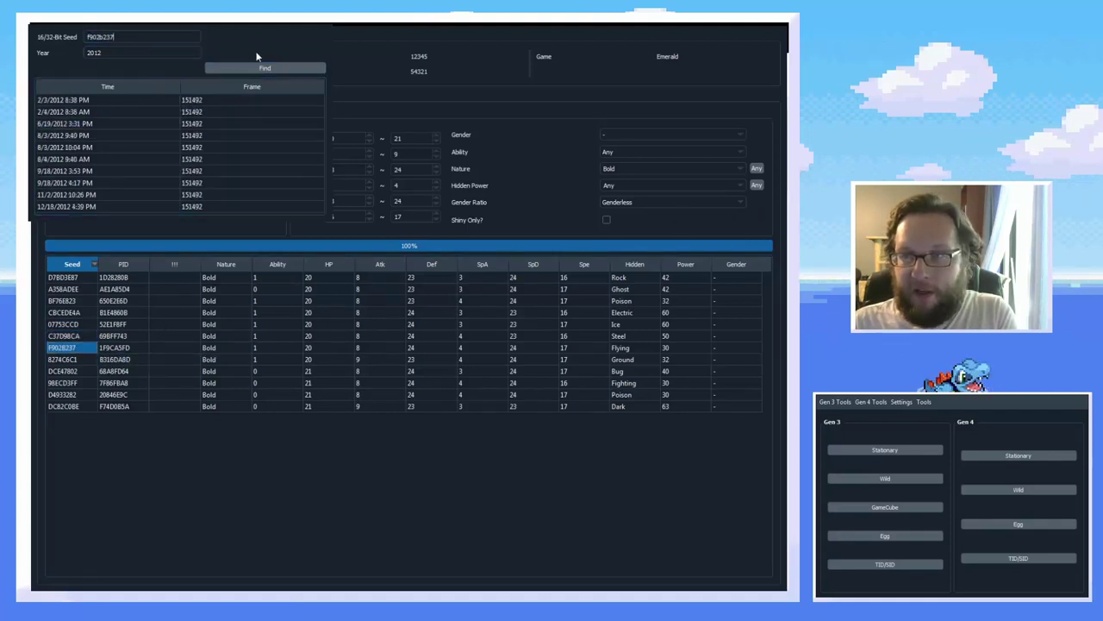
click(262, 68)
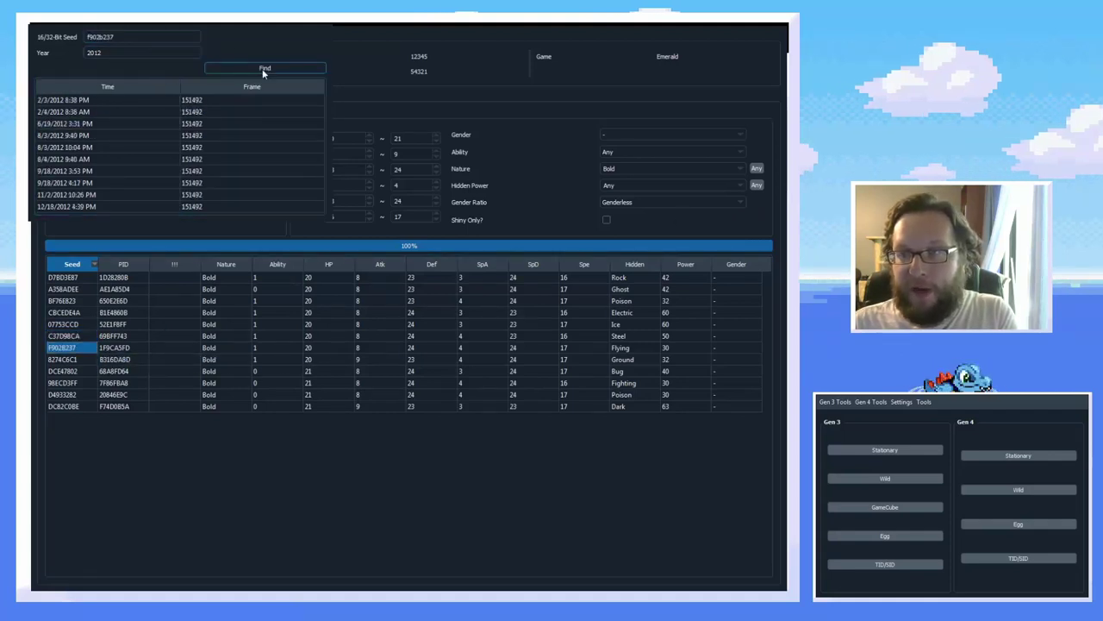
Look up the 2012 times and frames for the searcher result with seed 8274C6C1.
click(84, 359)
double_click(137, 37)
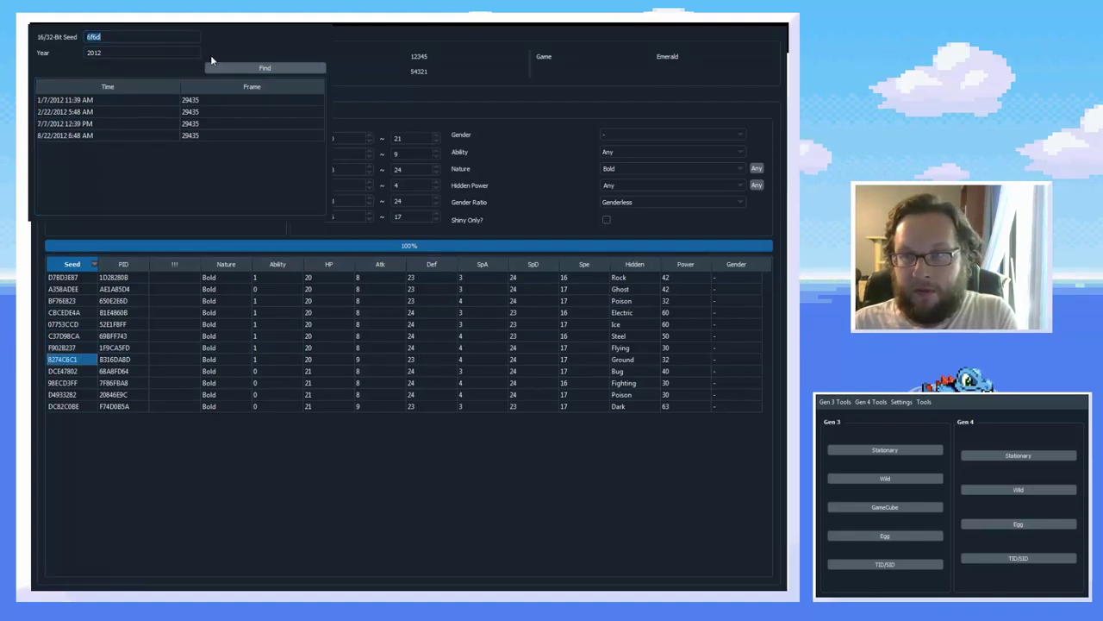
text(43ea)
click(235, 67)
Find the 2012 times for the searcher result with seed DCE47802 and highlight its Frame values.
click(62, 370)
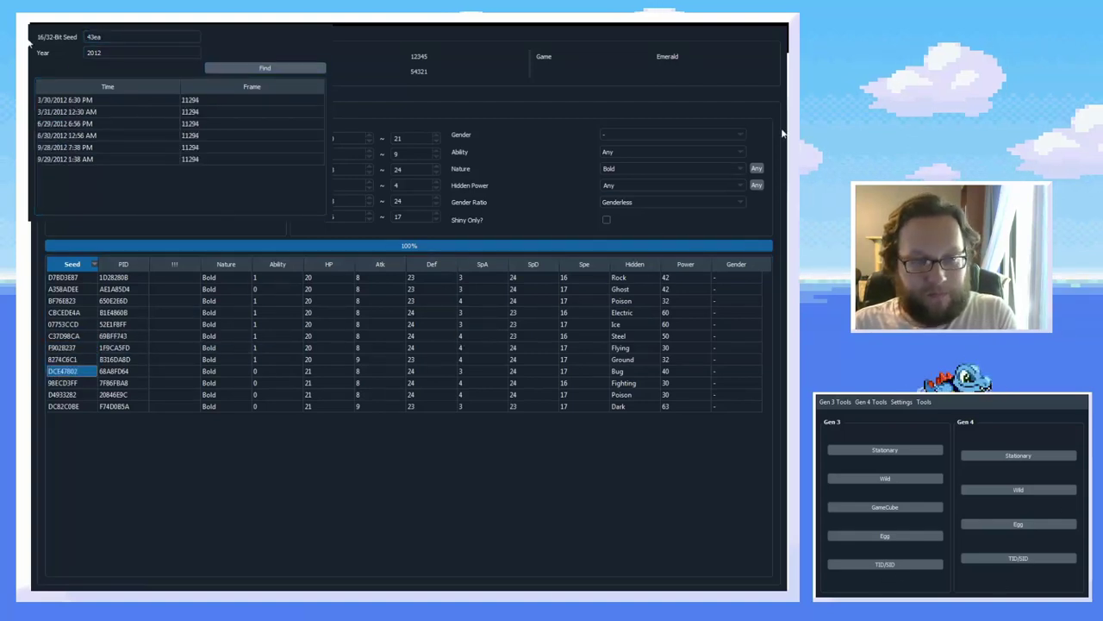
double_click(114, 35)
text(a87b)
click(257, 67)
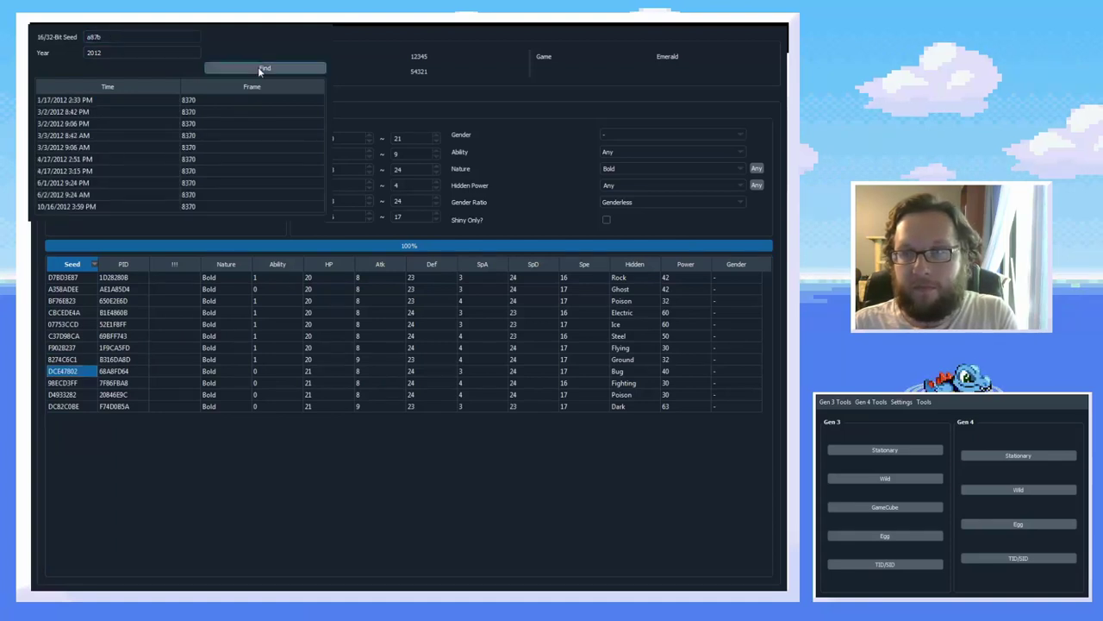
drag(199, 100, 207, 186)
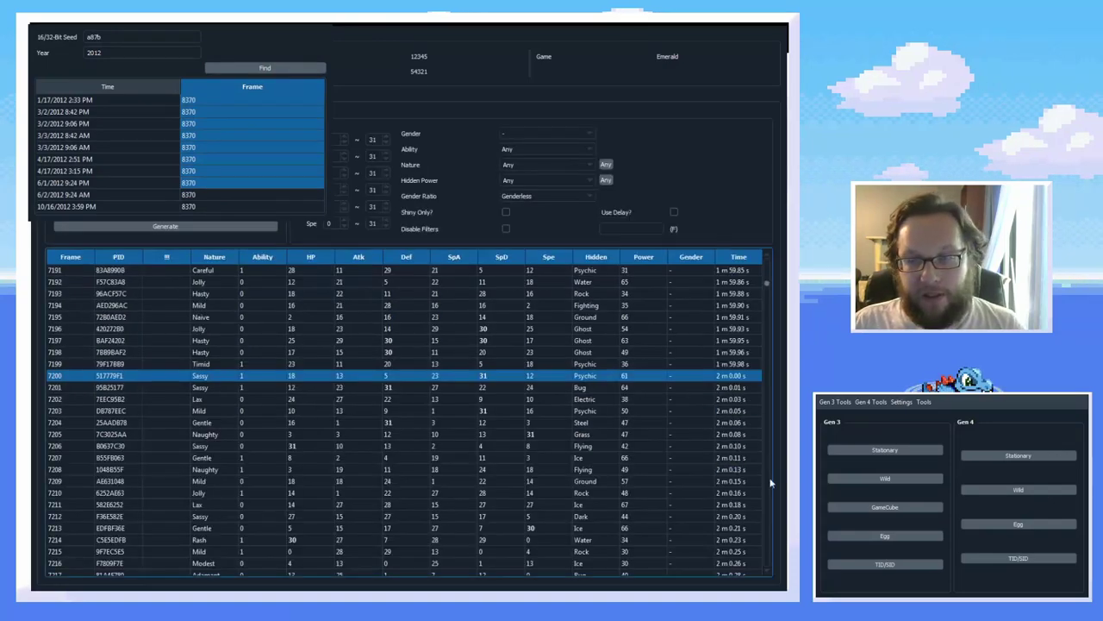
Examine the generator results around frame 8370 and return to the target row at frame 7200.
scroll(765, 490, down, 20)
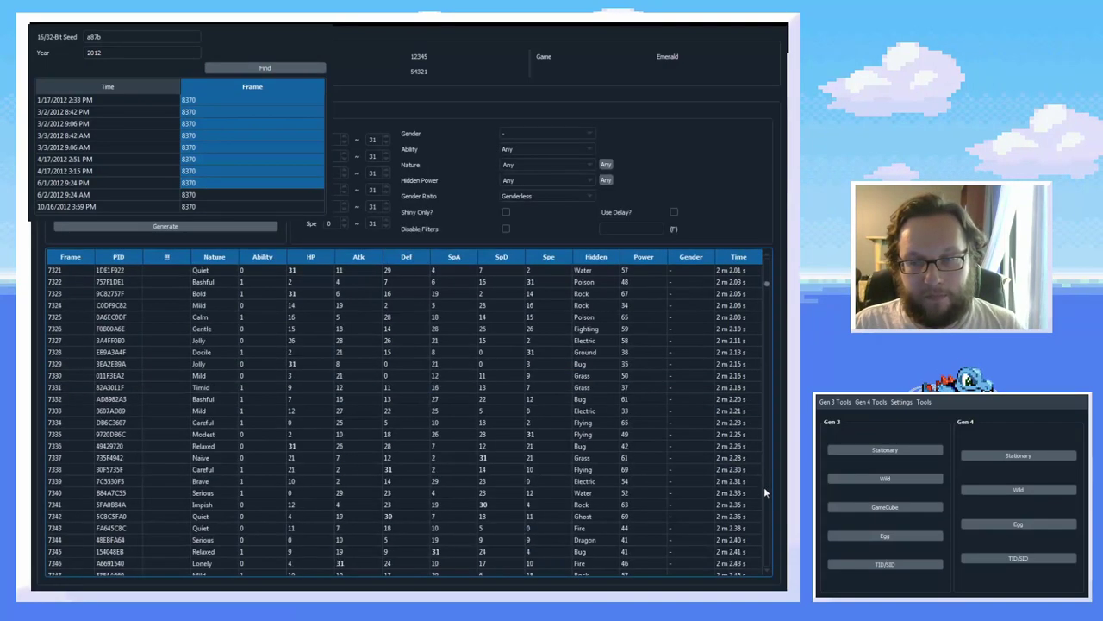
scroll(764, 492, down, 20)
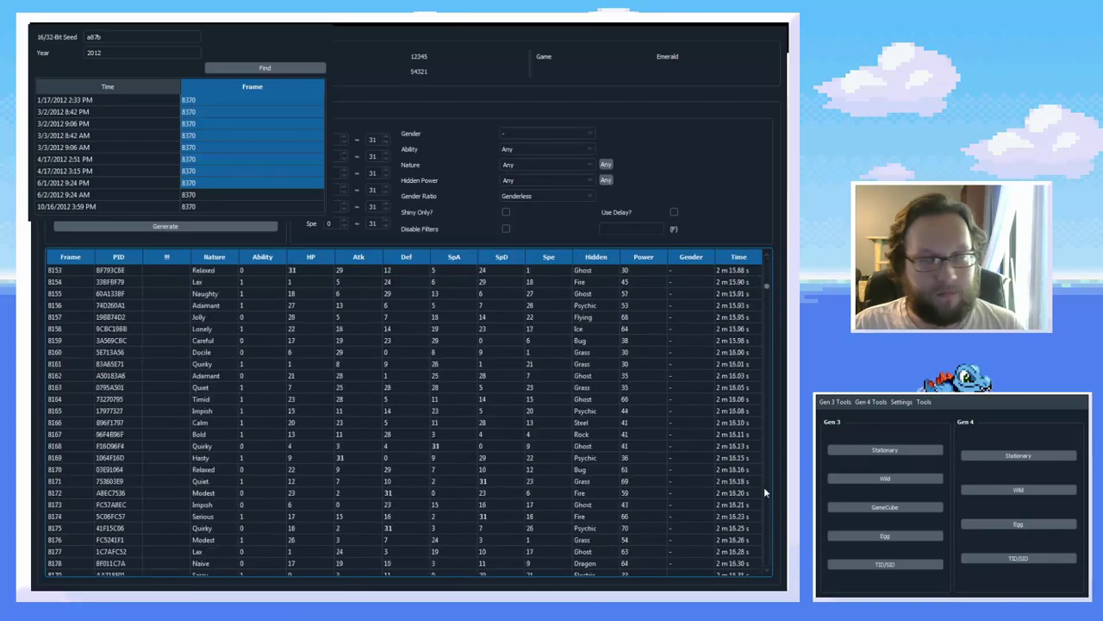
scroll(763, 487, up, 11)
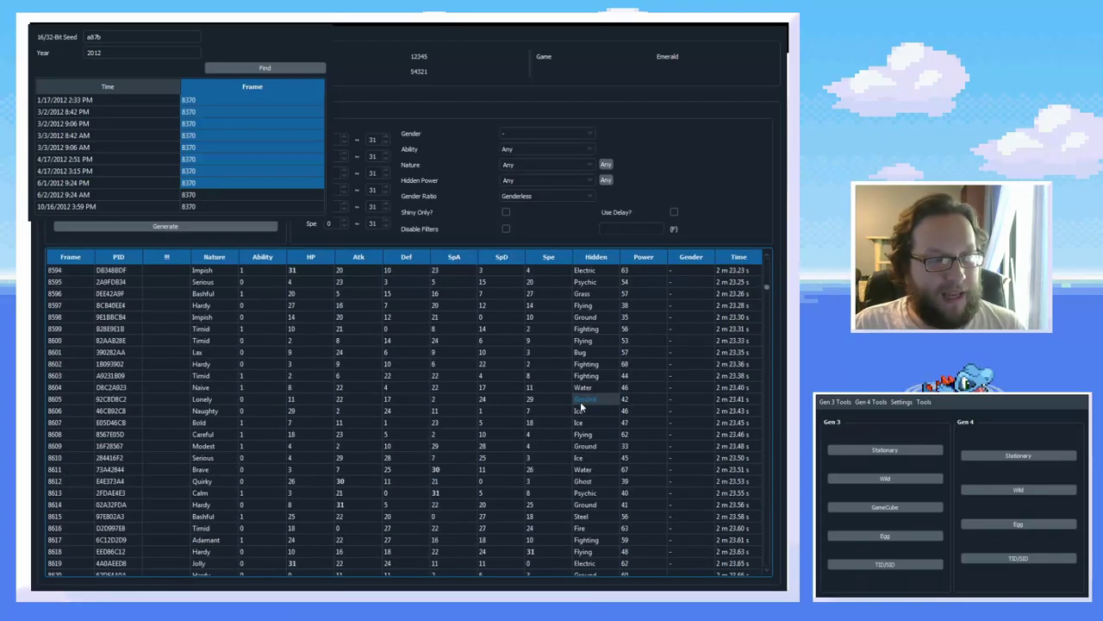
scroll(577, 417, up, 20)
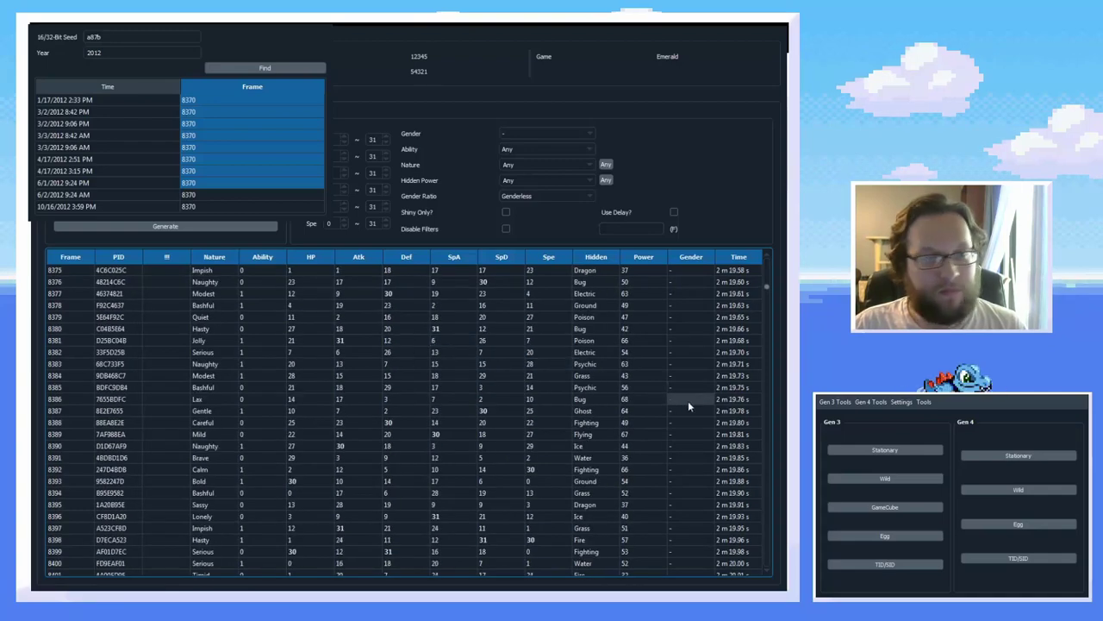
scroll(767, 285, up, 3)
scroll(764, 272, up, 20)
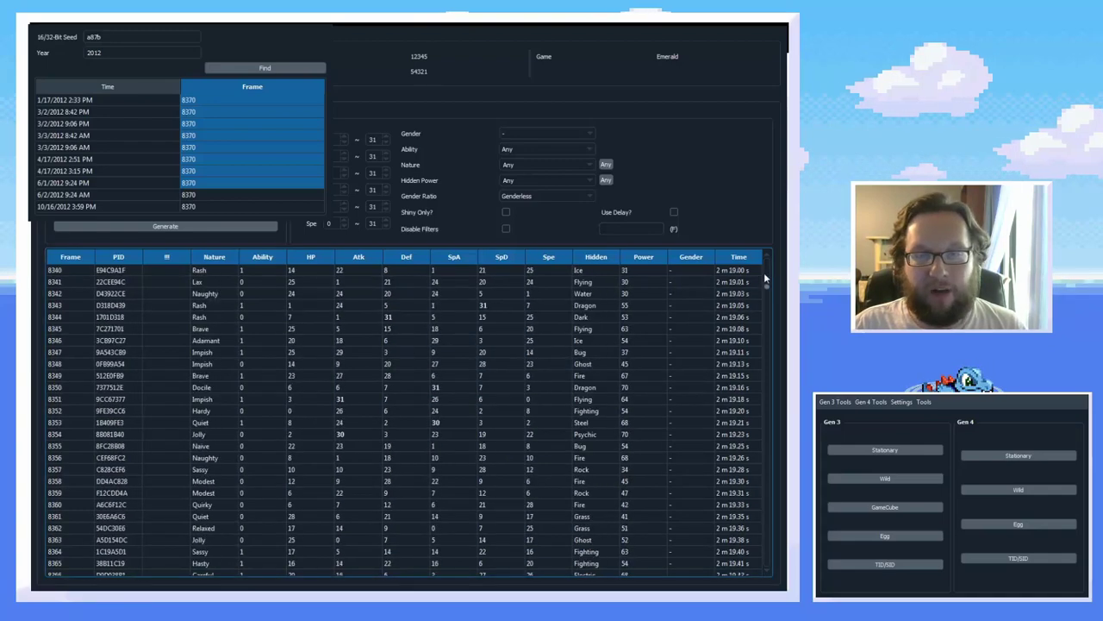
scroll(764, 273, up, 20)
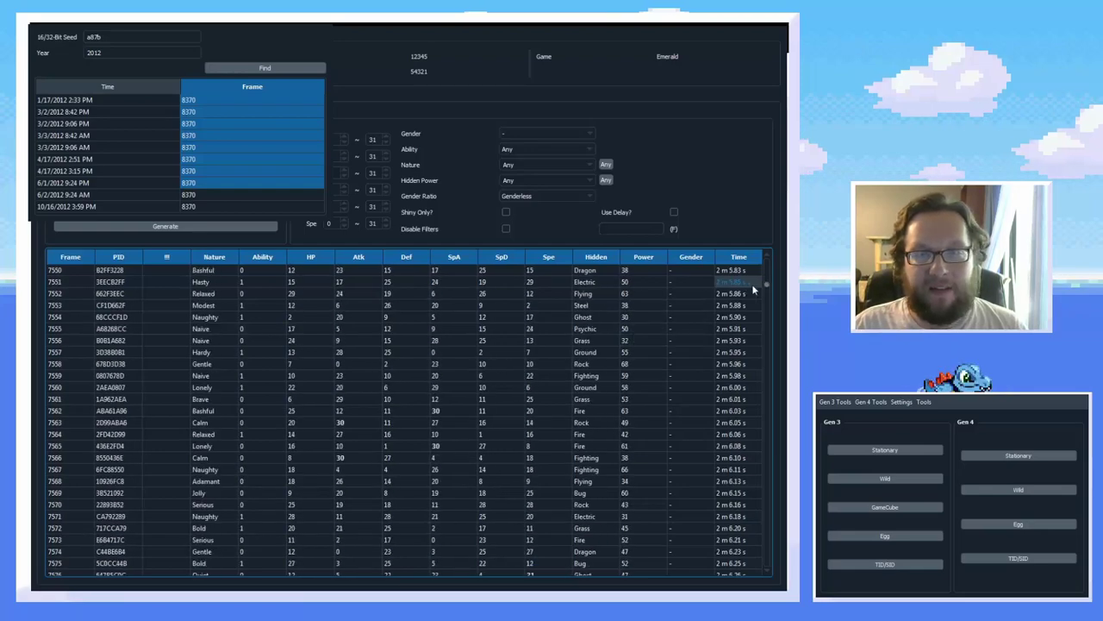
scroll(766, 275, up, 20)
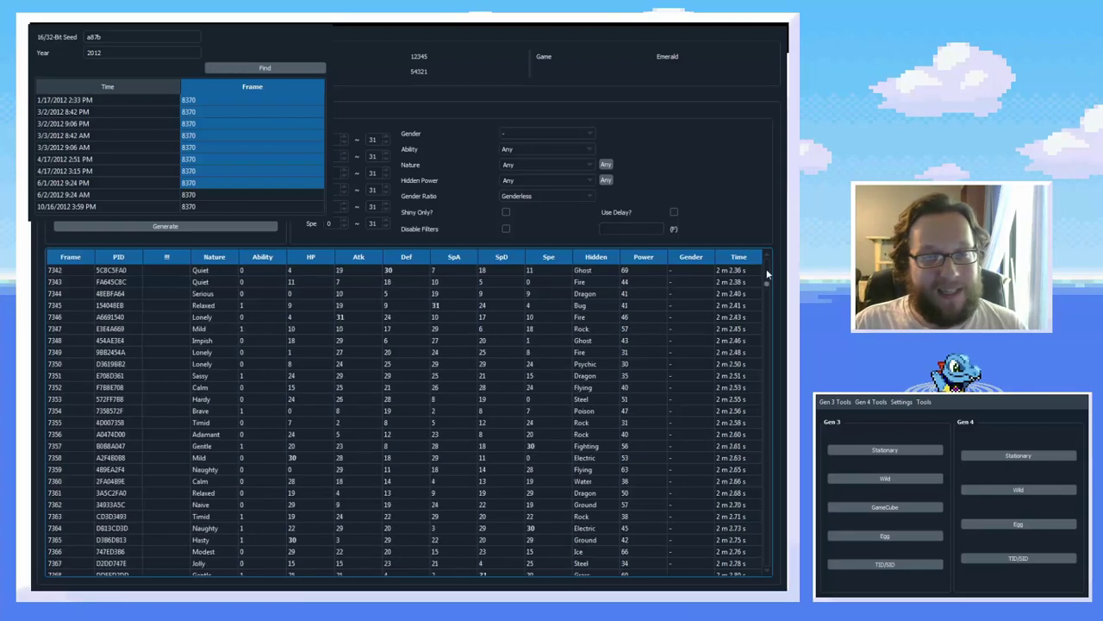
scroll(718, 402, down, 20)
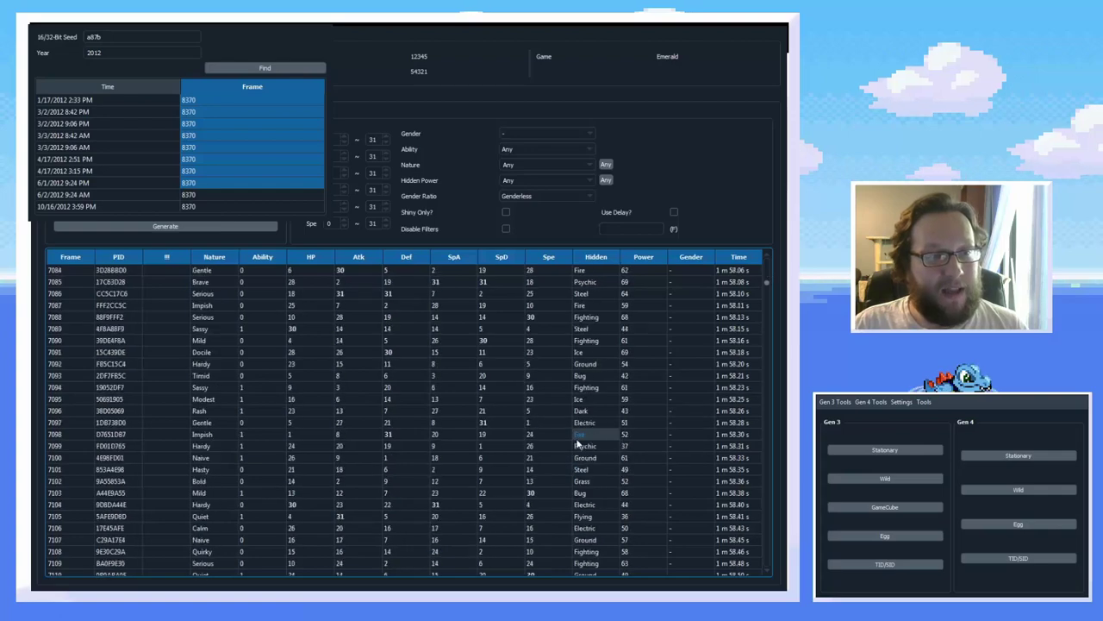
scroll(534, 420, down, 9)
click(535, 433)
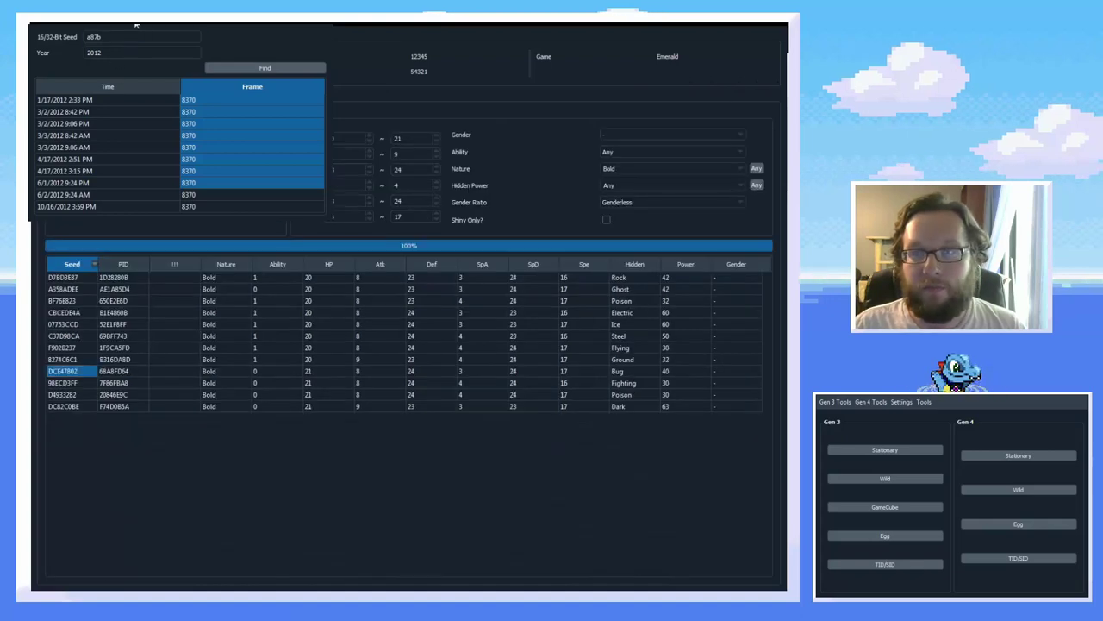
Look up the 2012 times and frames for the searcher result with seed 98ECD3FF.
click(74, 377)
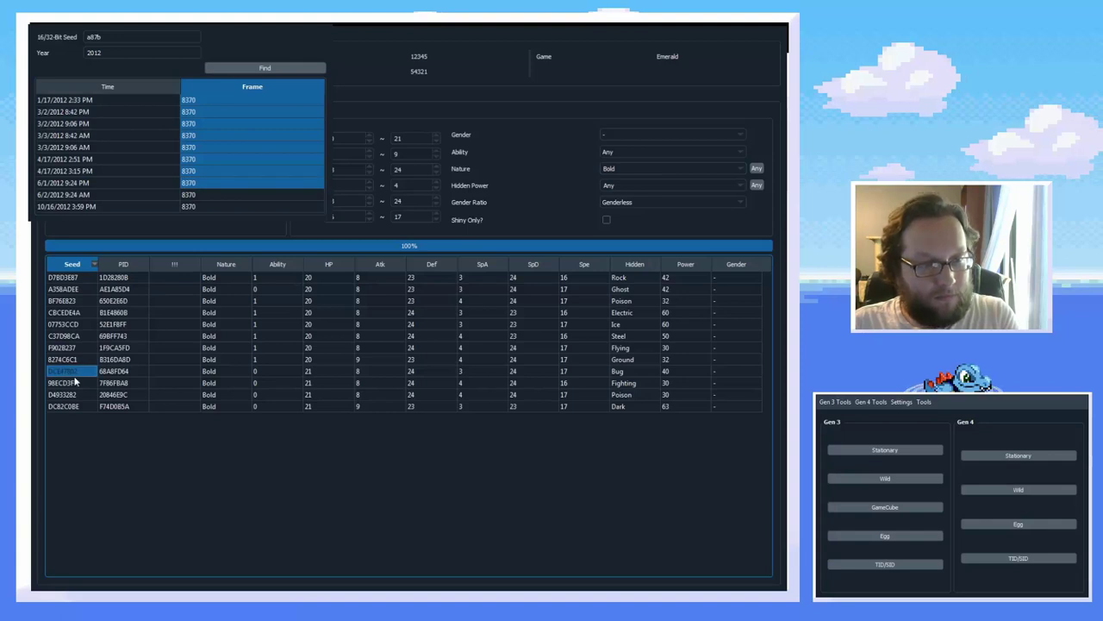
click(70, 383)
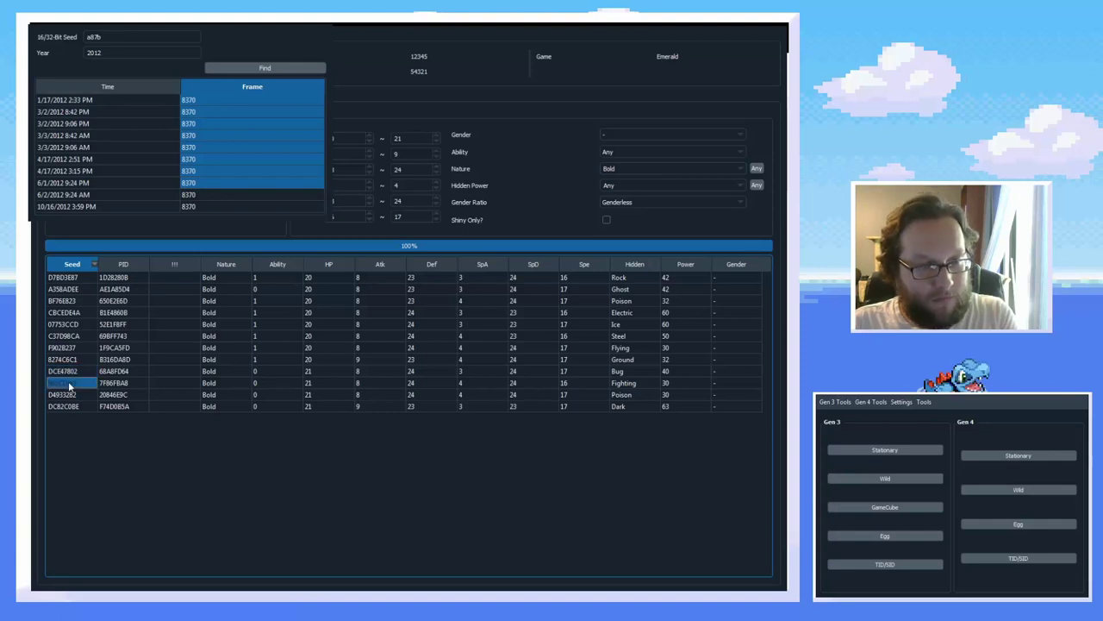
double_click(132, 35)
key(ctrl+c)
text(98ecd3ff)
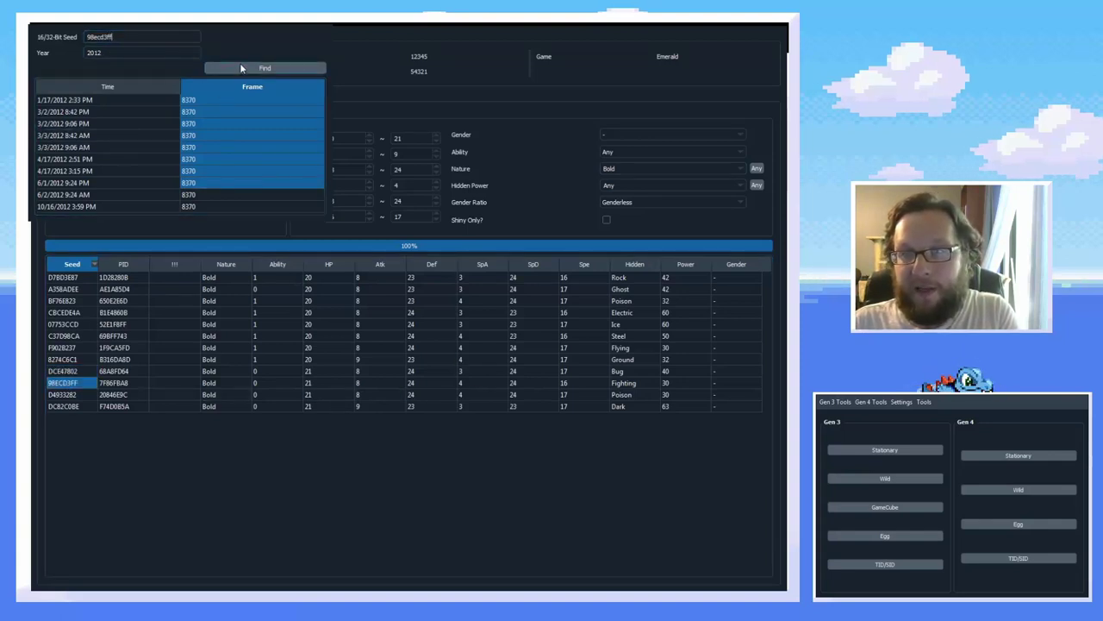
click(242, 66)
Look up the 2012 times and frames for the searcher result with seed D4933282.
click(83, 397)
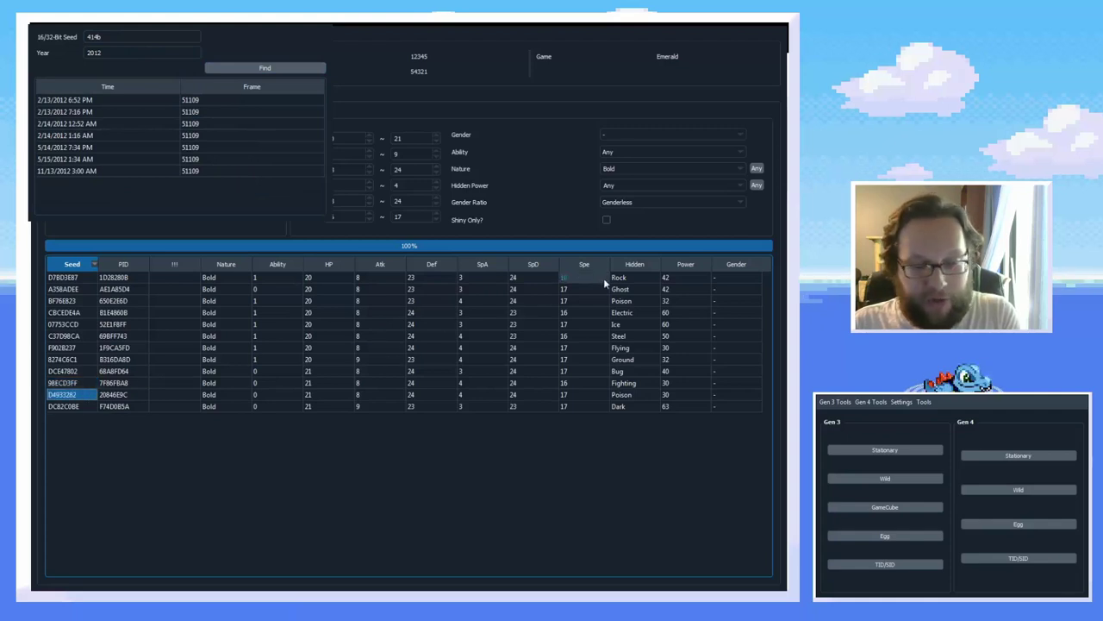
double_click(115, 38)
text(D4933282)
click(251, 68)
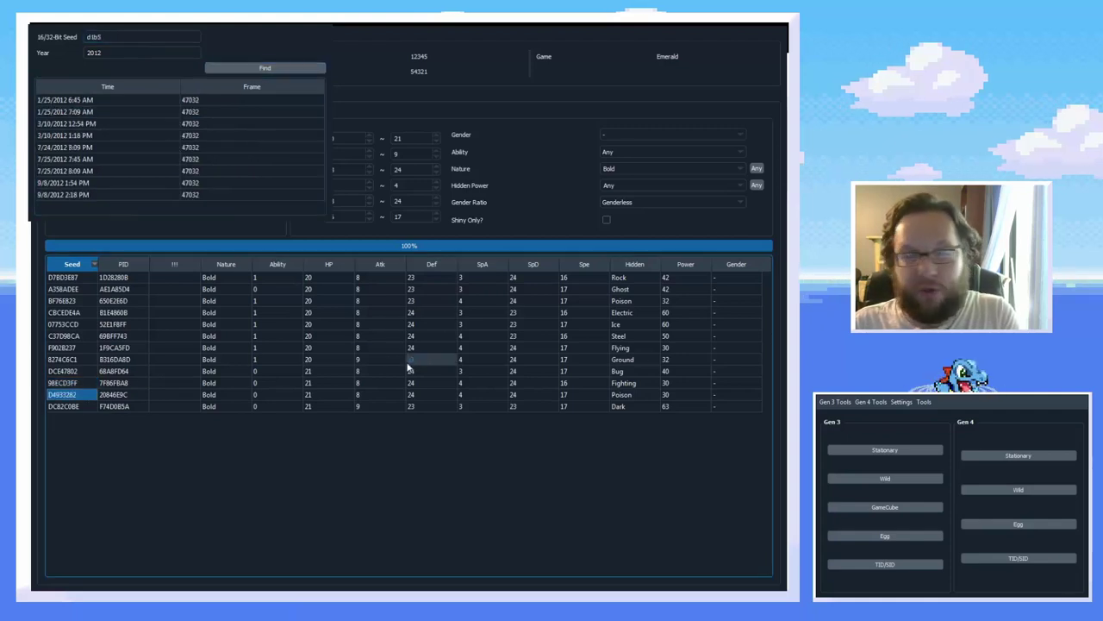
Find the 2012 times for the last searcher result, seed DC82C0BE, and highlight two of its Frame values.
click(72, 406)
double_click(104, 37)
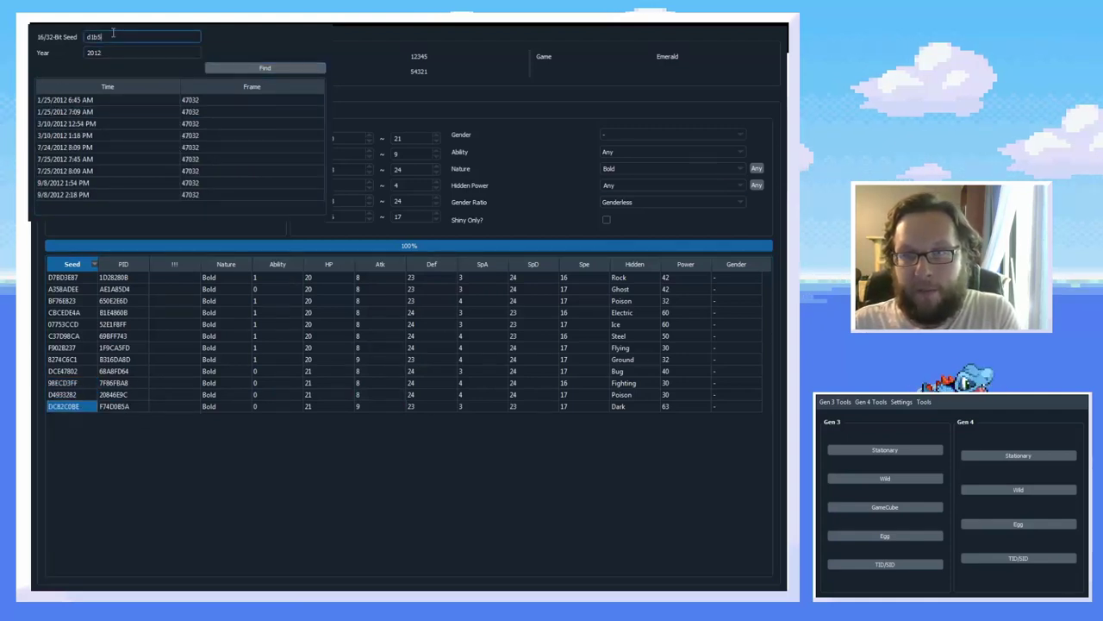
text(dc82c0be)
click(264, 67)
drag(236, 135, 236, 123)
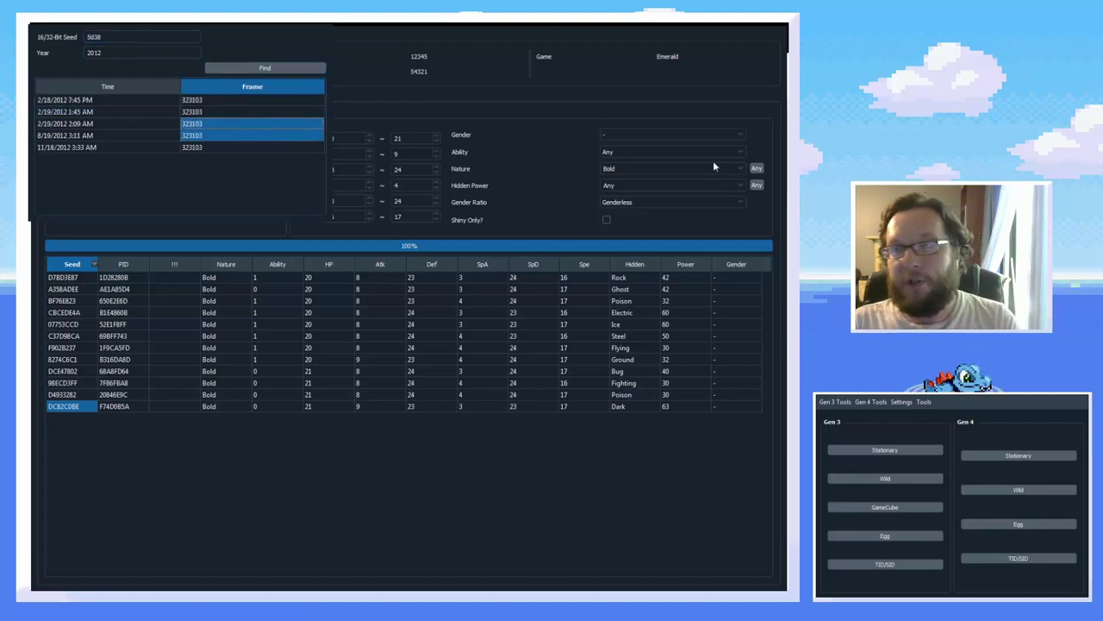
Look up the 2012 times and frames for the first searcher result, seed D7BD3E87.
click(76, 287)
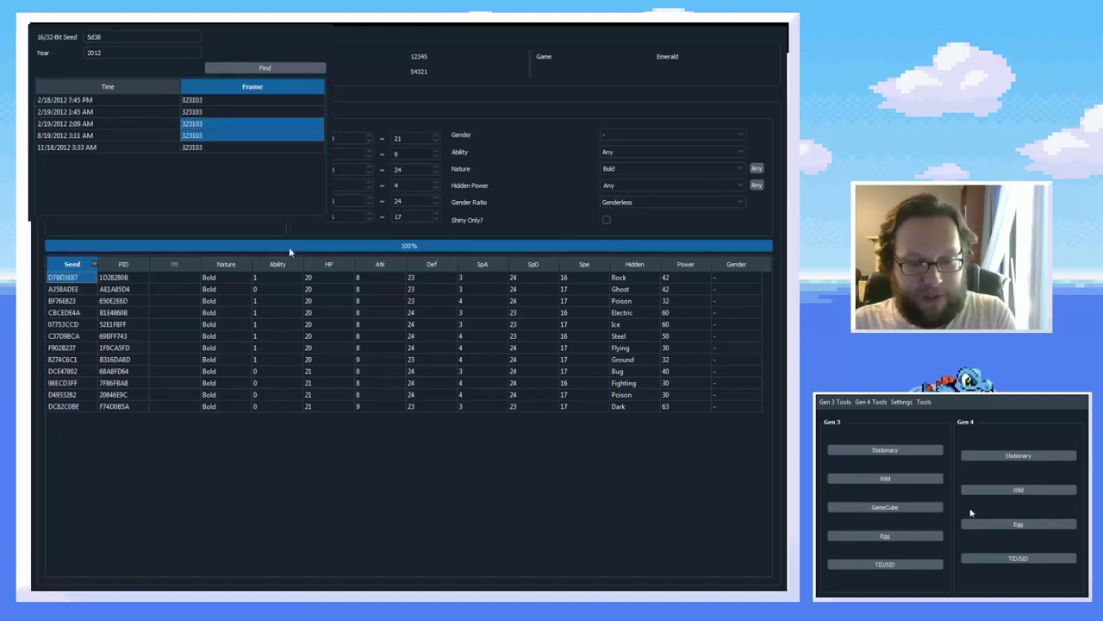
click(119, 52)
double_click(120, 41)
text(D7BD3E87)
click(274, 71)
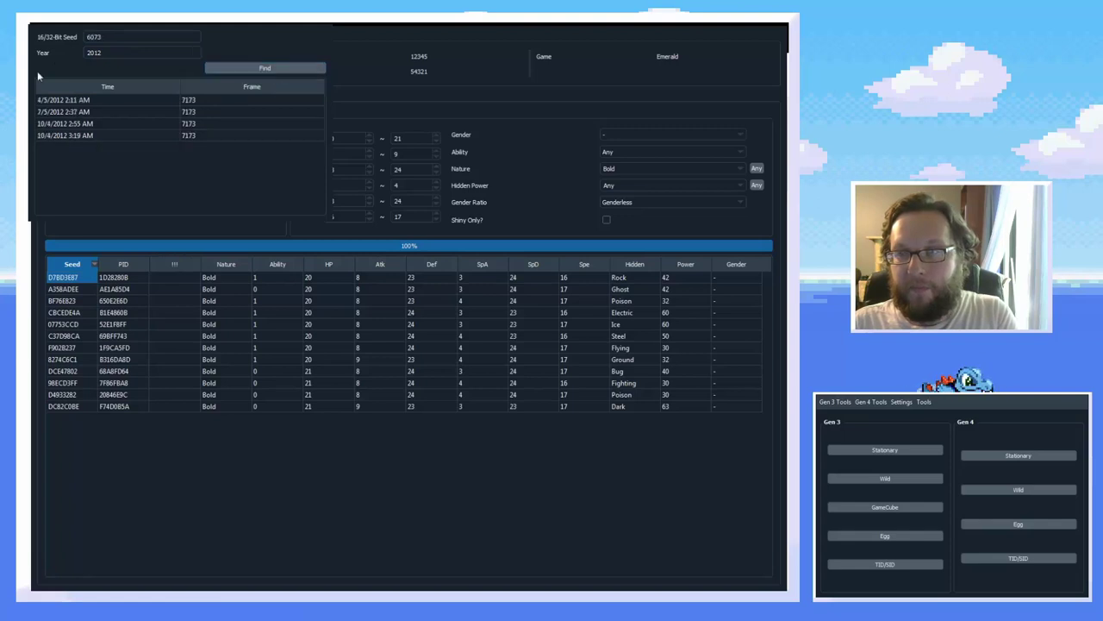
Repeat the 2012 time lookup for the searcher result with seed DCE47802.
click(69, 371)
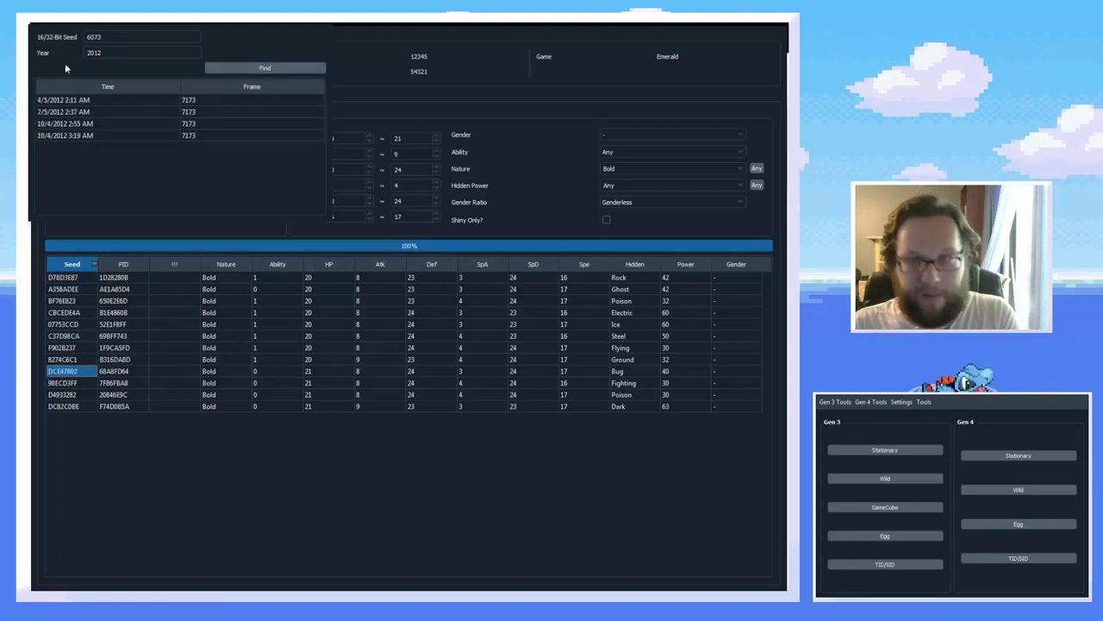
key(ctrl+a)
key(ctrl+v)
click(250, 69)
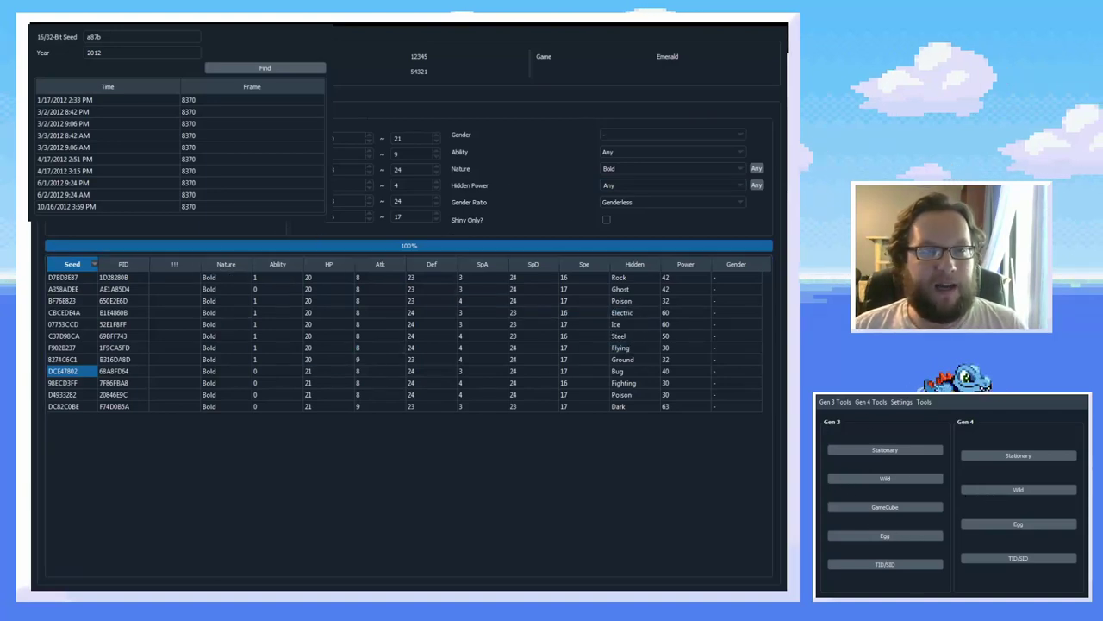
Locate the Bold result with PID 1D28280B in the generator results and highlight its row at frame 7174.
click(70, 111)
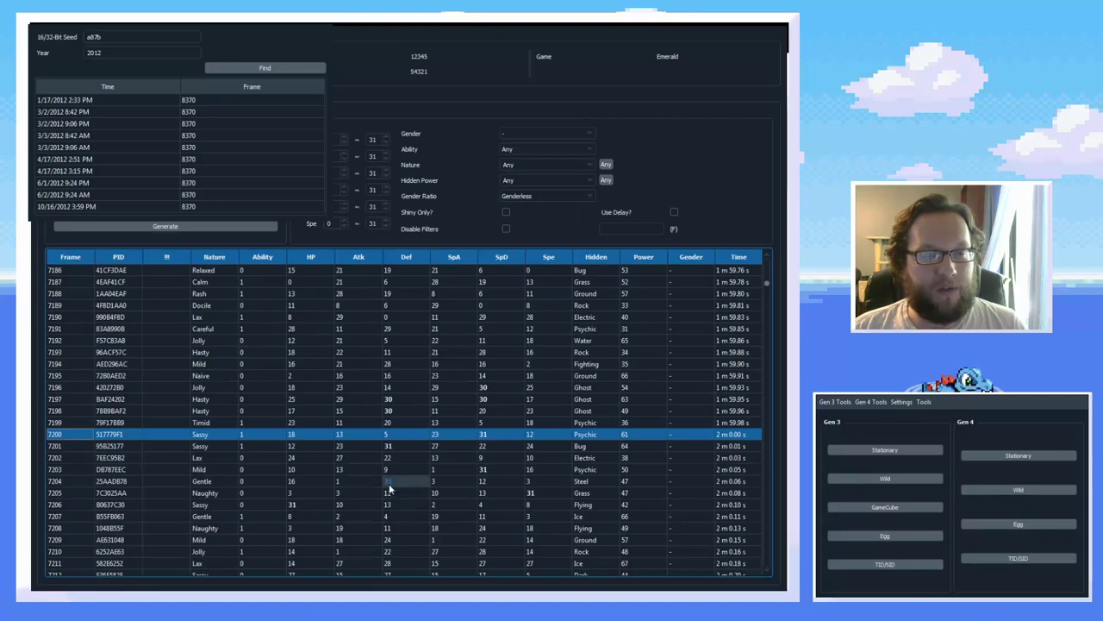
scroll(356, 438, up, 5)
scroll(356, 438, up, 4)
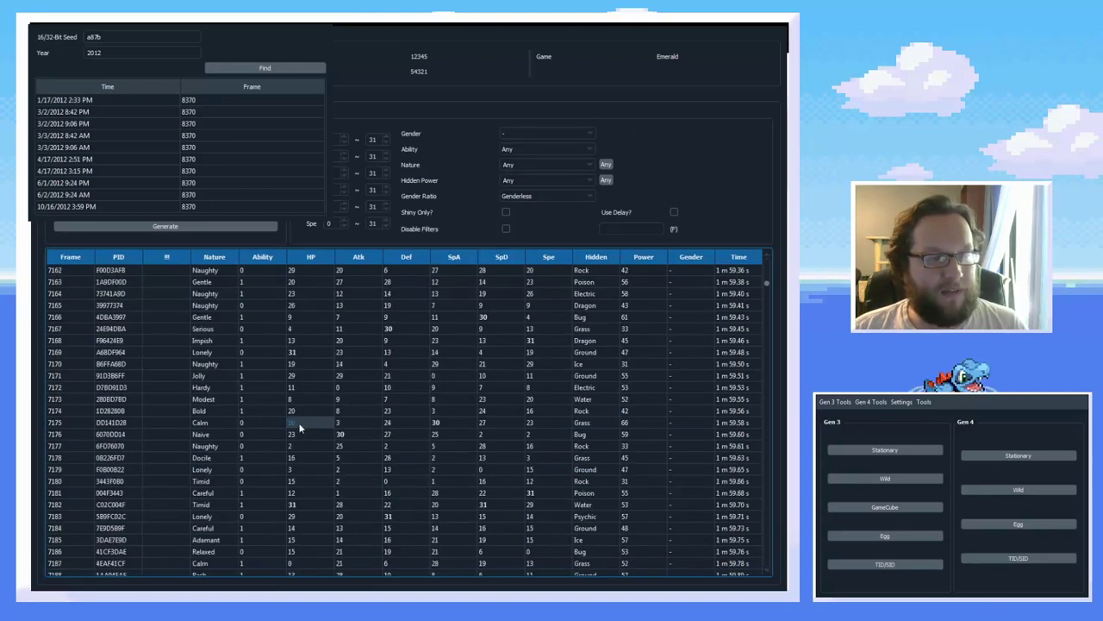
drag(84, 436, 759, 450)
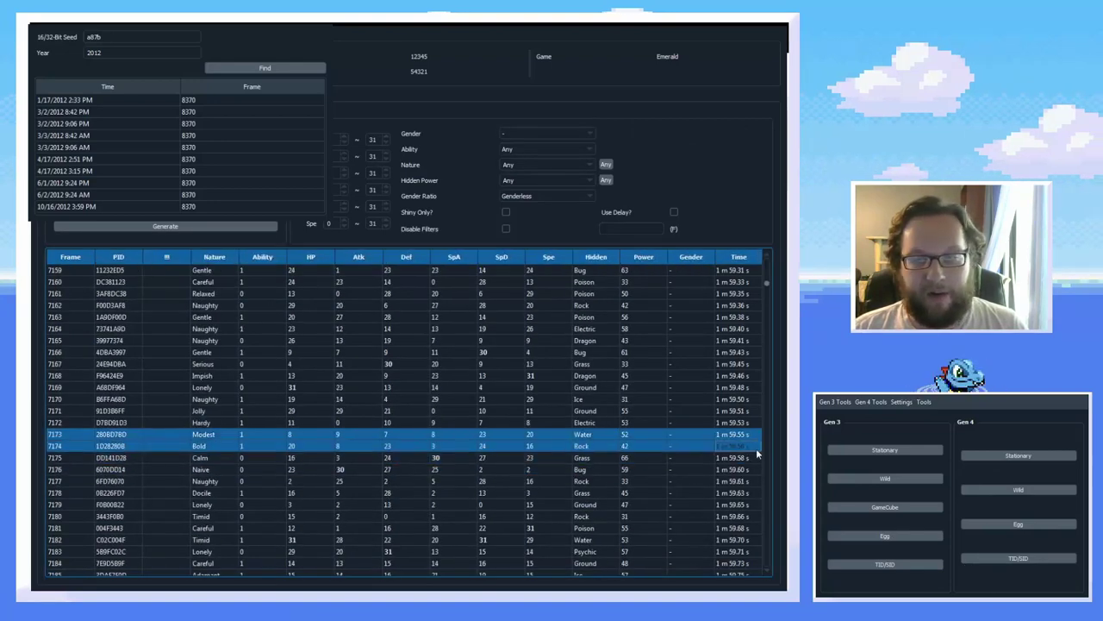
click(642, 448)
click(310, 411)
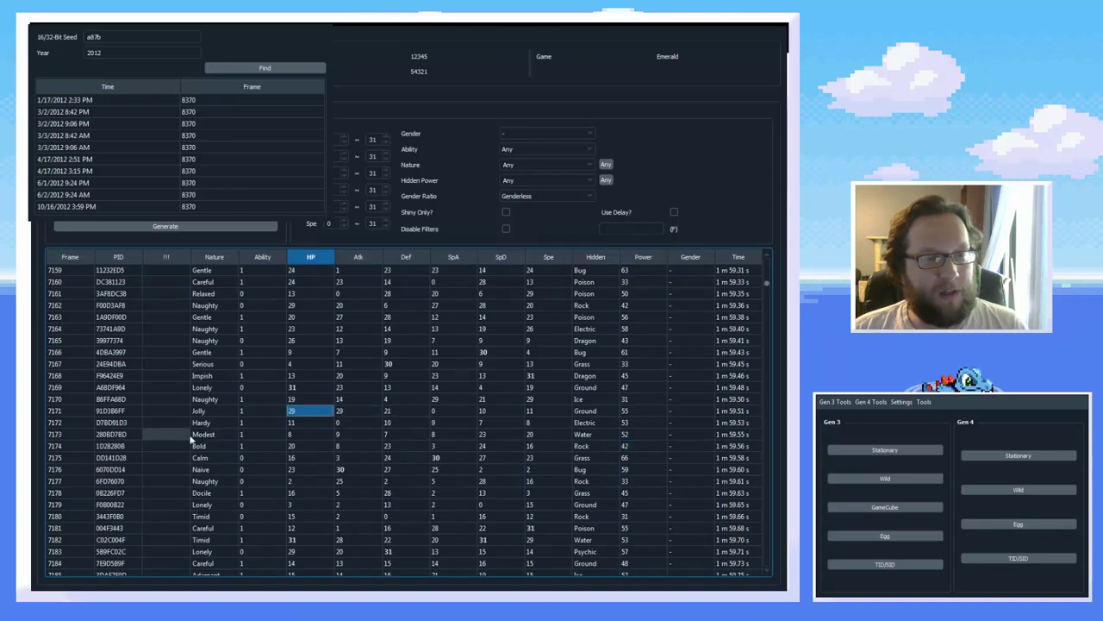
drag(66, 444, 734, 449)
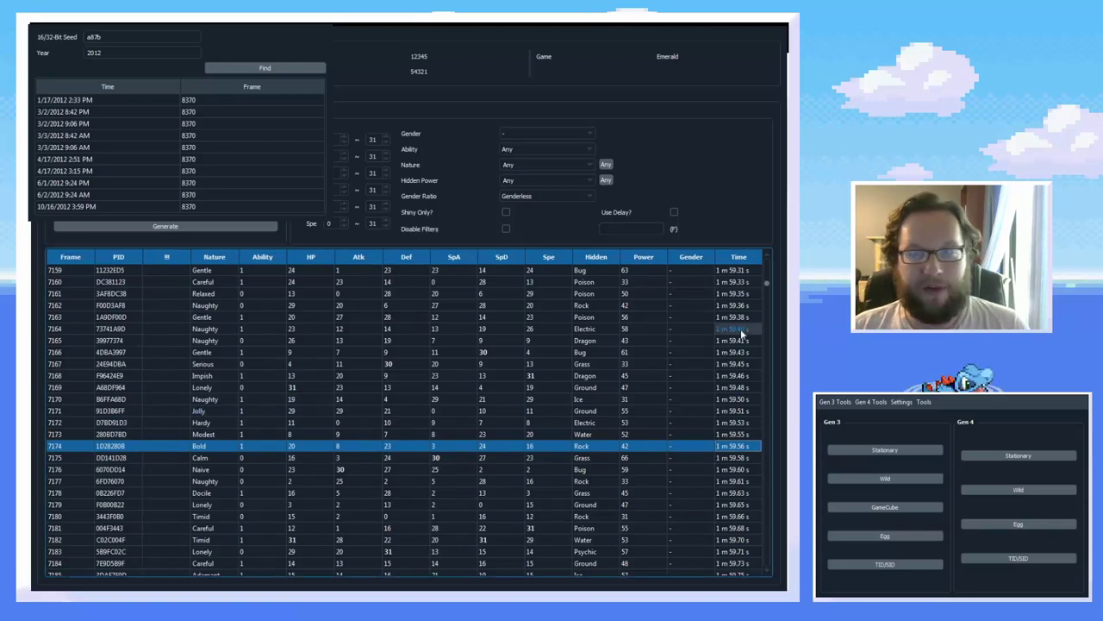
Repeat the 2012 time lookup for the searcher result with seed D7BD3E87.
click(112, 107)
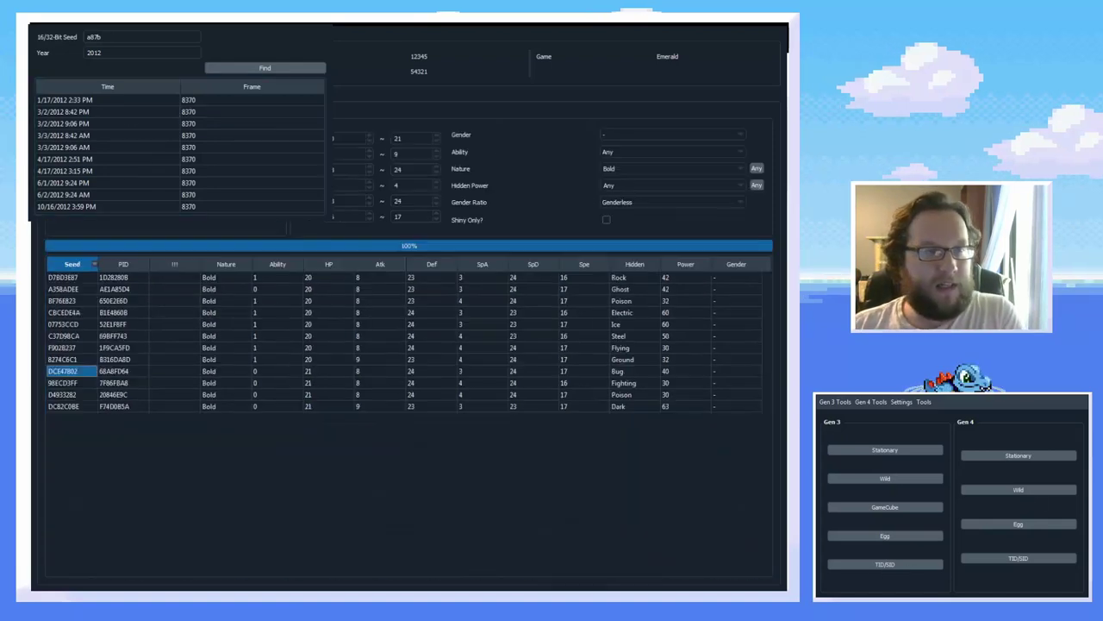
click(77, 277)
double_click(160, 36)
text(d7bd3e87)
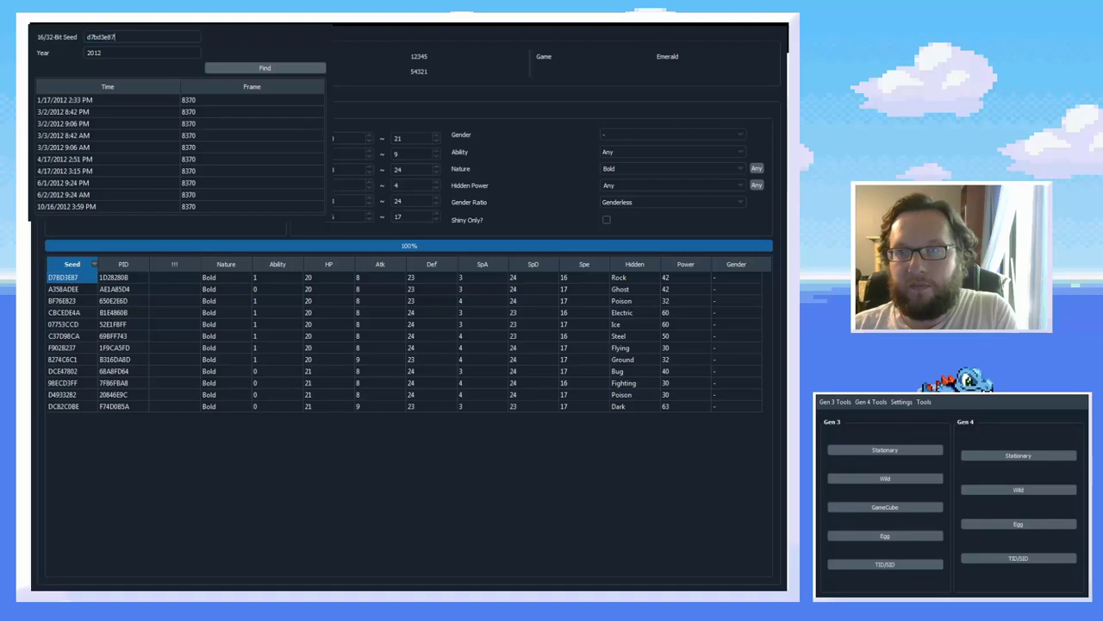
click(283, 67)
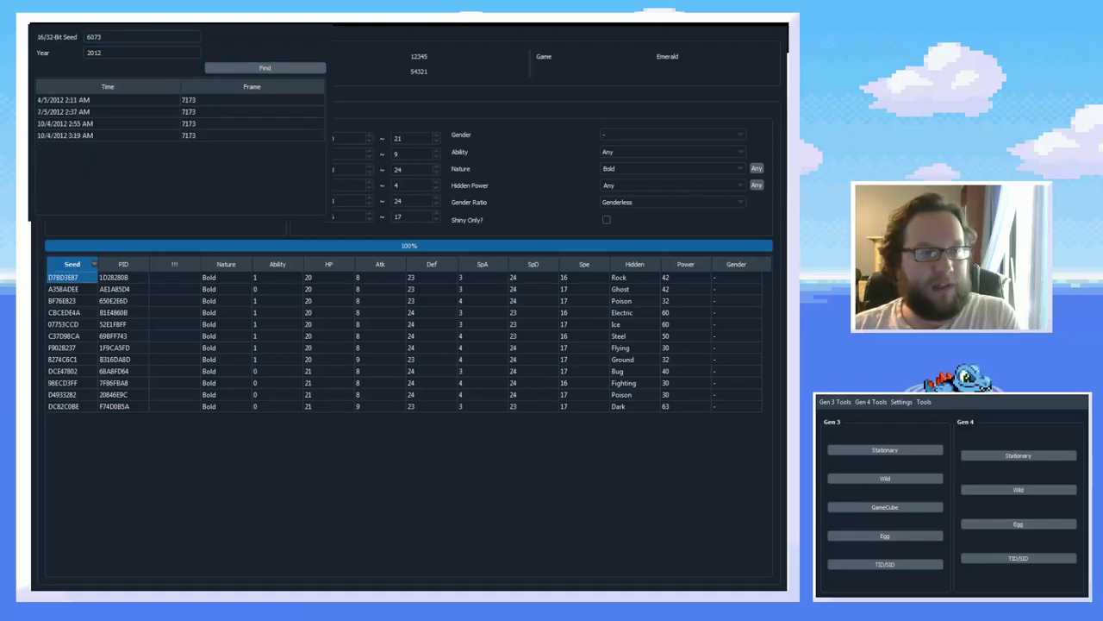
Compare the generator's Bold row at frame 7174 with the 10/4/2012 2:55 AM frame in the seed-to-time results.
click(65, 94)
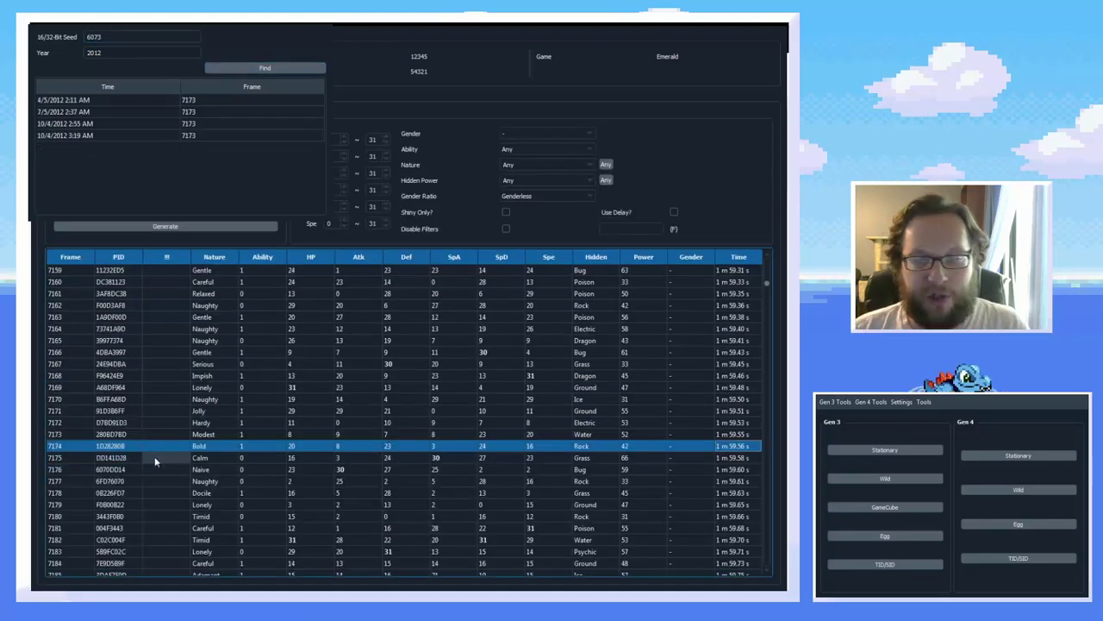
click(75, 445)
drag(75, 445, 750, 449)
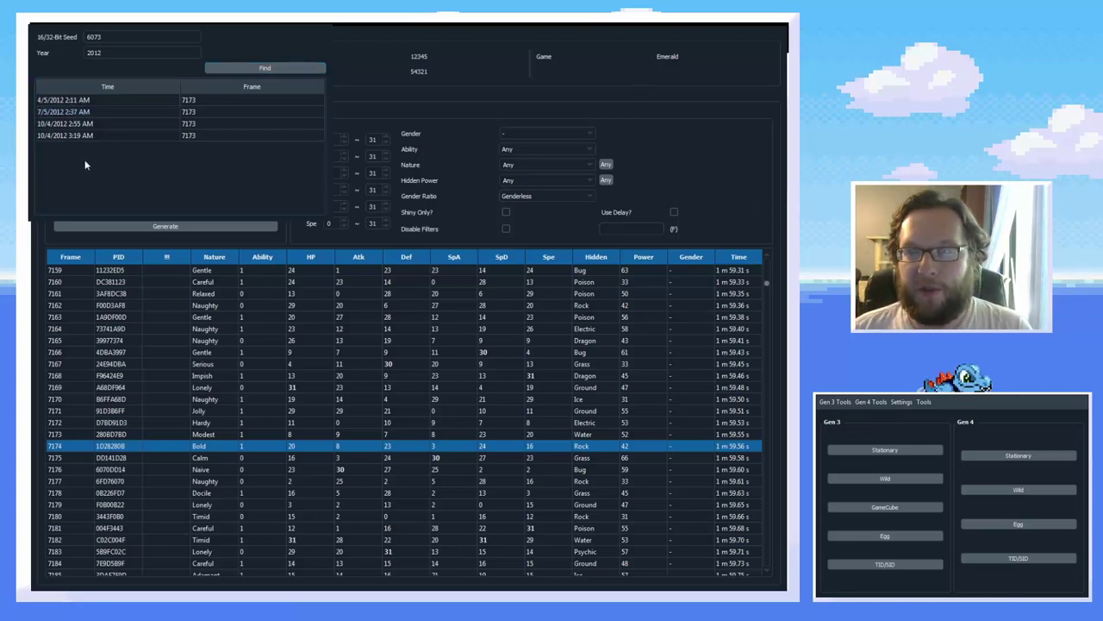
click(184, 122)
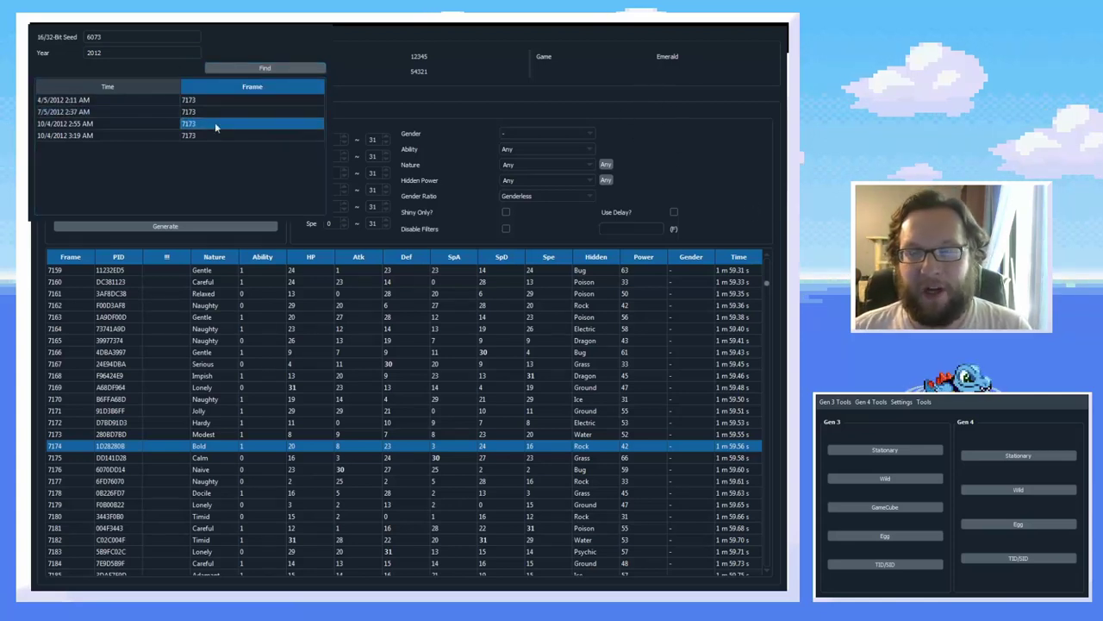
click(711, 229)
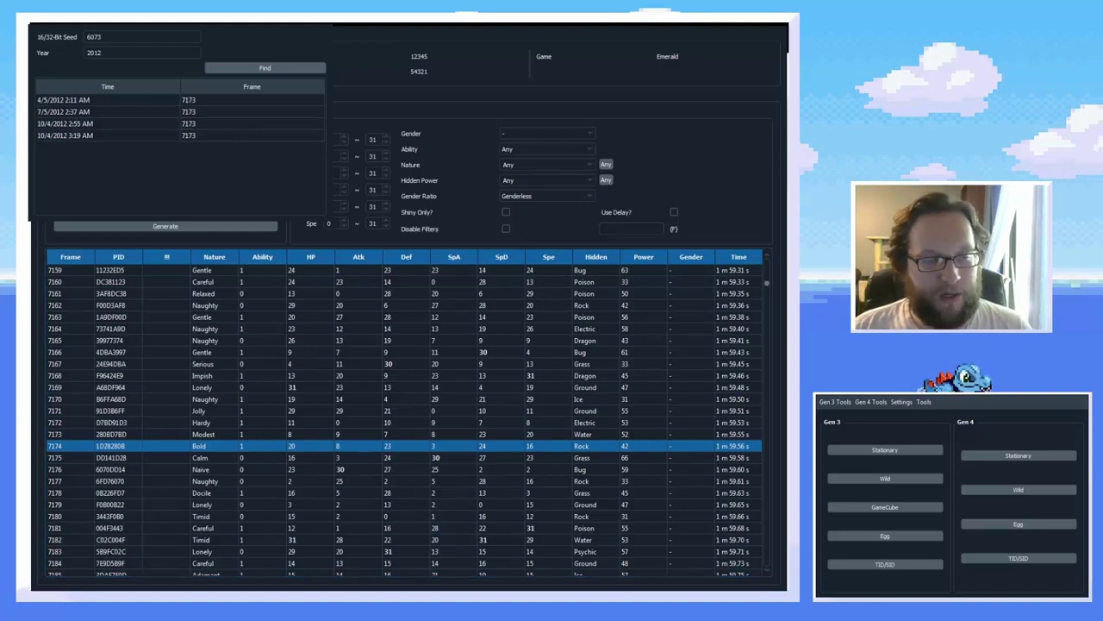
Open the Gen 3 tool that finds seeds, PIDs and methods from a Pokémon's nature and IVs.
click(847, 402)
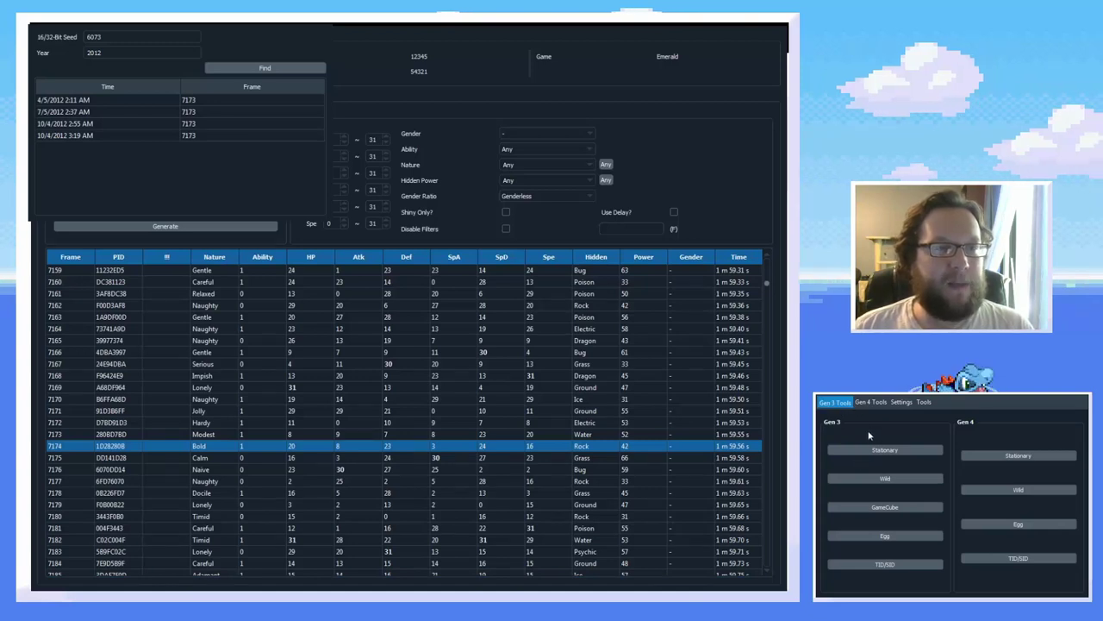
click(870, 434)
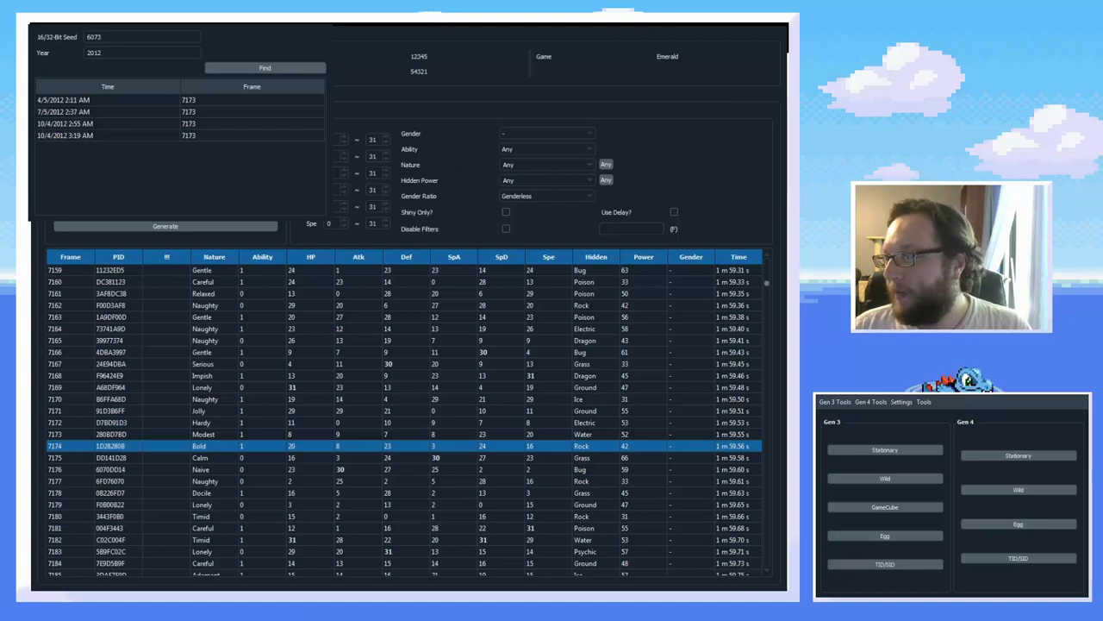
key(alt+Tab)
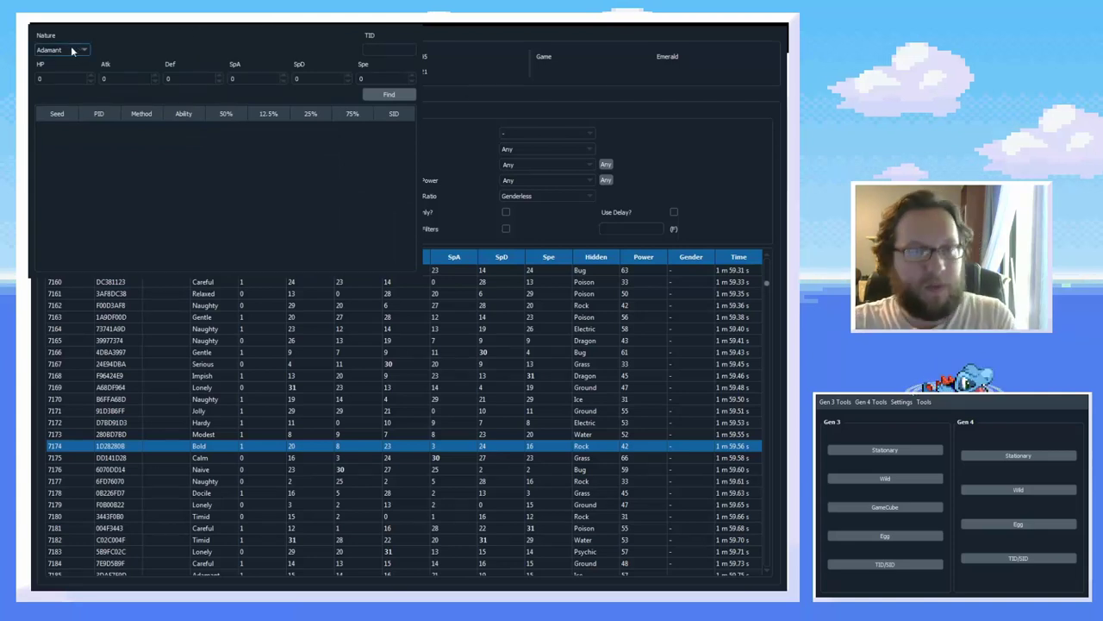
Set the lookup's nature to Bold and its TID to 2886.
scroll(73, 50, down, 2)
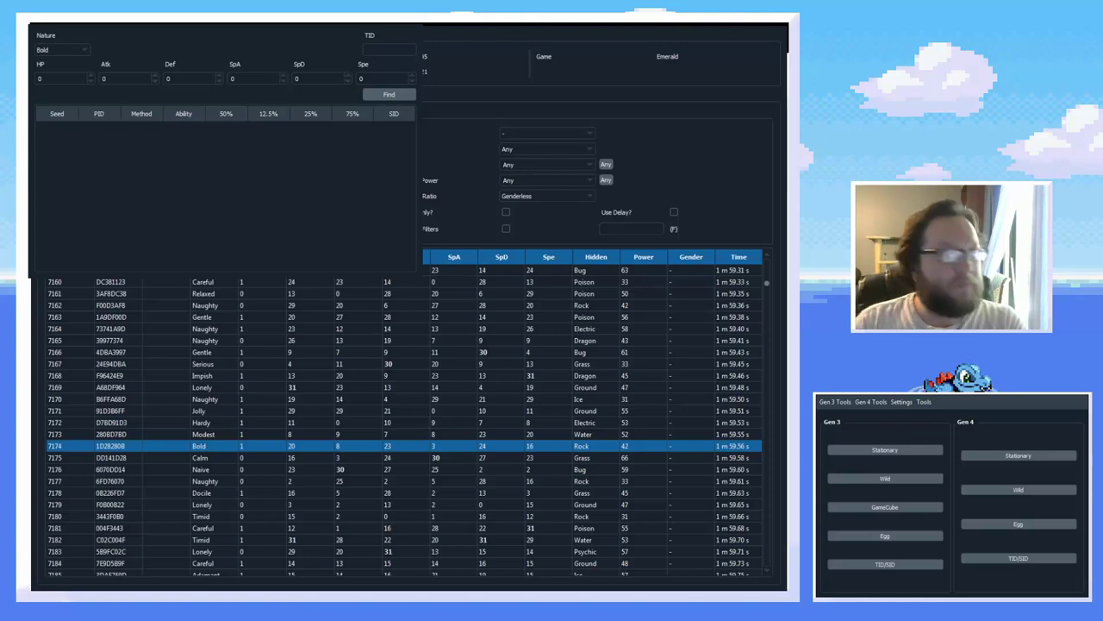
click(391, 50)
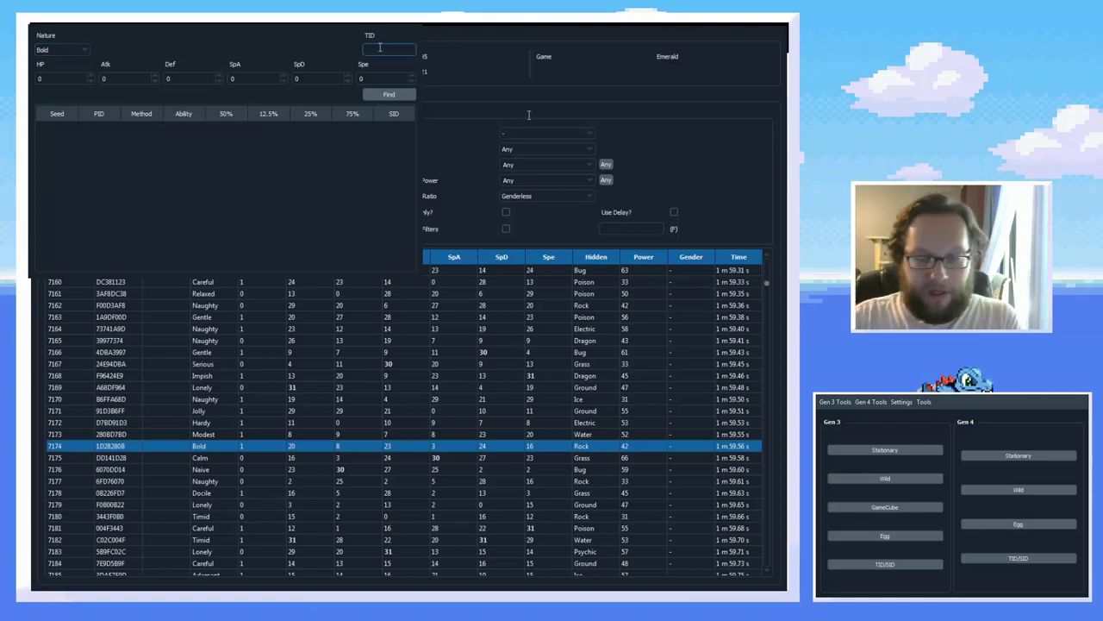
text(2886)
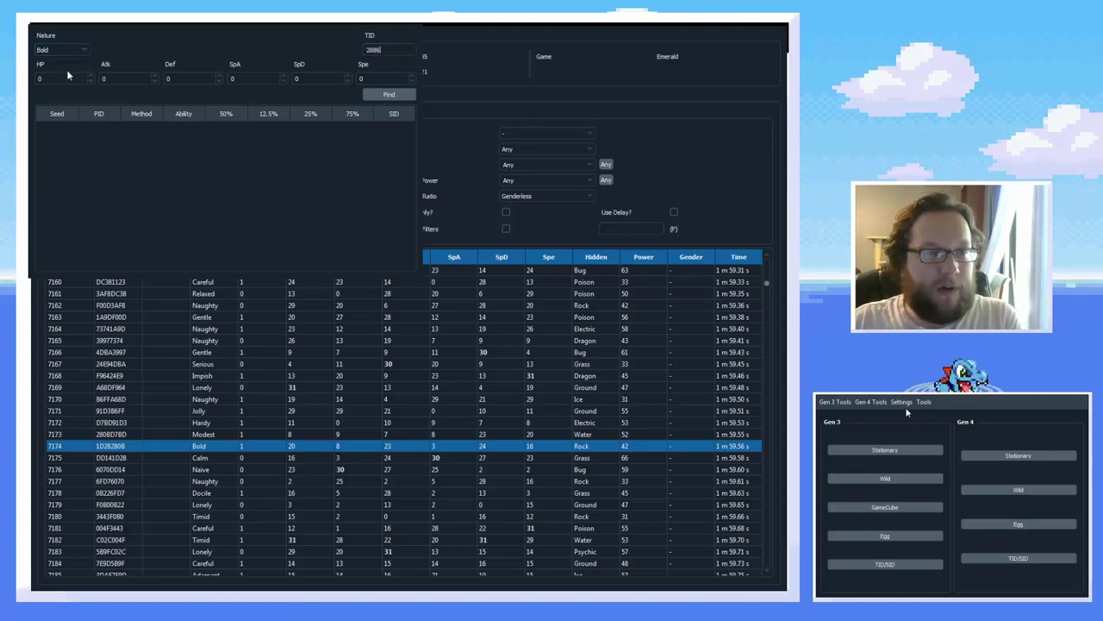
Bring up the searcher's Bold results for reference and set the HP IV to 20 and the Atk IV to 8.
click(40, 78)
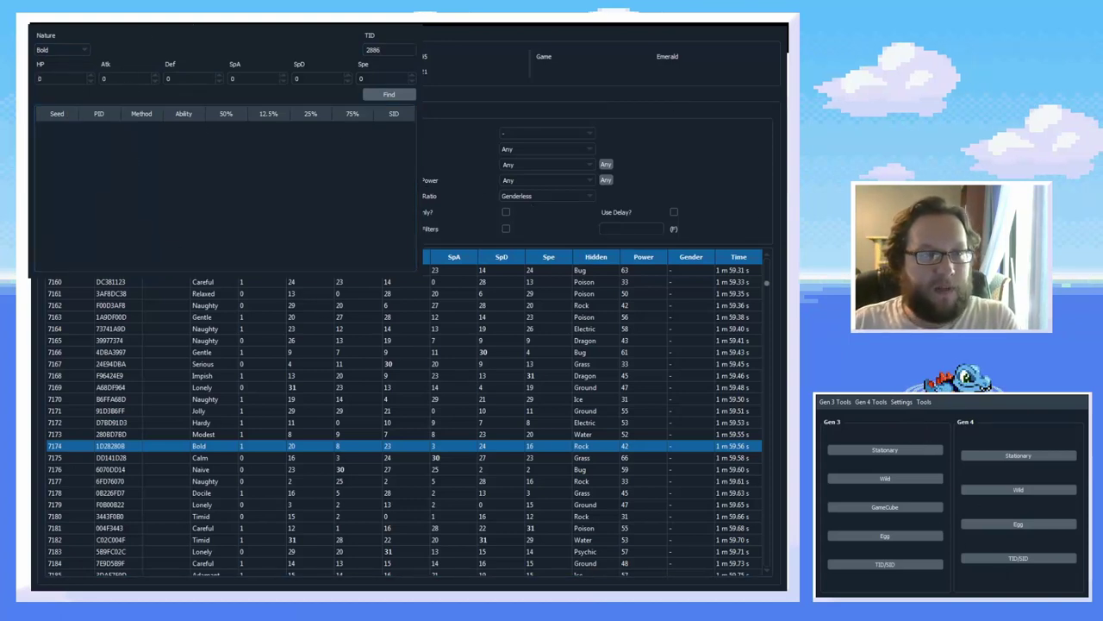
key(ctrl+Tab)
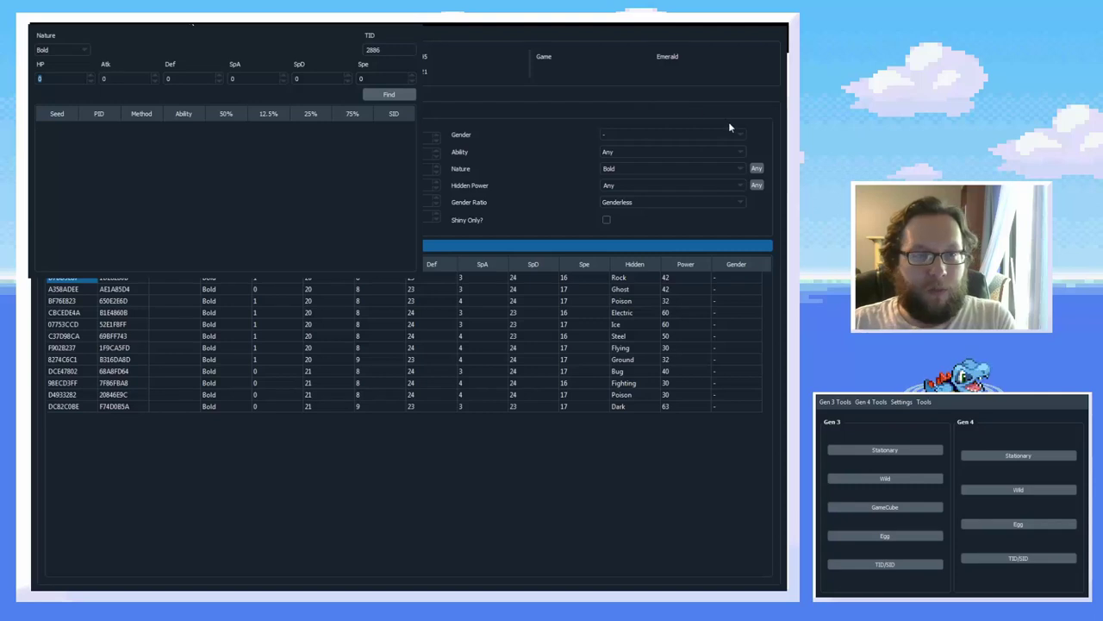
text(20)
key(Tab)
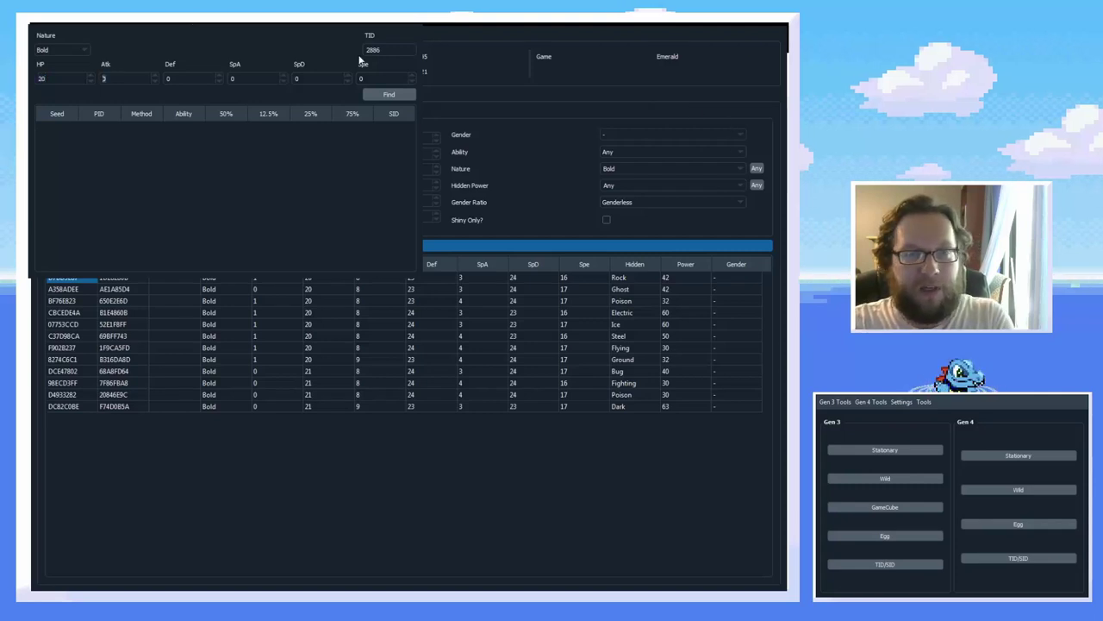
text(8)
key(Tab)
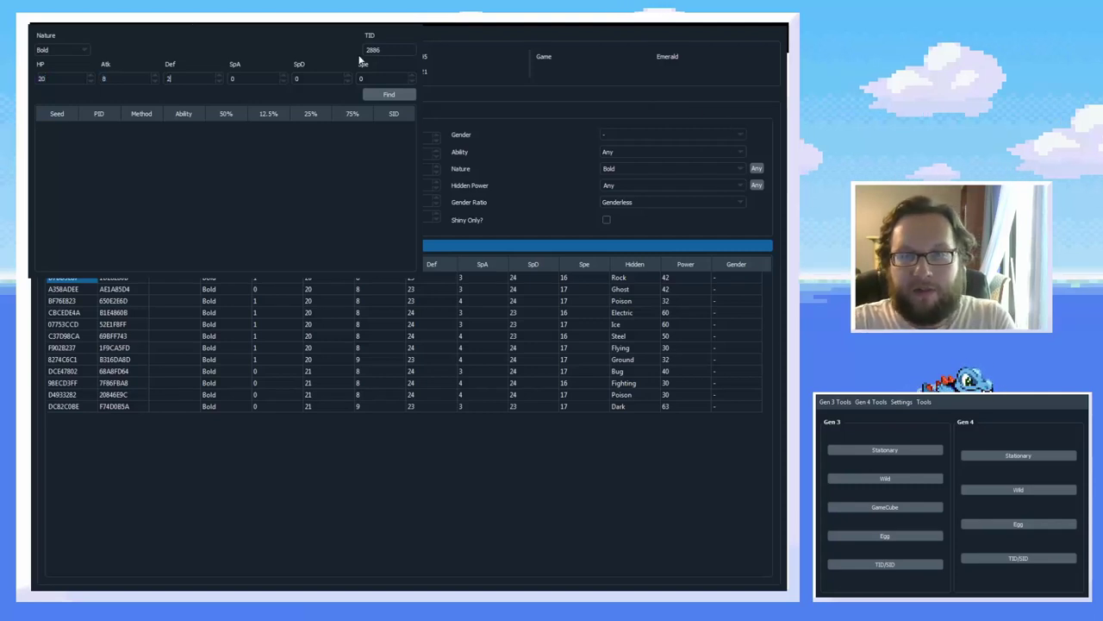
text(3)
key(Tab)
text(24)
key(Tab)
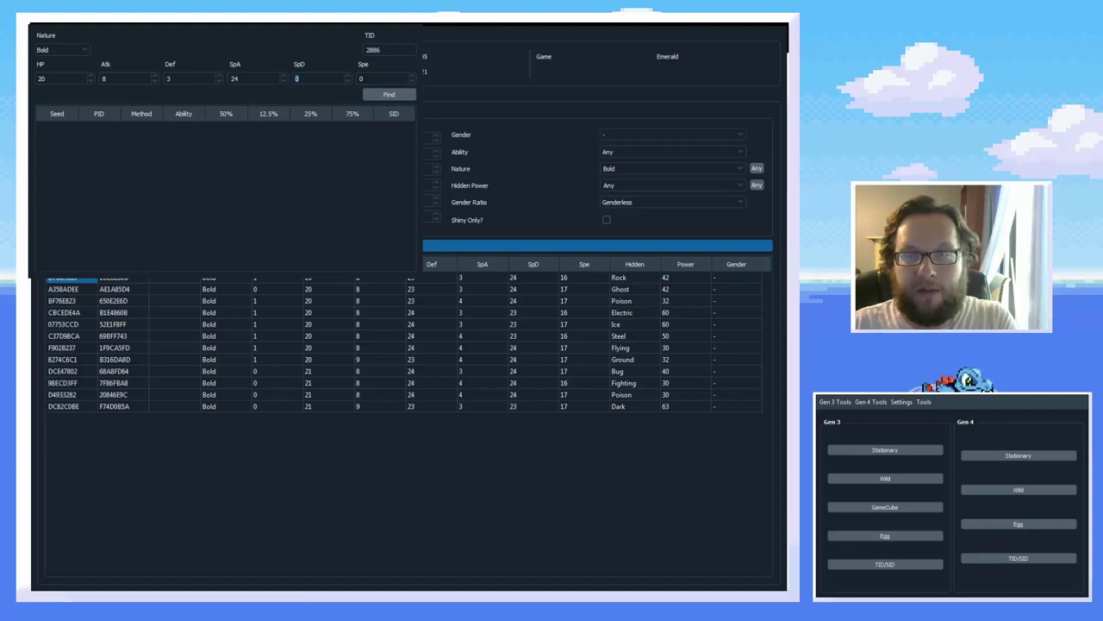
Set the Def IV to 23, the SpA IV to 3 and the SpD IV to 24 in the lookup.
double_click(195, 75)
text(23)
key(Tab)
text(3)
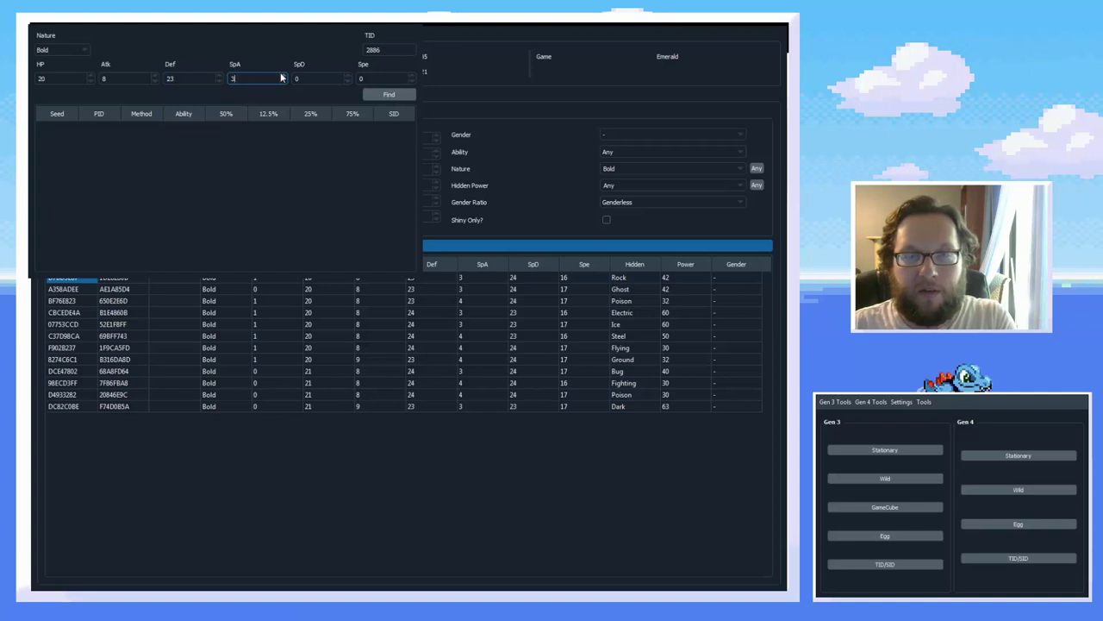
key(Tab)
text(3)
key(BackSpace)
text(24)
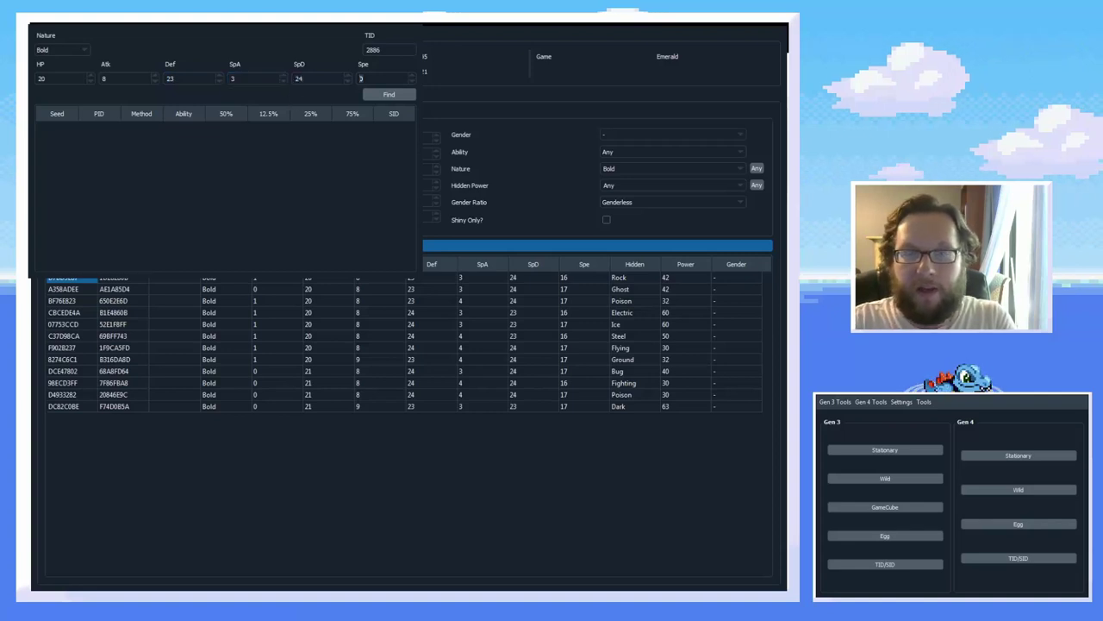
Set the Spe IV to 16 and find the seeds, PIDs and methods matching these stats.
text(17)
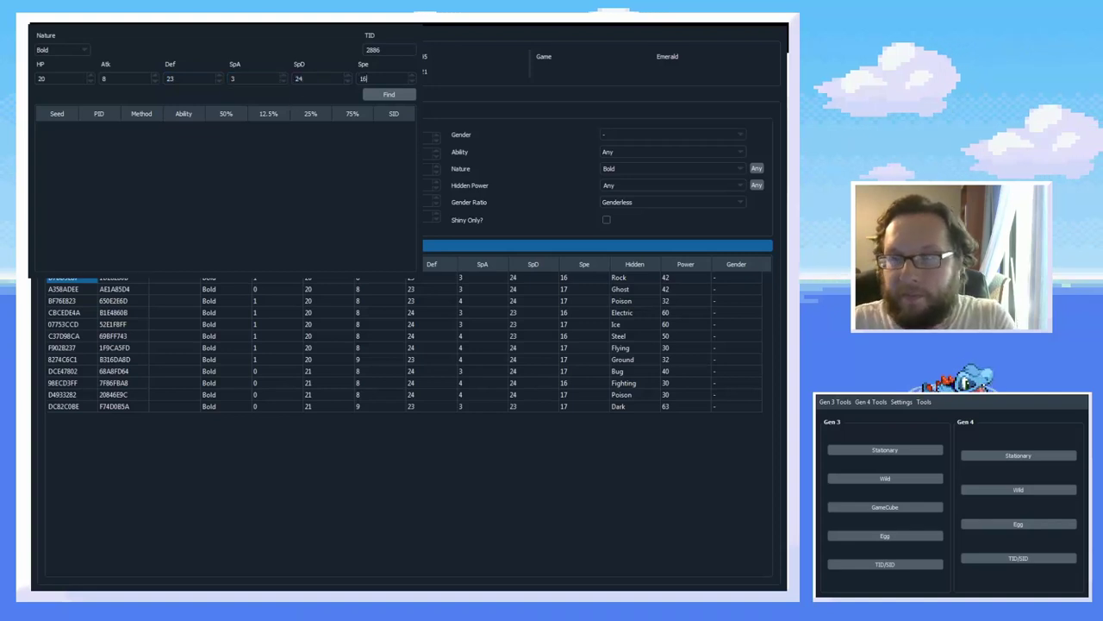
key(BackSpace)
text(6)
click(388, 94)
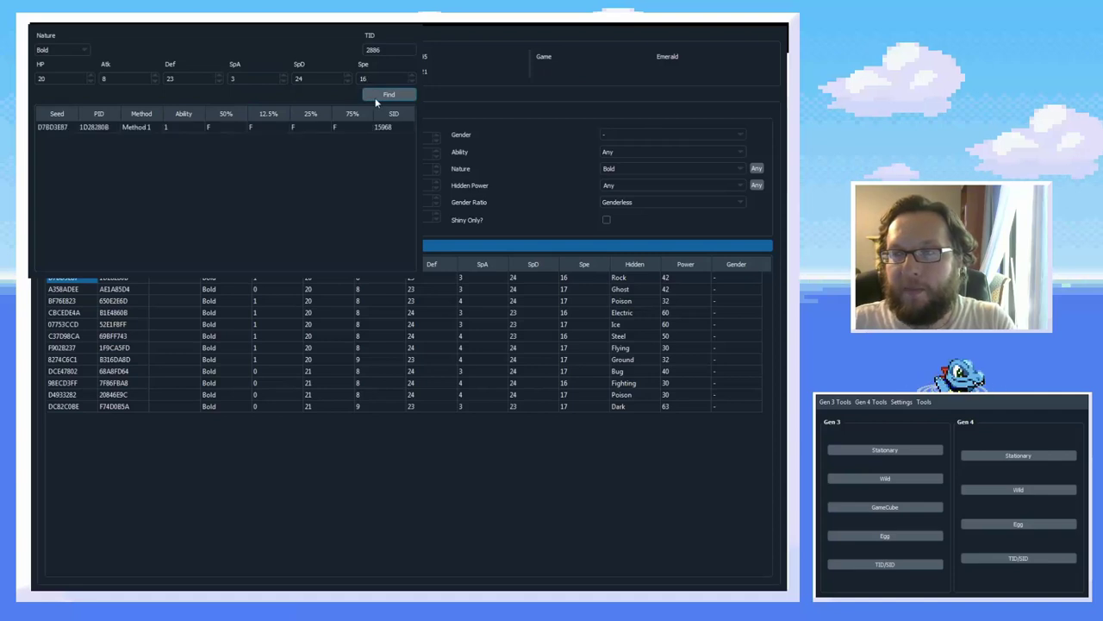
Examine the whole result row of the lookup, from the seed and PID through the method to the SID.
click(53, 126)
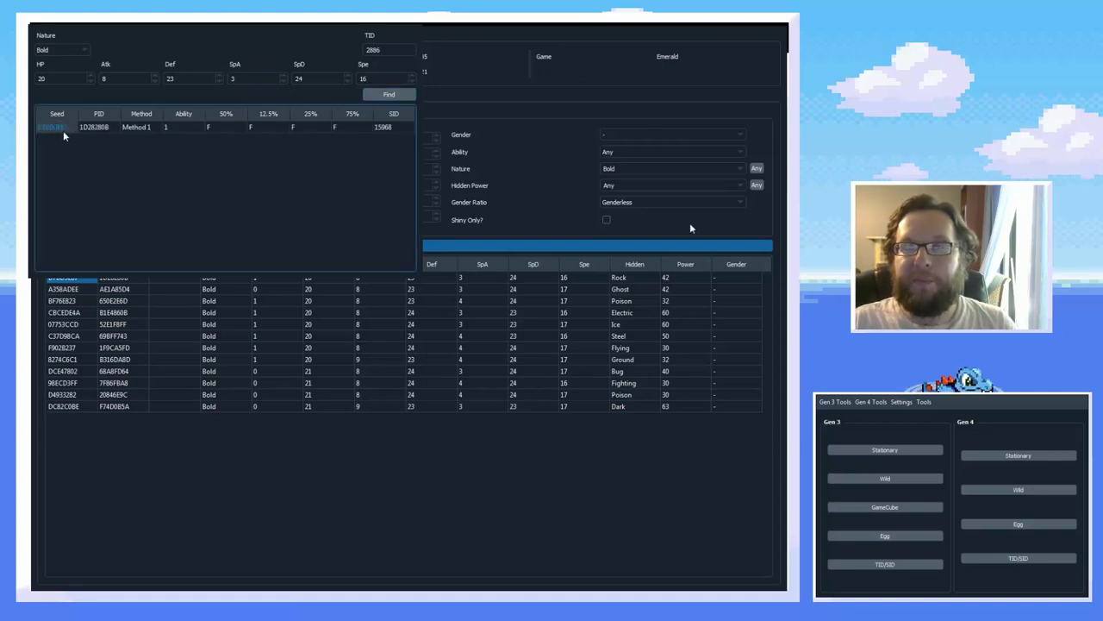
drag(64, 131, 408, 134)
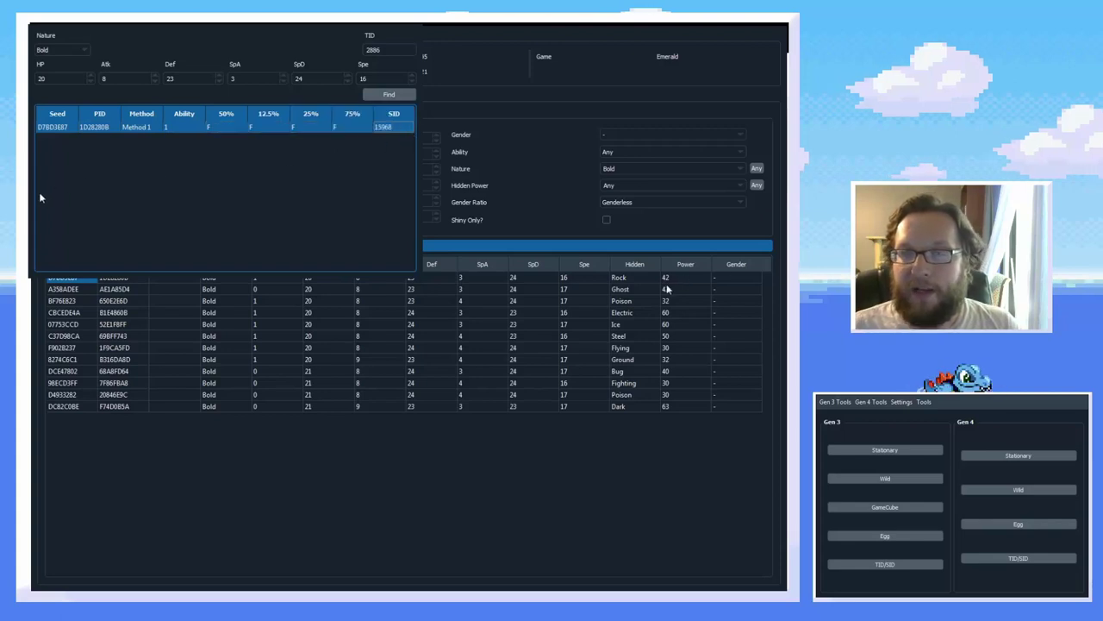
click(68, 127)
drag(69, 128, 380, 129)
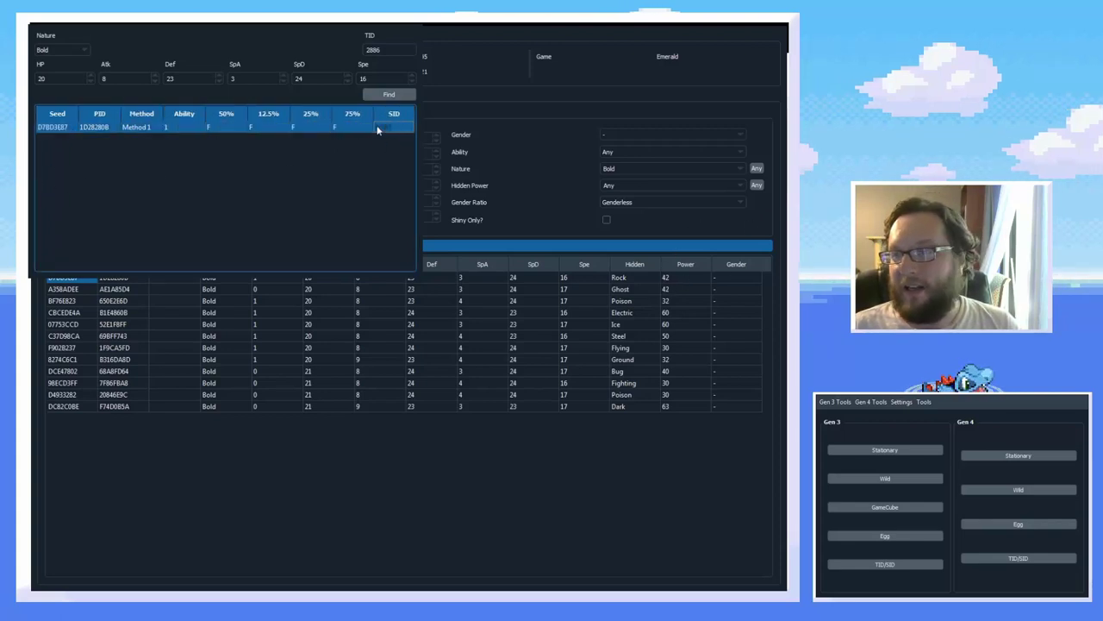
Highlight the SID in the lookup result and rerun the search to examine it.
click(385, 127)
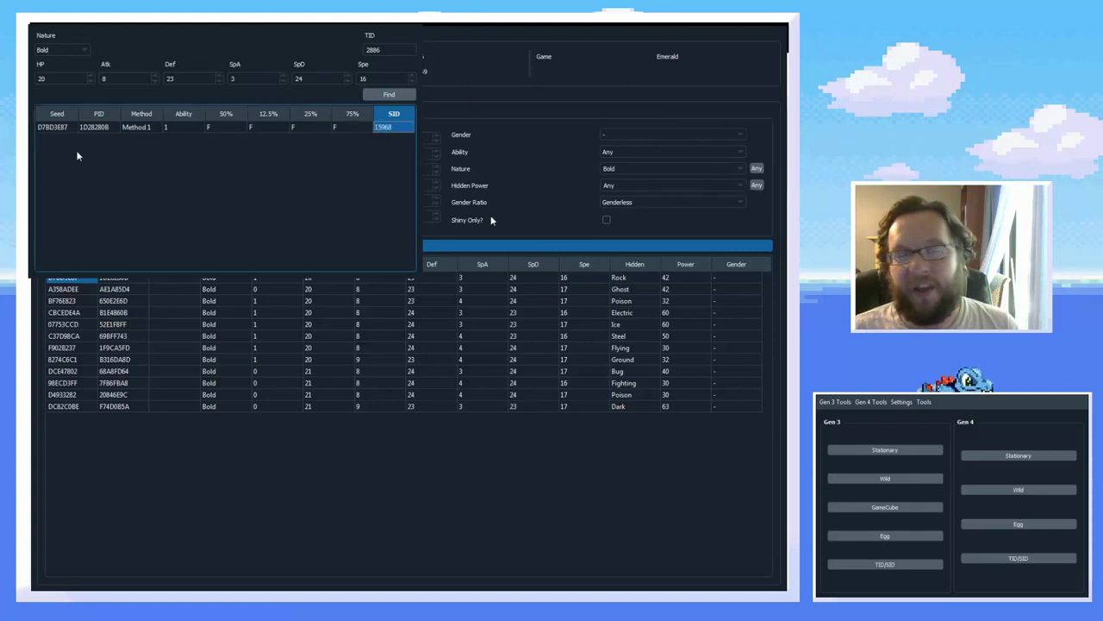
double_click(384, 129)
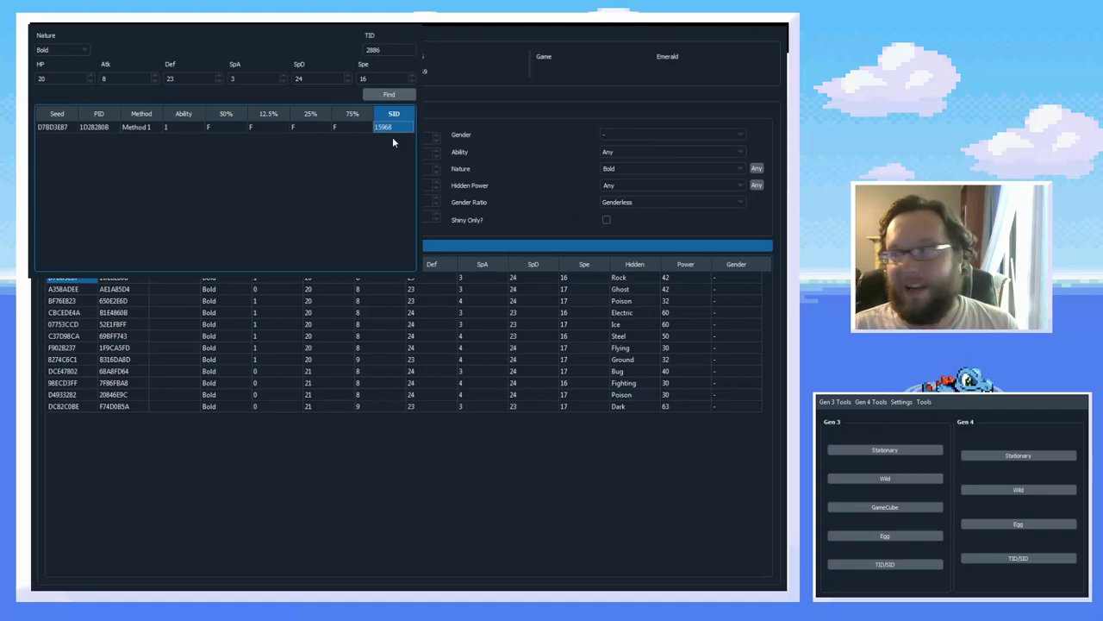
click(392, 138)
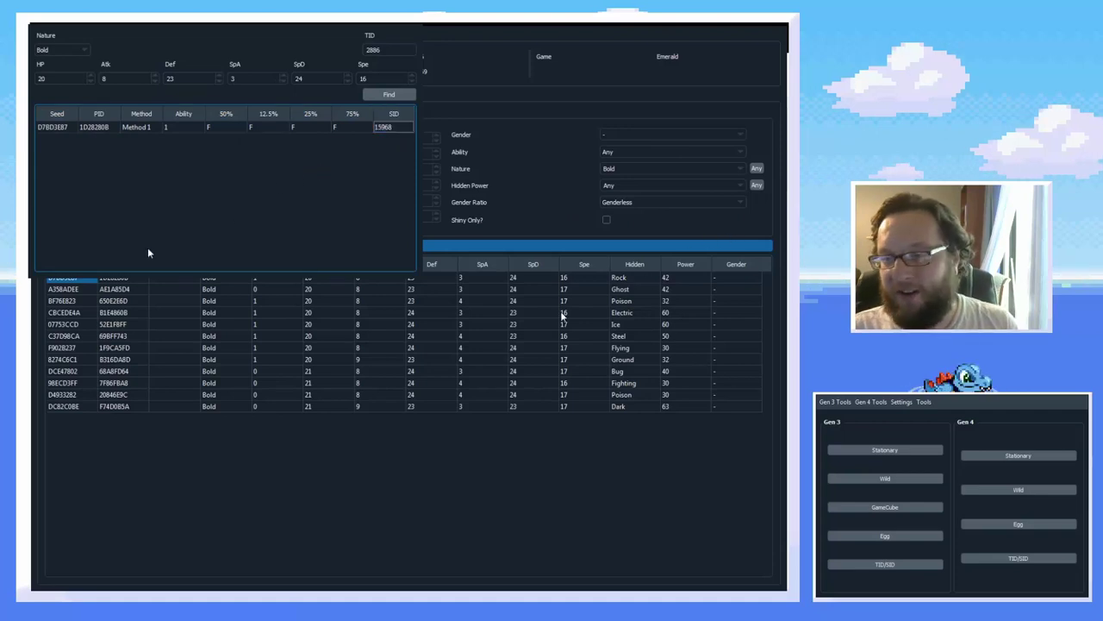
click(393, 94)
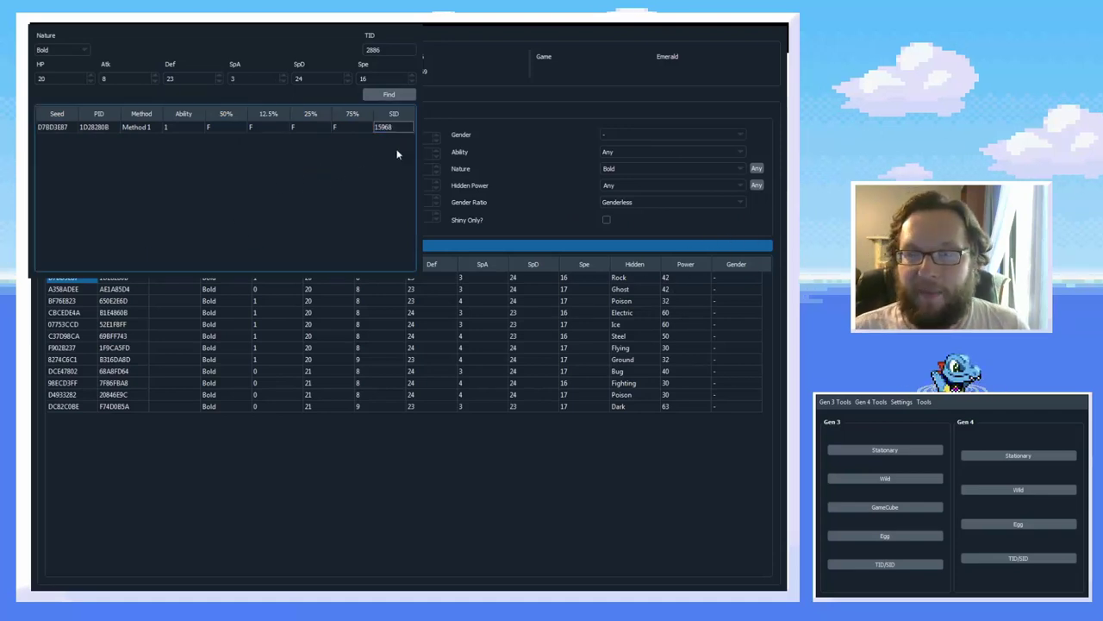
click(398, 130)
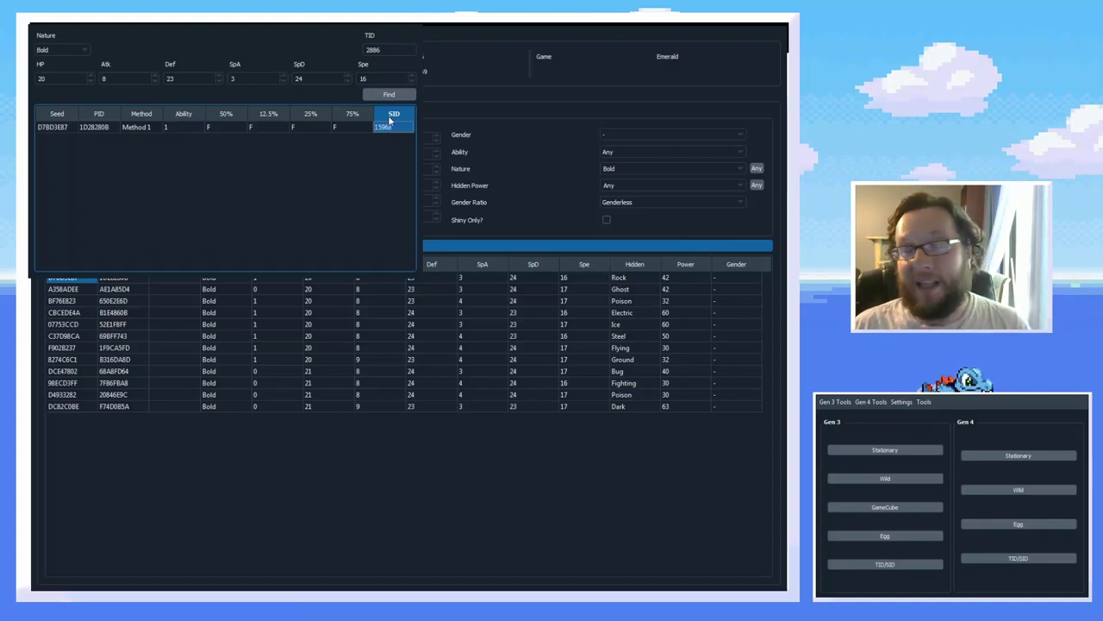
click(109, 156)
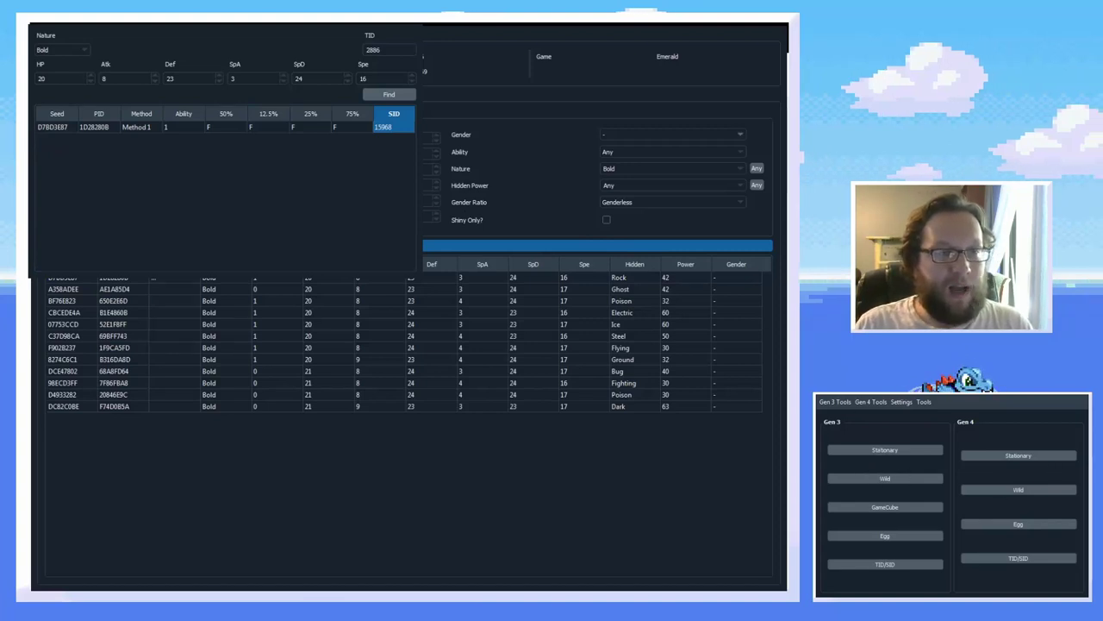
Show the generator results behind the lookup and check the result's PID and SID against the Bold row at frame 7174.
key(ctrl+Tab)
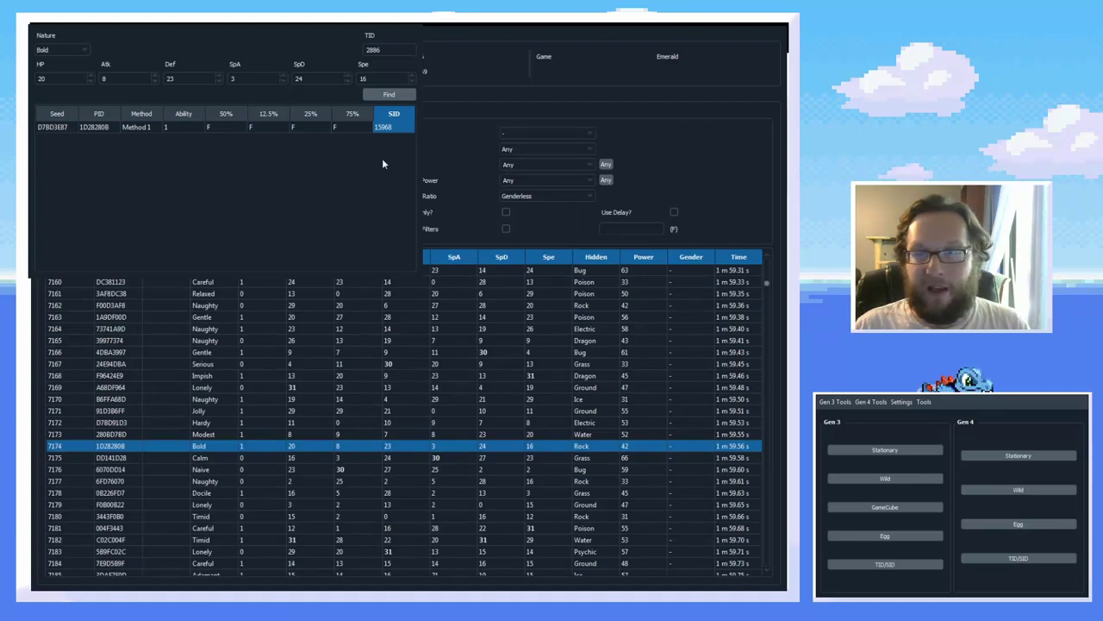
click(383, 162)
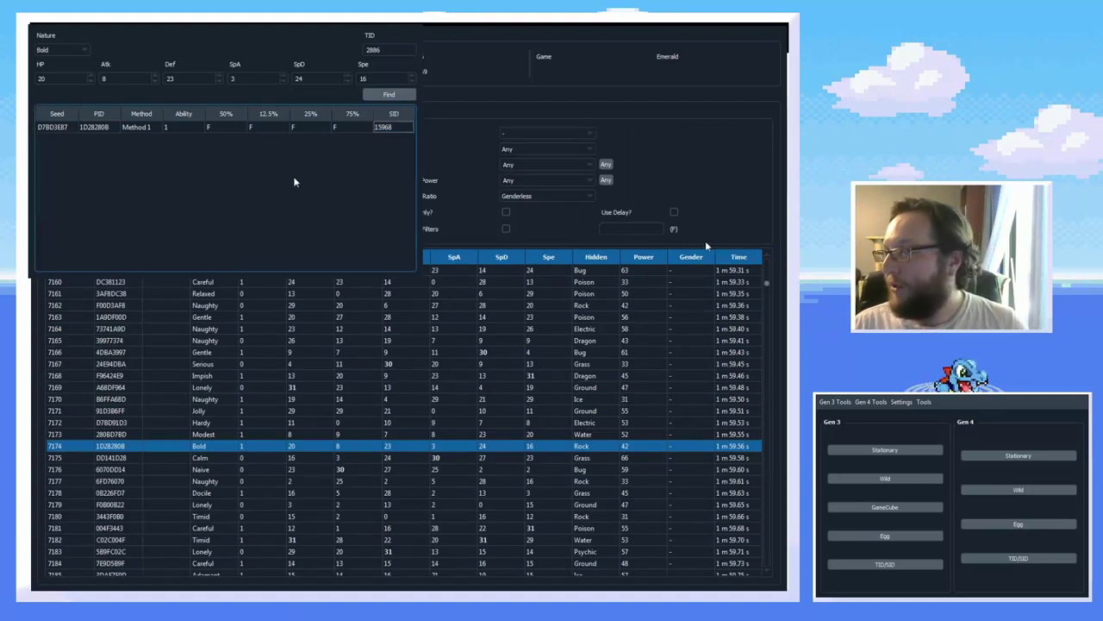
double_click(118, 128)
double_click(398, 128)
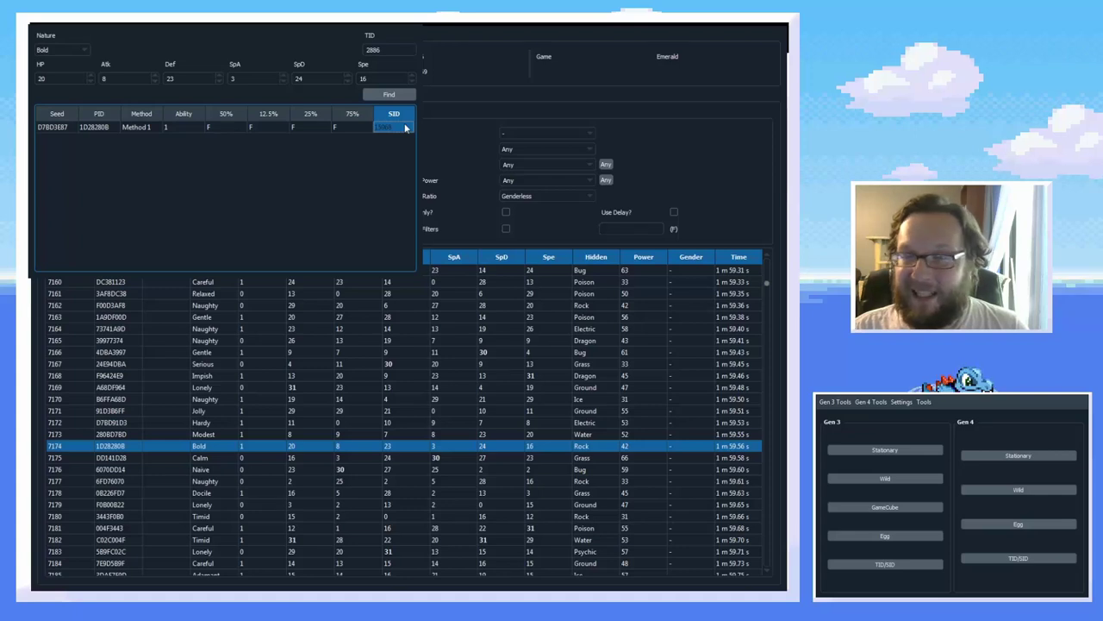
mouse_move(406, 127)
mouse_down()
mouse_move(77, 132)
mouse_move(400, 178)
mouse_move(384, 132)
mouse_up()
click(384, 131)
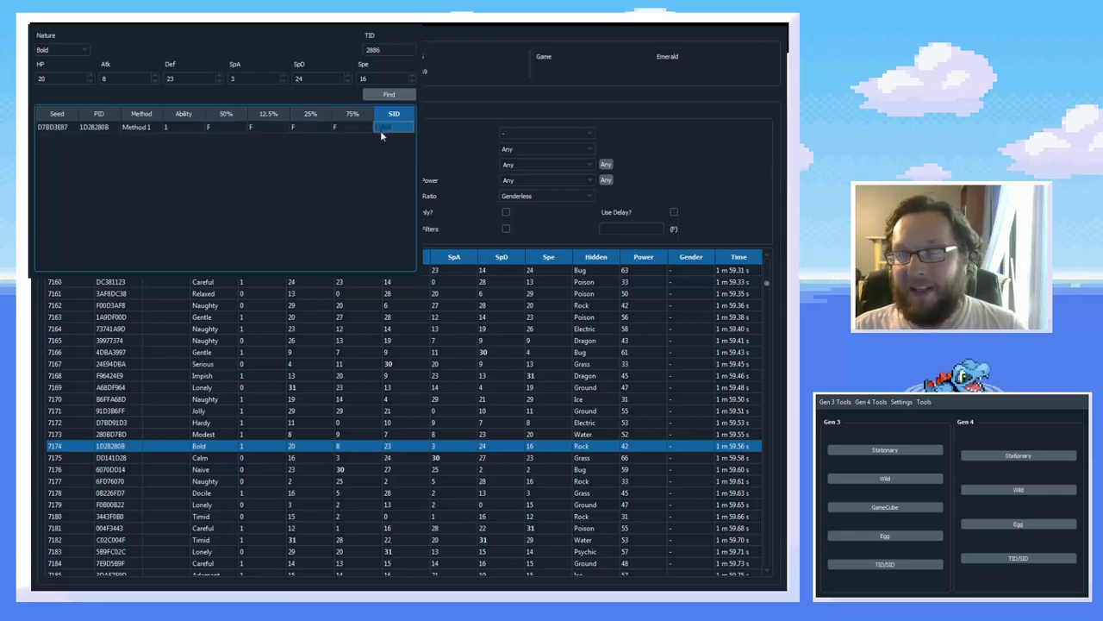
click(395, 134)
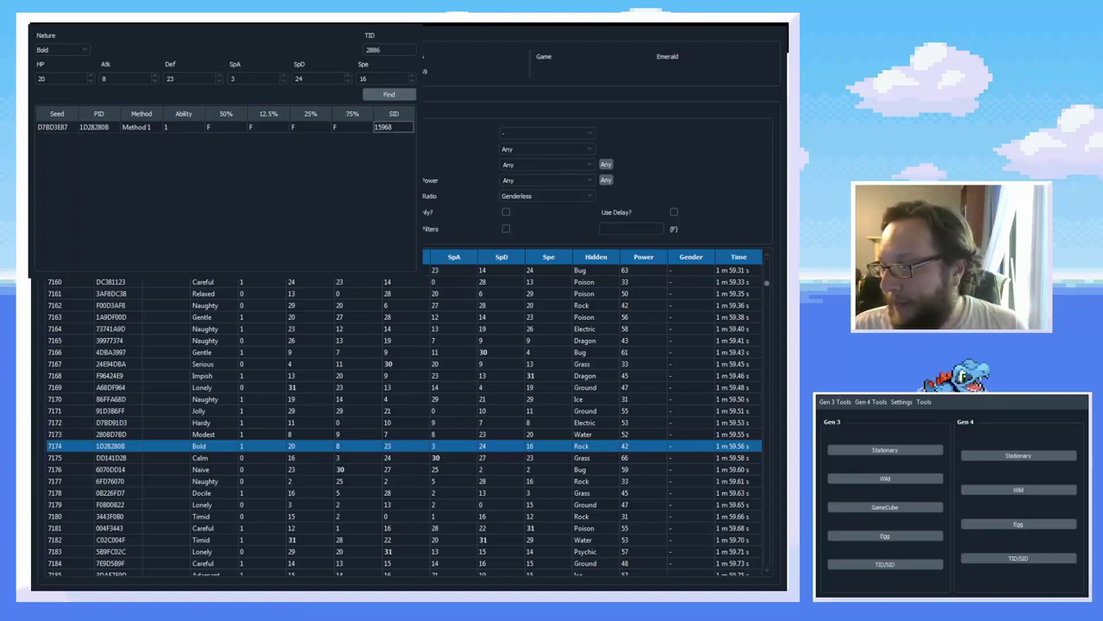
Leave the lookup tool and switch to the YouTube video LIVE SHINY GROUDON IN POKEMON EMERALD in Chrome.
key(Return)
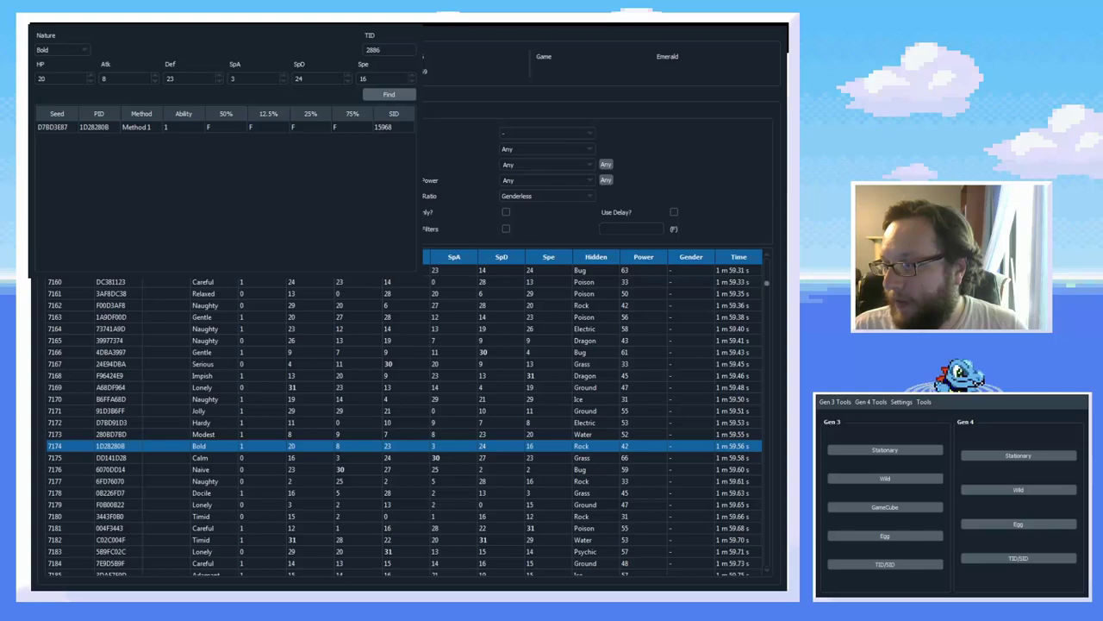
key(alt+F4)
key(alt+Tab)
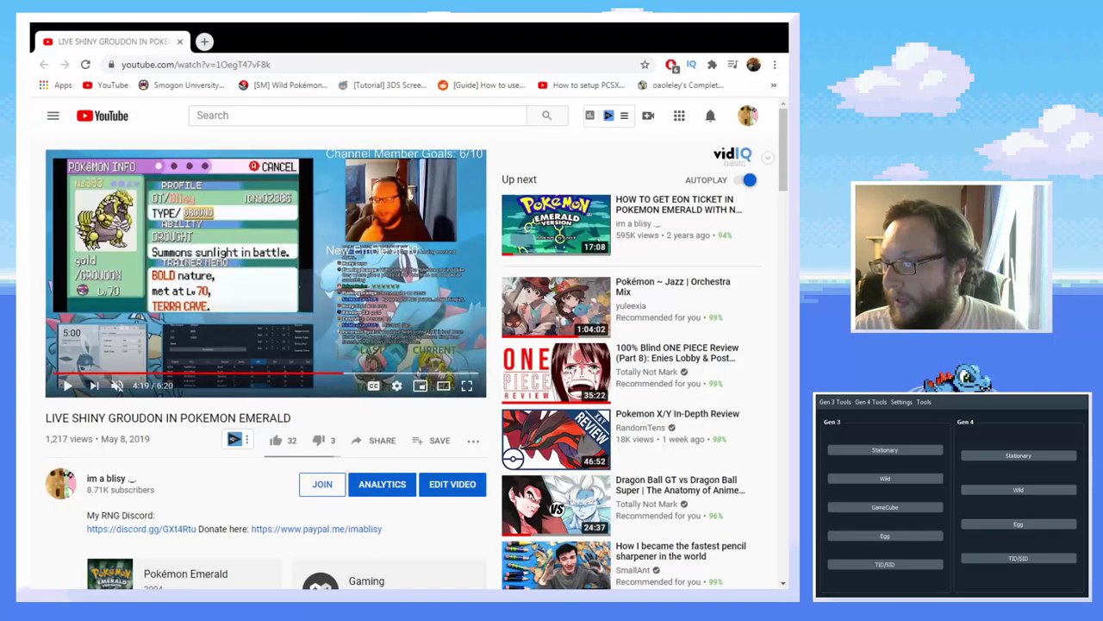